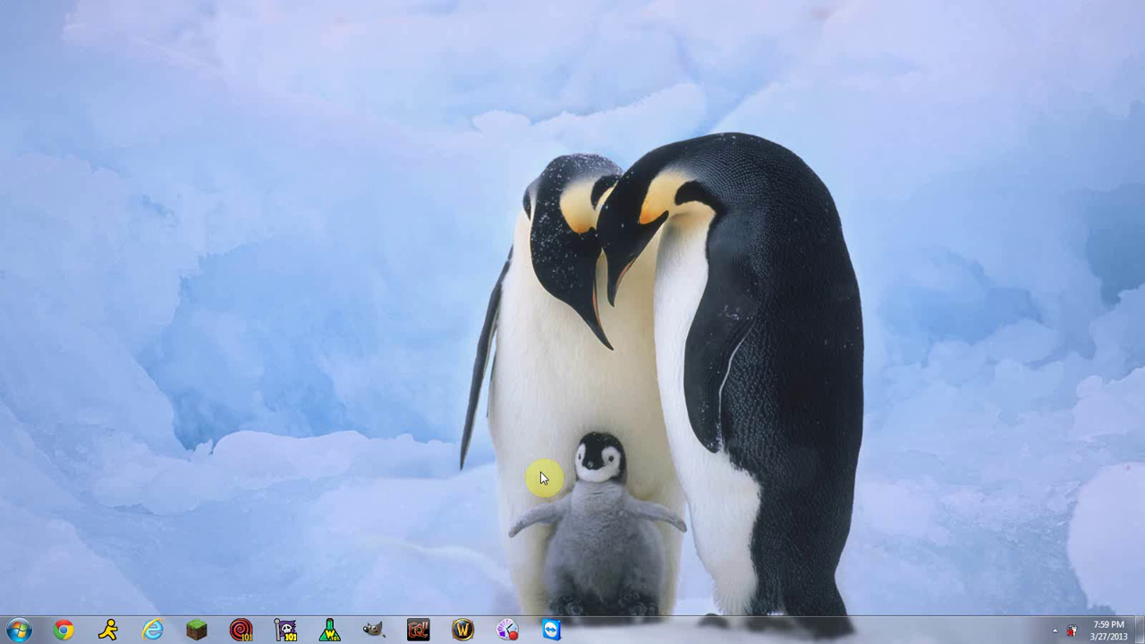
# Step: Launch Adobe After Effects CS6
pyautogui.click(18, 631)
pyautogui.moveTo(61, 384)
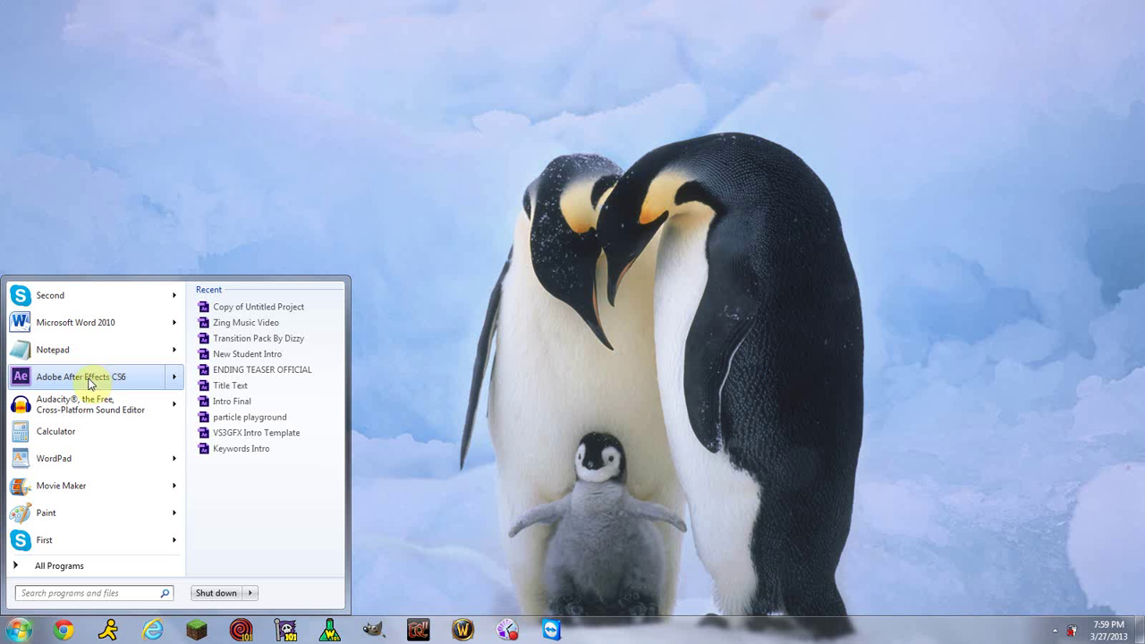
pyautogui.click(29, 379)
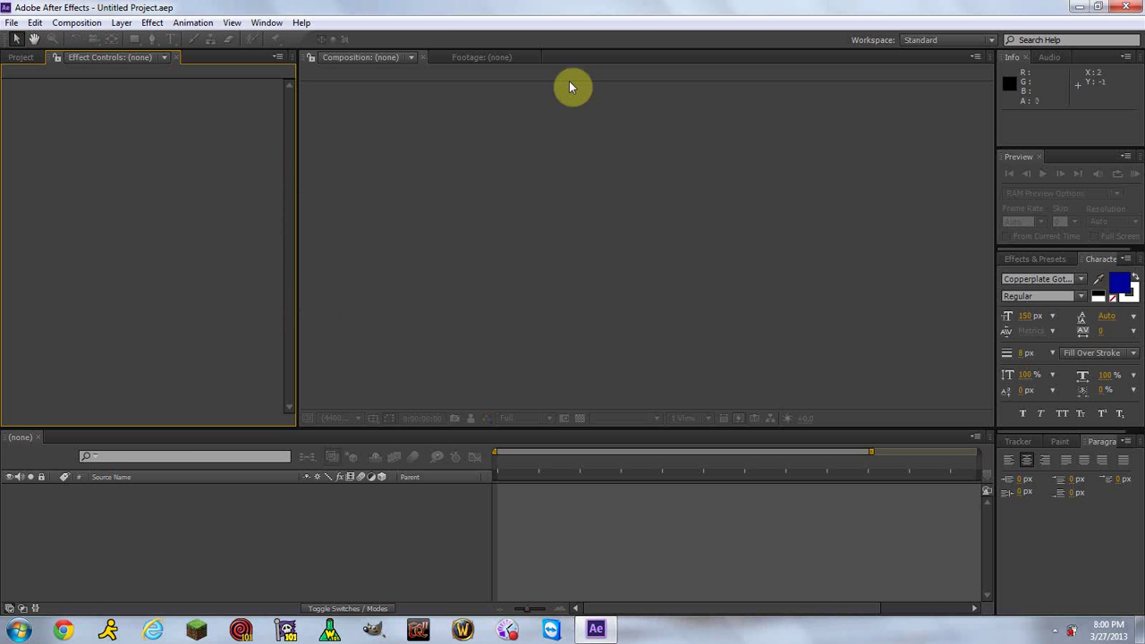
# Step: Switch to Windows Explorer, find the episode 2 video in the Desktop folder and play it
pyautogui.click(18, 630)
pyautogui.click(262, 343)
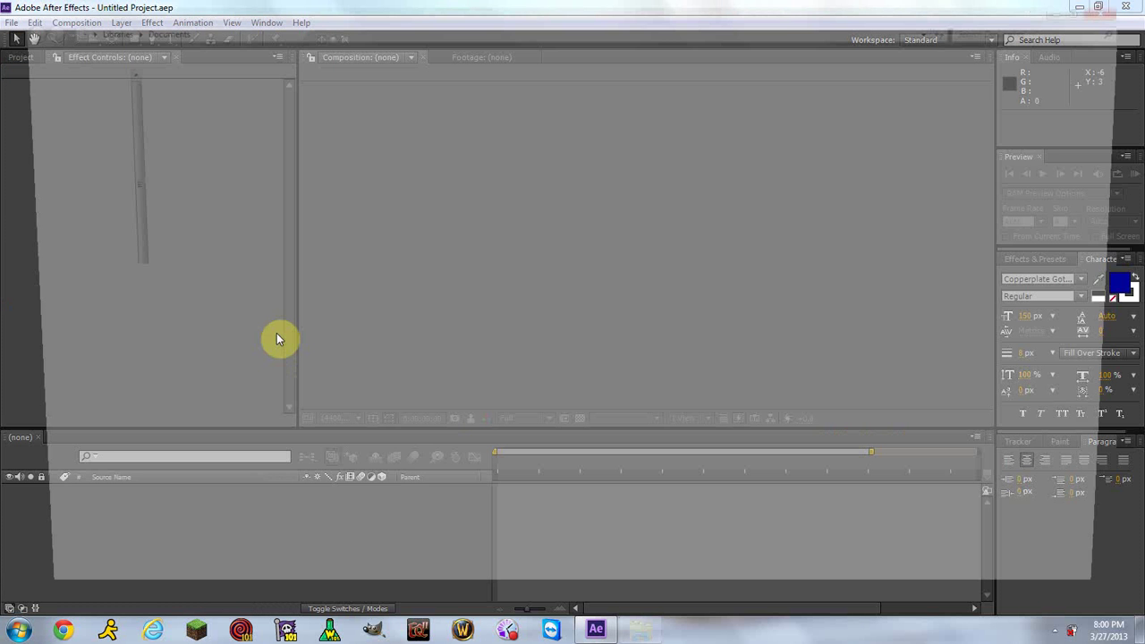
pyautogui.click(62, 94)
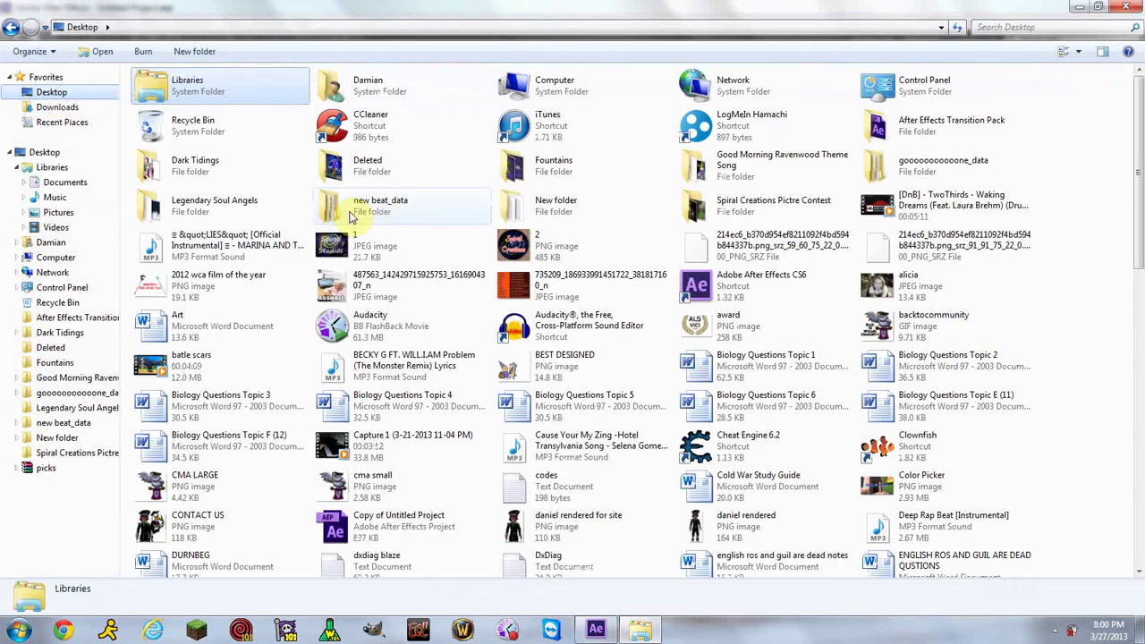
pyautogui.click(507, 360)
pyautogui.scroll(-2, 508, 363)
pyautogui.scroll(-3, 507, 363)
pyautogui.scroll(2, 507, 362)
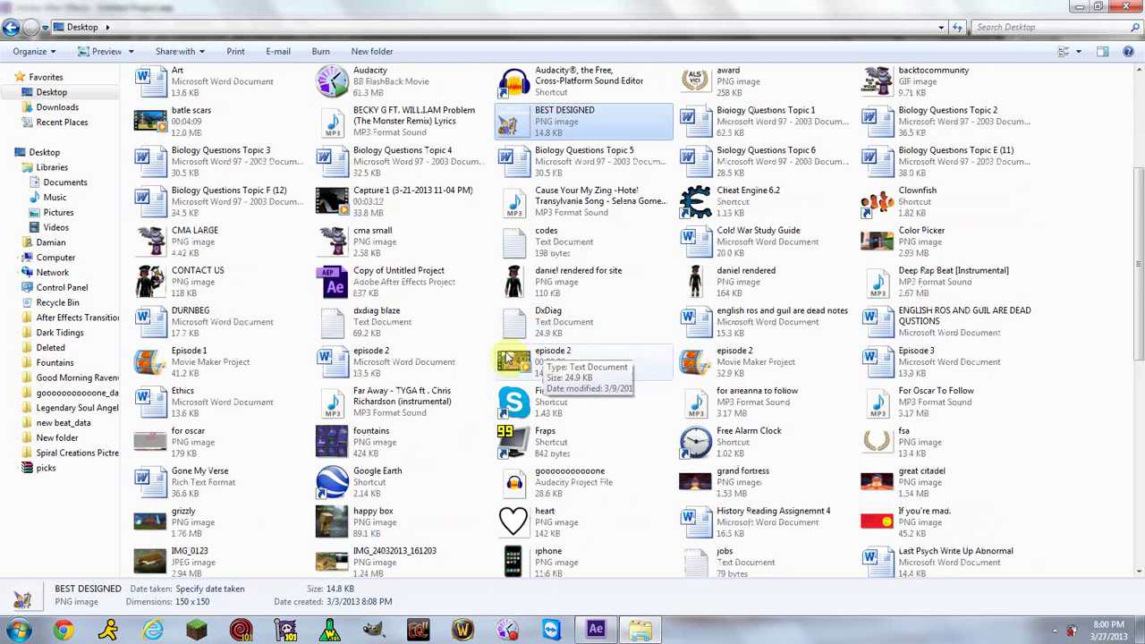
pyautogui.click(545, 364)
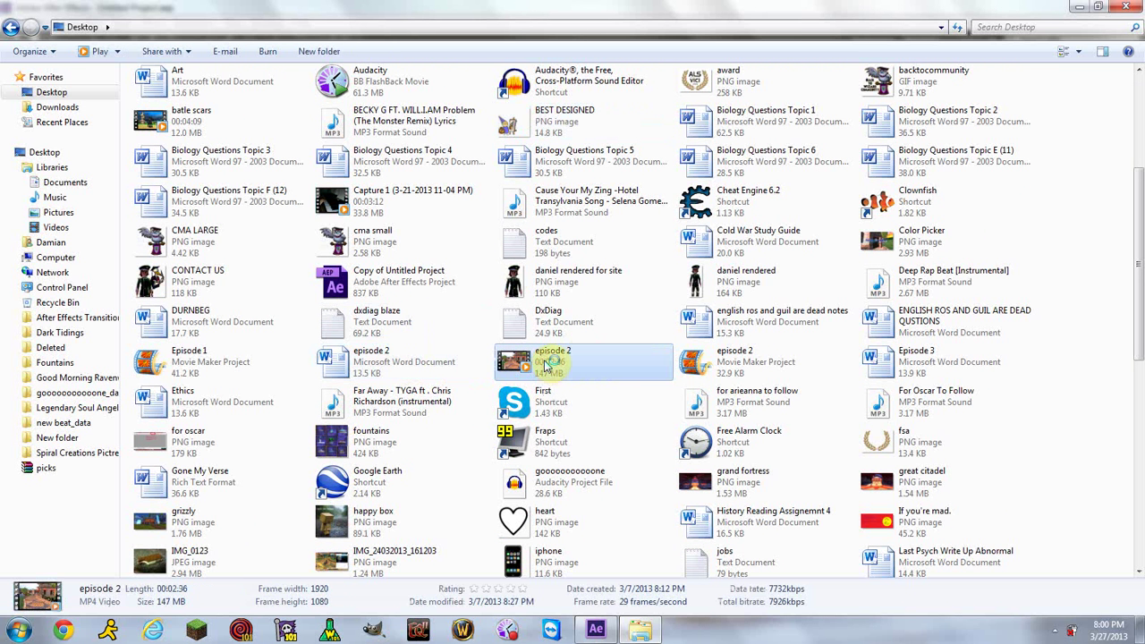
pyautogui.doubleClick(545, 364)
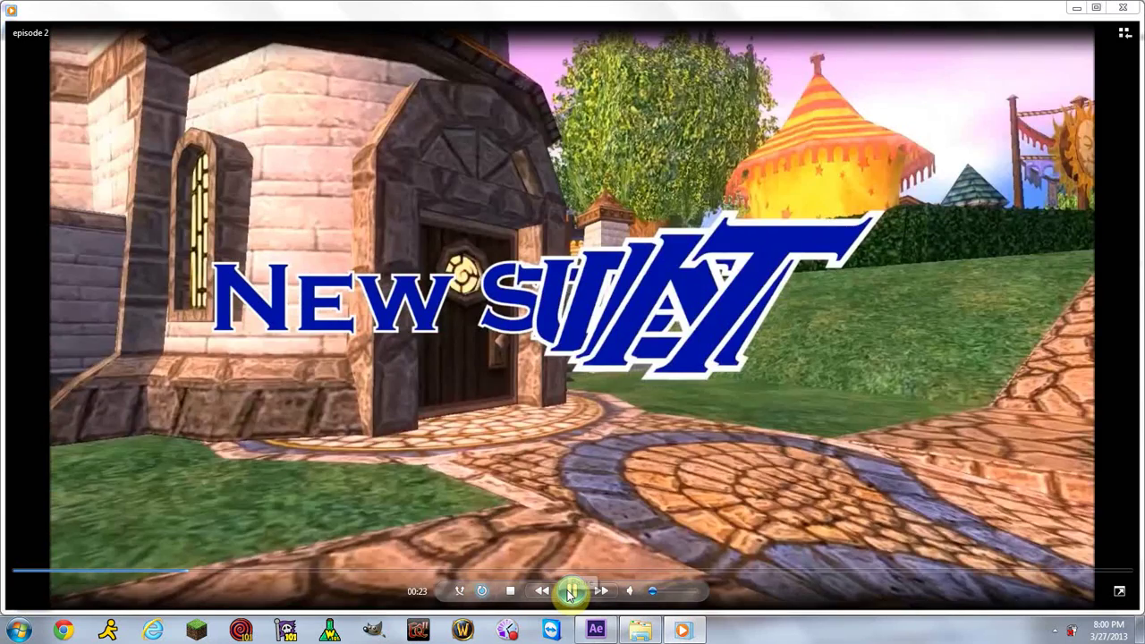
# Step: Review the floor and title text shots in the episode 2 video, then close the player and the folder window
pyautogui.click(570, 592)
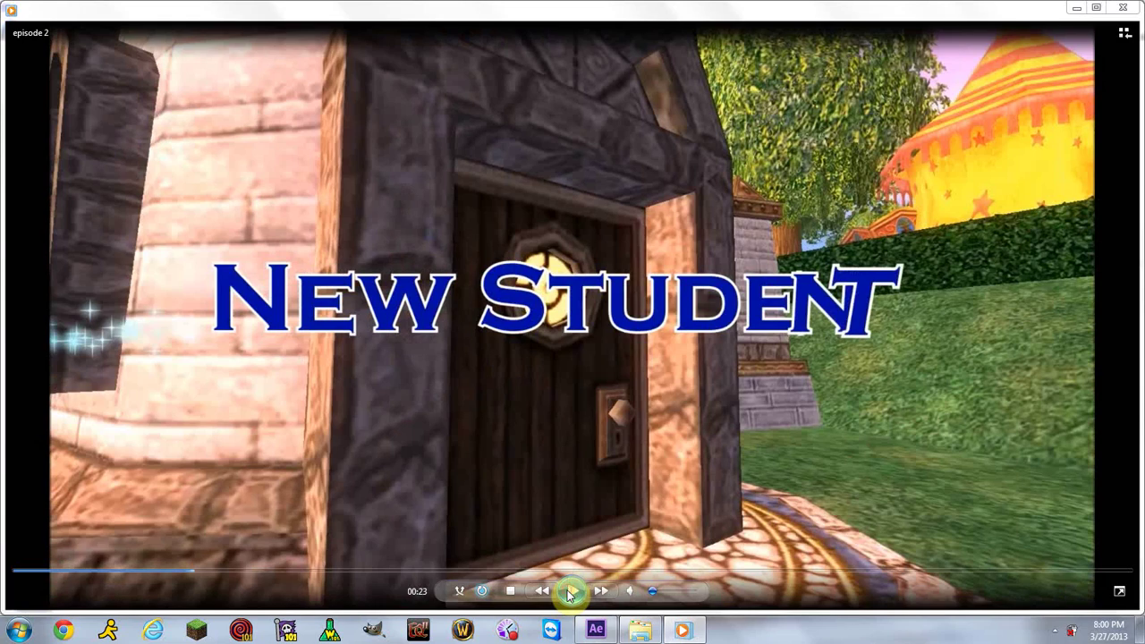
pyautogui.click(542, 591)
pyautogui.click(575, 594)
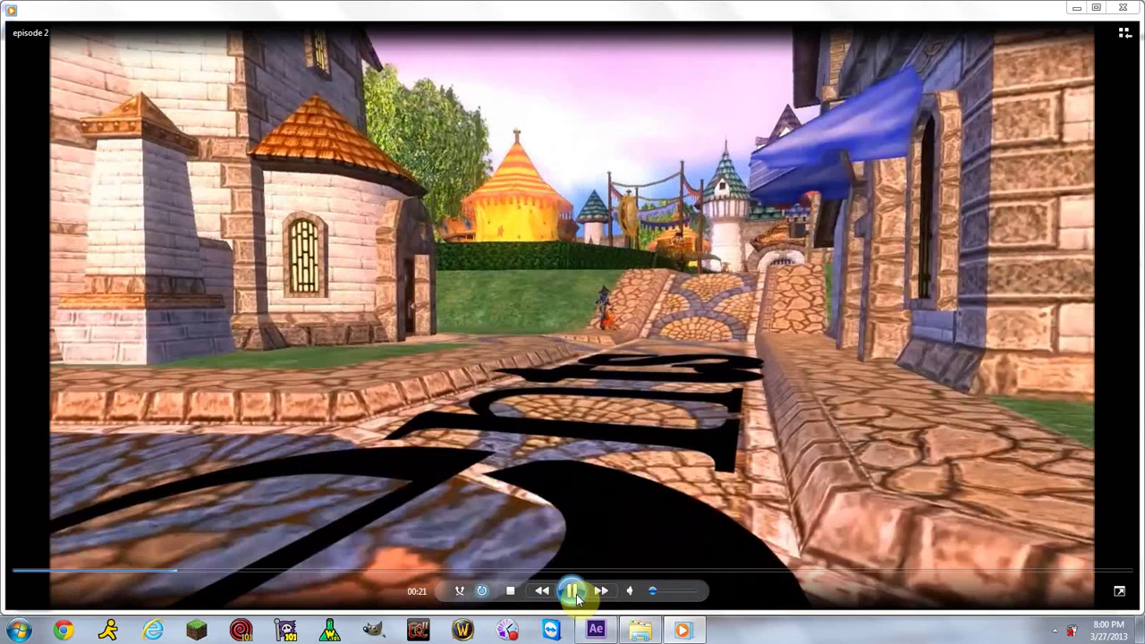
pyautogui.click(574, 594)
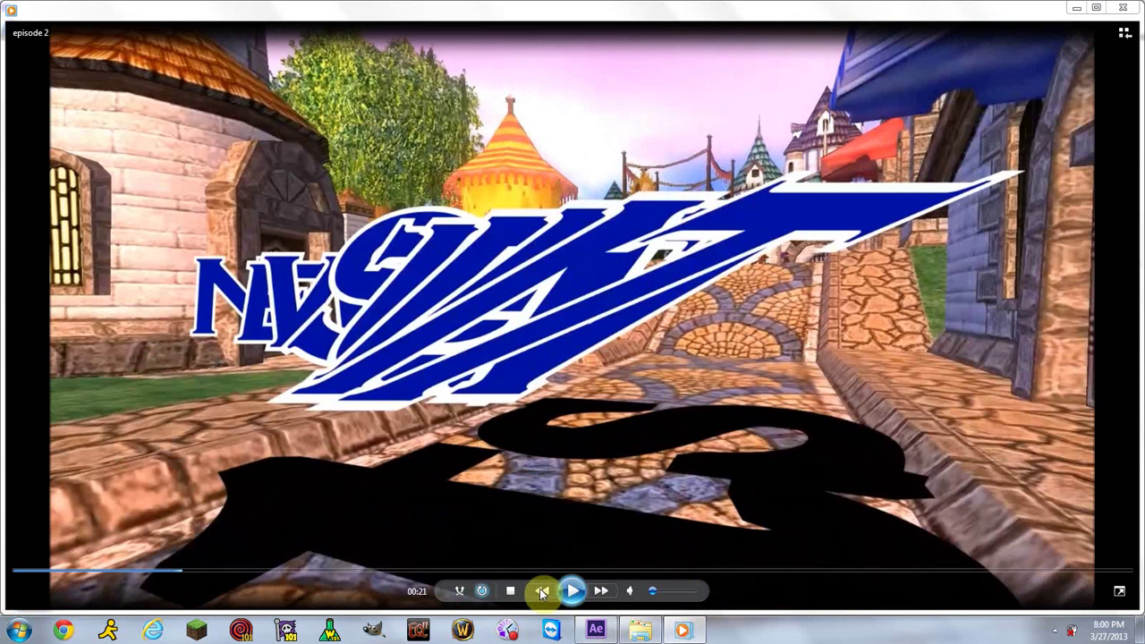
pyautogui.moveTo(183, 569); pyautogui.dragTo(31, 574)
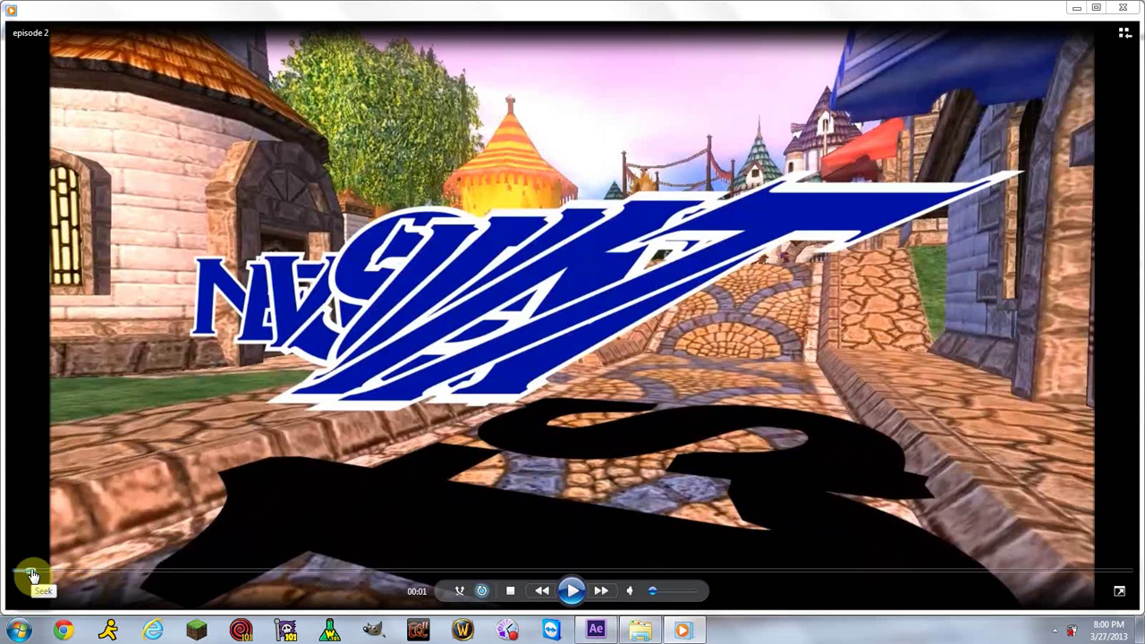
pyautogui.click(573, 592)
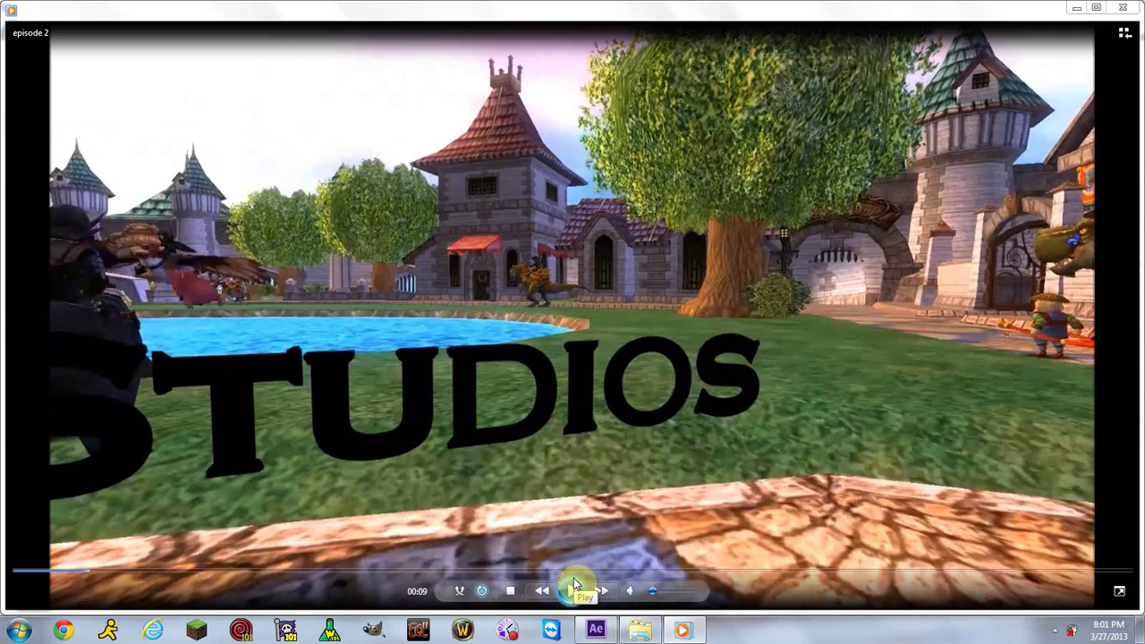
pyautogui.click(573, 590)
pyautogui.click(572, 595)
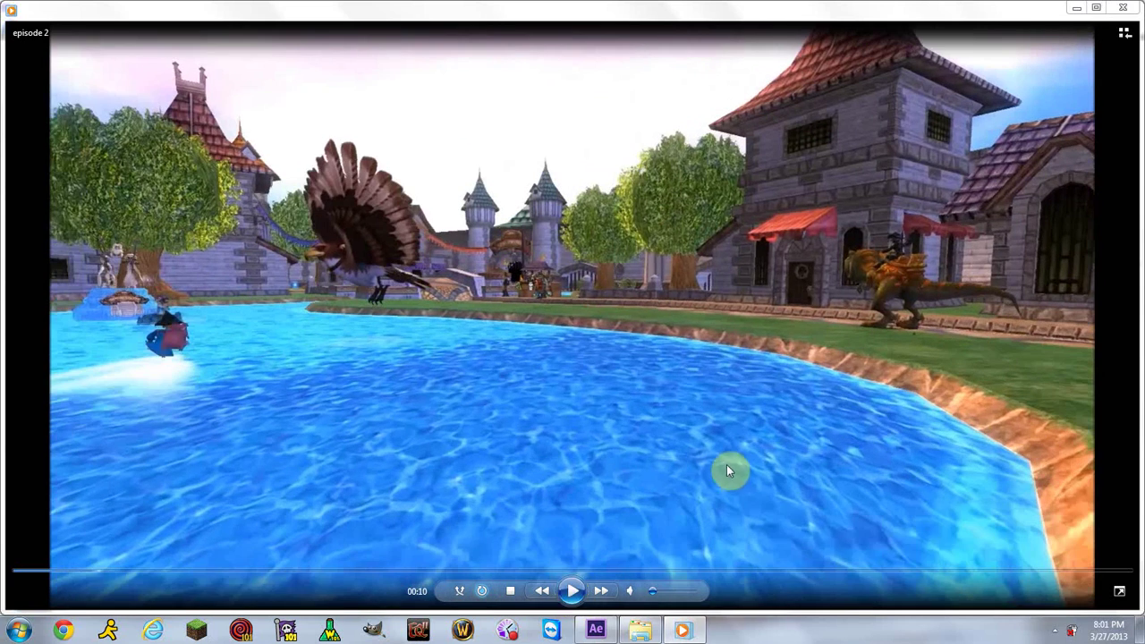
pyautogui.click(1123, 16)
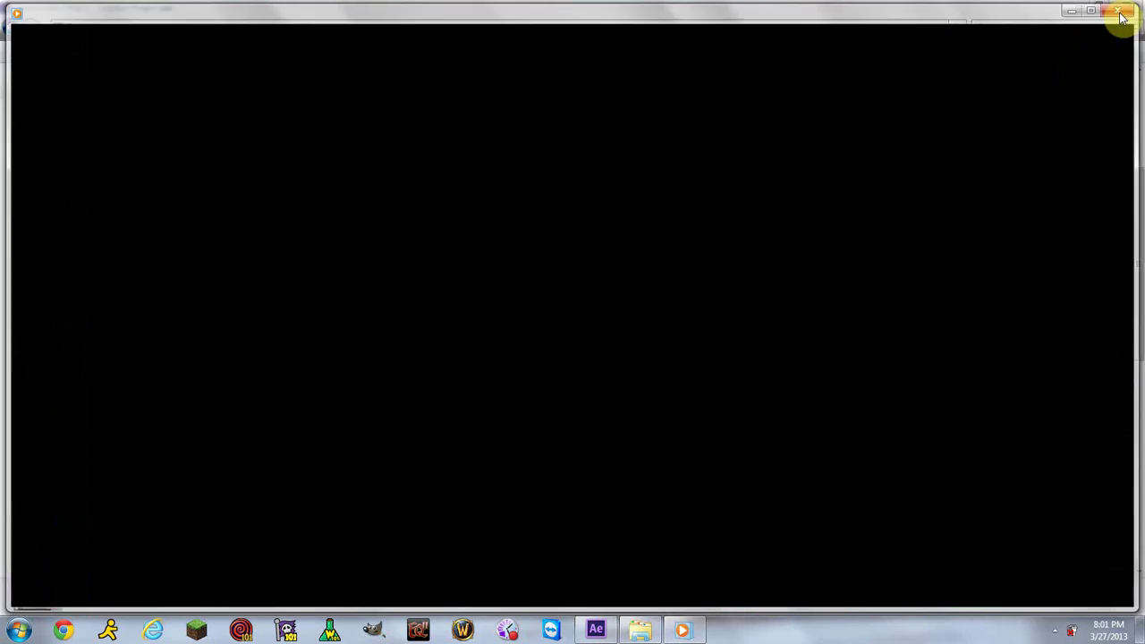
pyautogui.click(1124, 11)
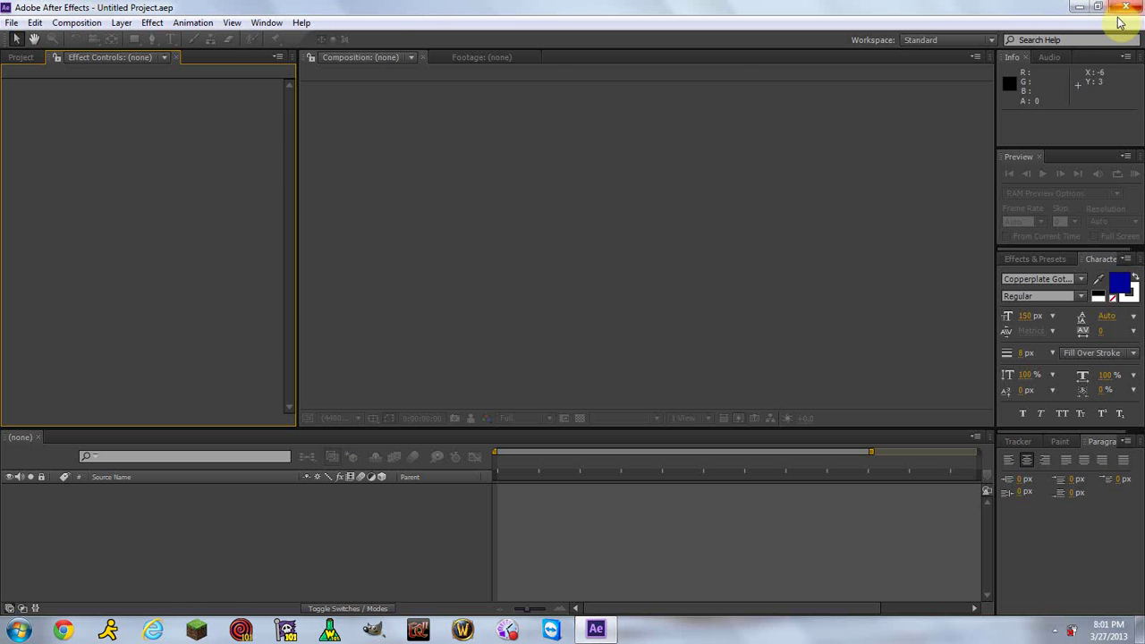
# Step: Show the project's item list and narrow its area to give the composition view more width
pyautogui.click(716, 286)
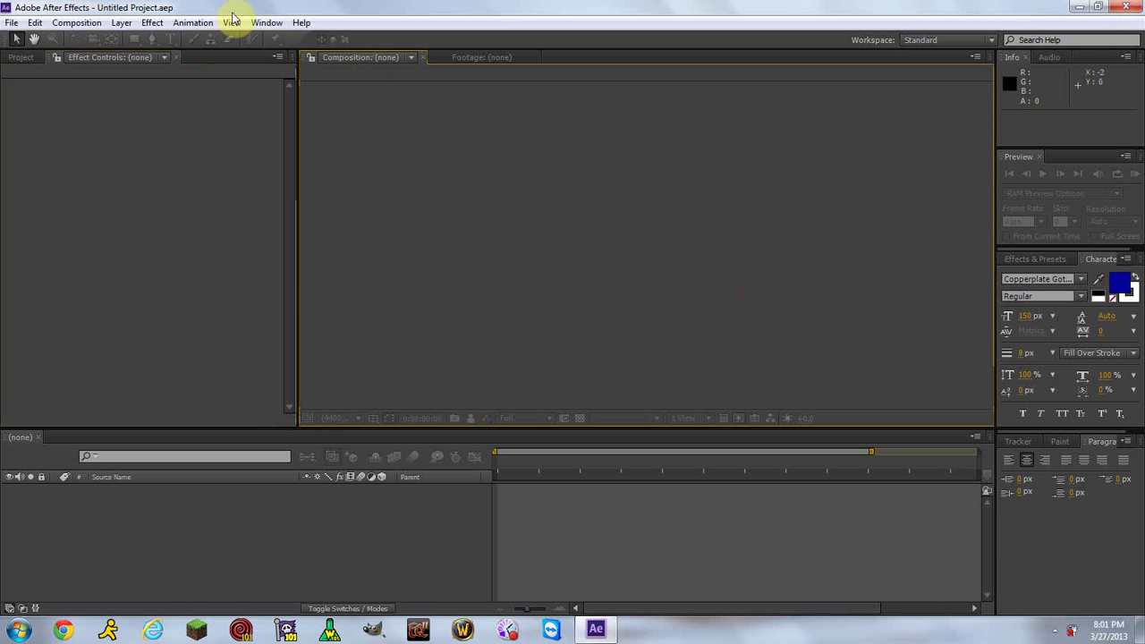
pyautogui.click(54, 85)
pyautogui.click(26, 60)
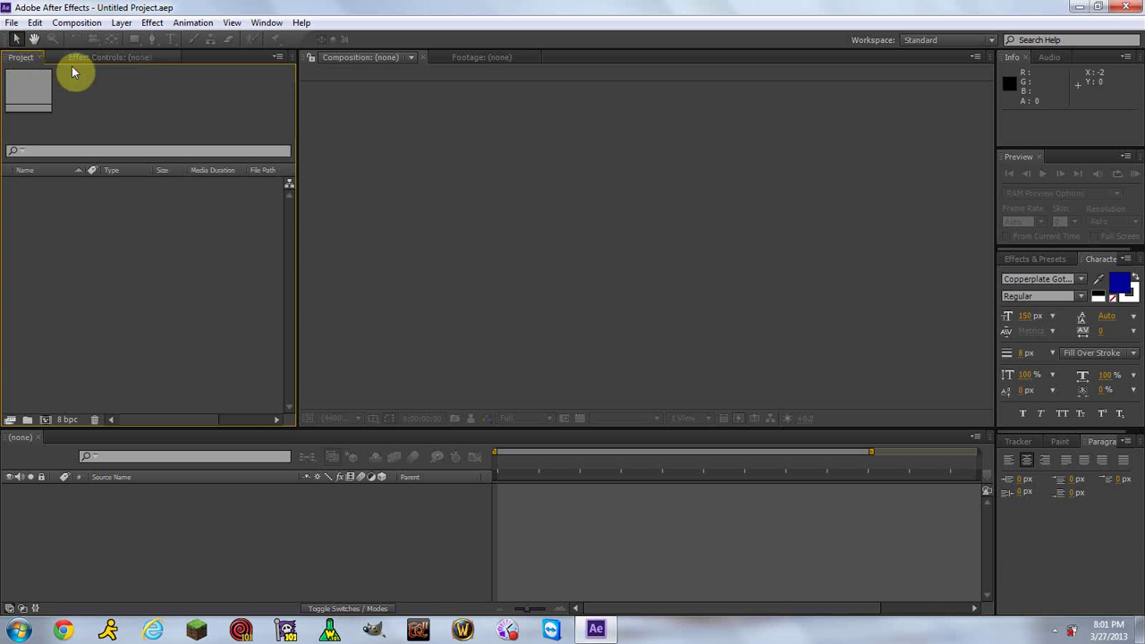
pyautogui.moveTo(297, 205); pyautogui.dragTo(234, 202)
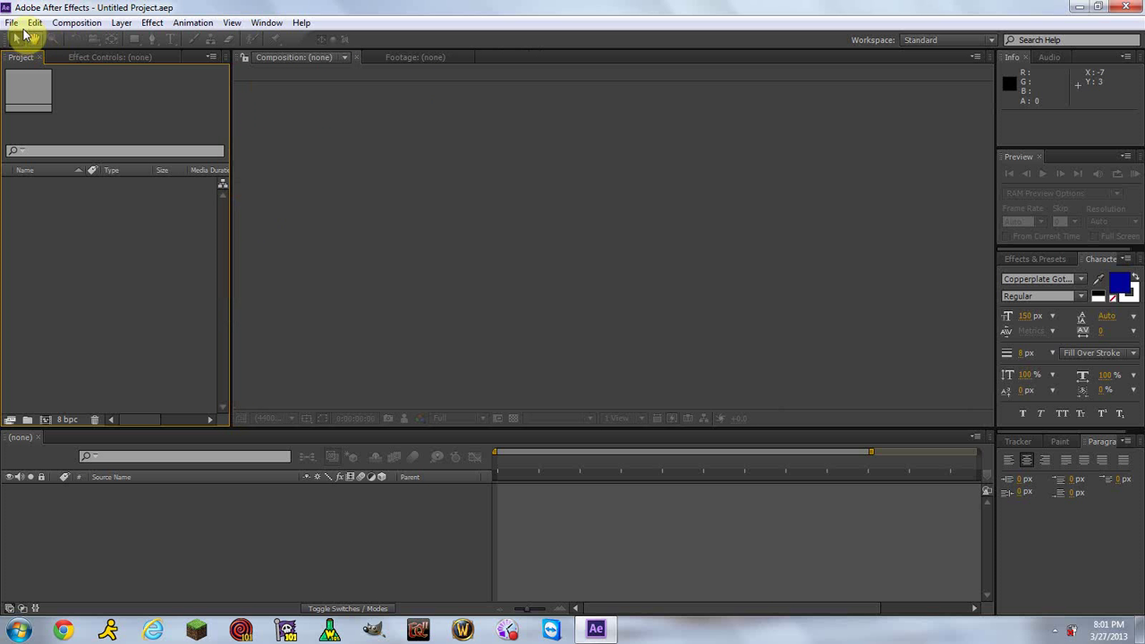
# Step: Import the Flying_Over_America.mp4 video from the Downloads folder as footage
pyautogui.click(12, 22)
pyautogui.moveTo(84, 209)
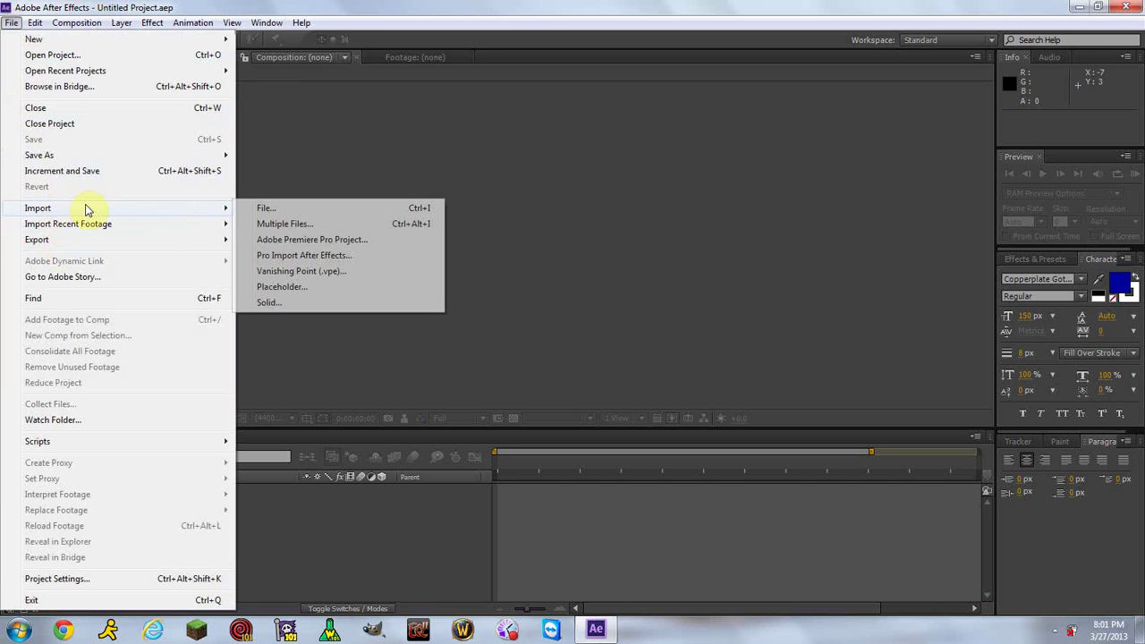
pyautogui.click(278, 209)
pyautogui.click(161, 229)
pyautogui.scroll(-1, 183, 224)
pyautogui.scroll(-4, 234, 240)
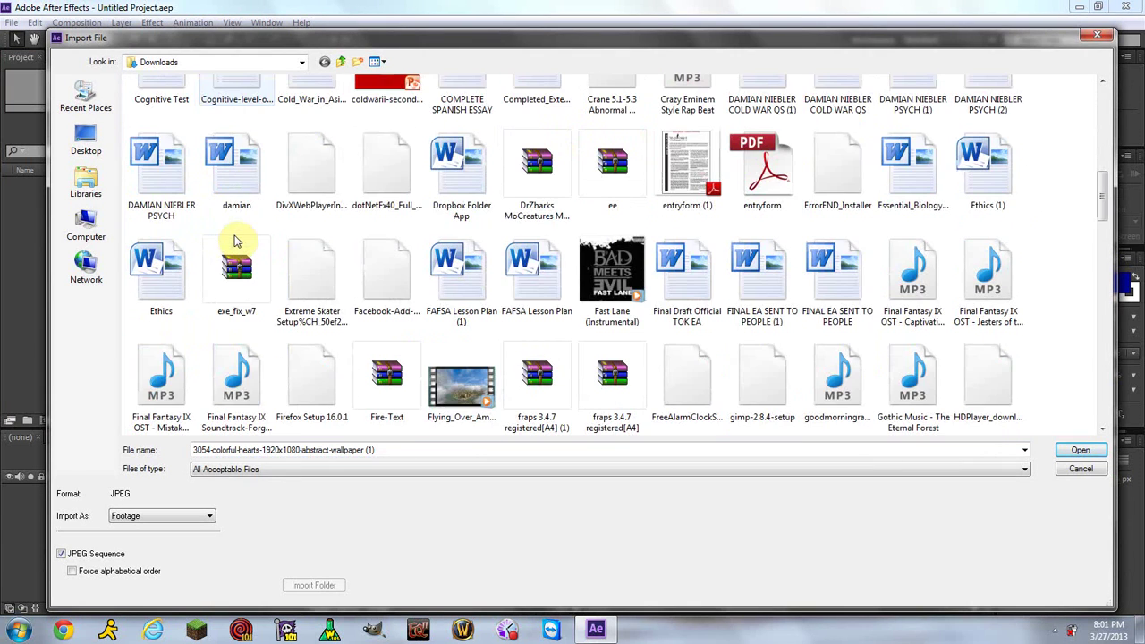
pyautogui.scroll(-2, 460, 376)
pyautogui.doubleClick(462, 239)
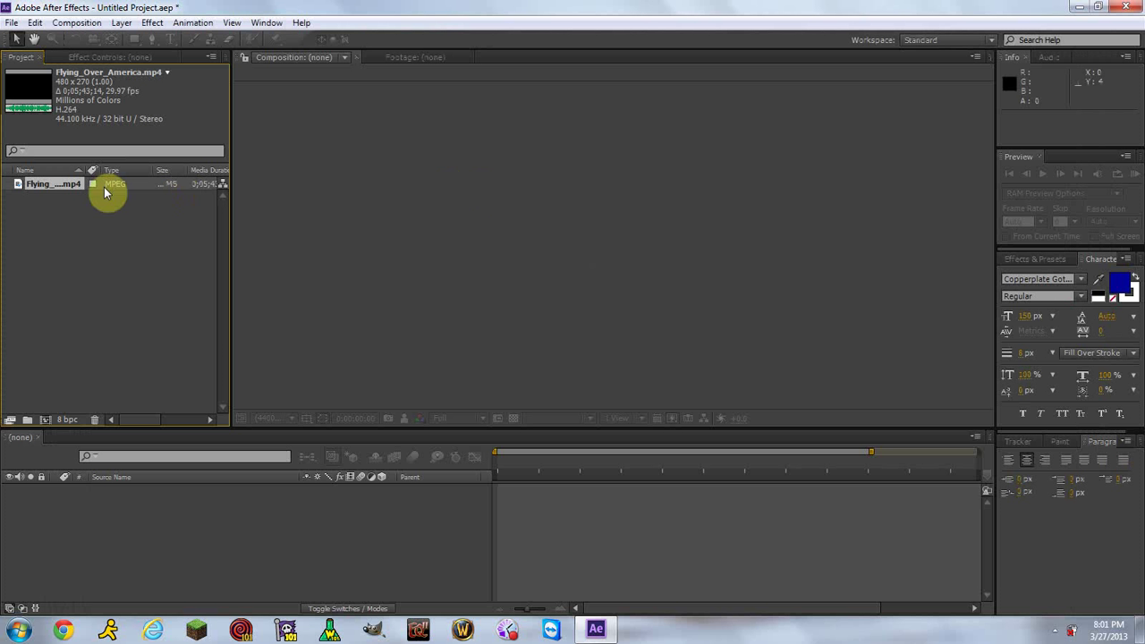
# Step: Create a composition from Flying_Over_America.mp4 and scrub through its footage
pyautogui.moveTo(40, 190)
pyautogui.mouseDown()
pyautogui.moveTo(97, 204)
pyautogui.moveTo(136, 327)
pyautogui.moveTo(133, 513)
pyautogui.mouseUp()
pyautogui.click(839, 494)
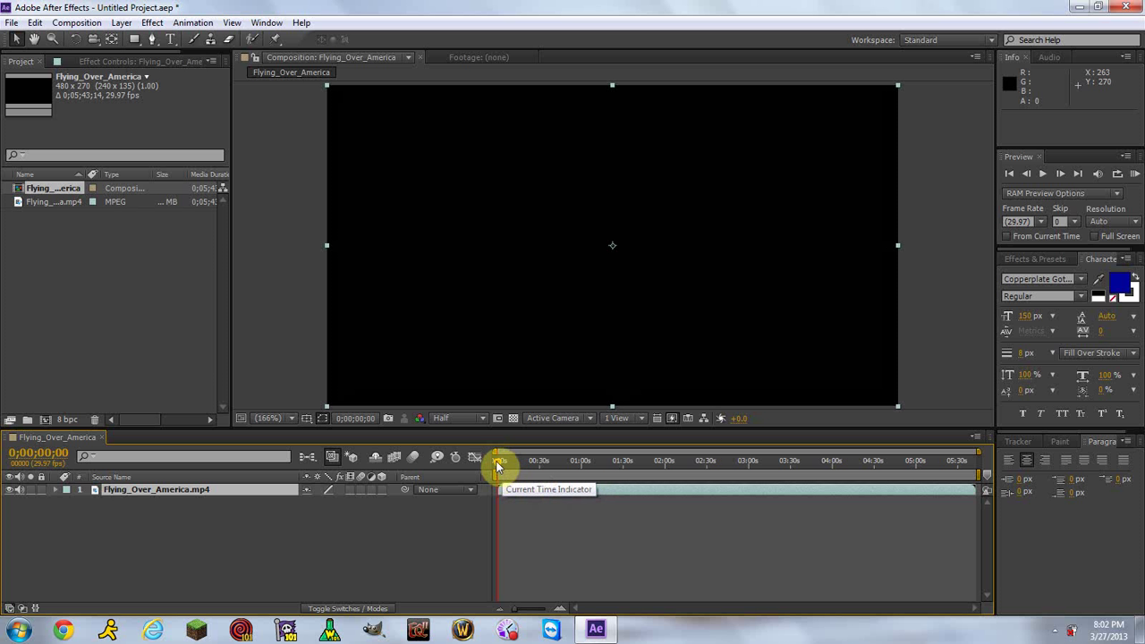
pyautogui.moveTo(499, 464); pyautogui.dragTo(771, 465)
pyautogui.moveTo(556, 467); pyautogui.dragTo(460, 466)
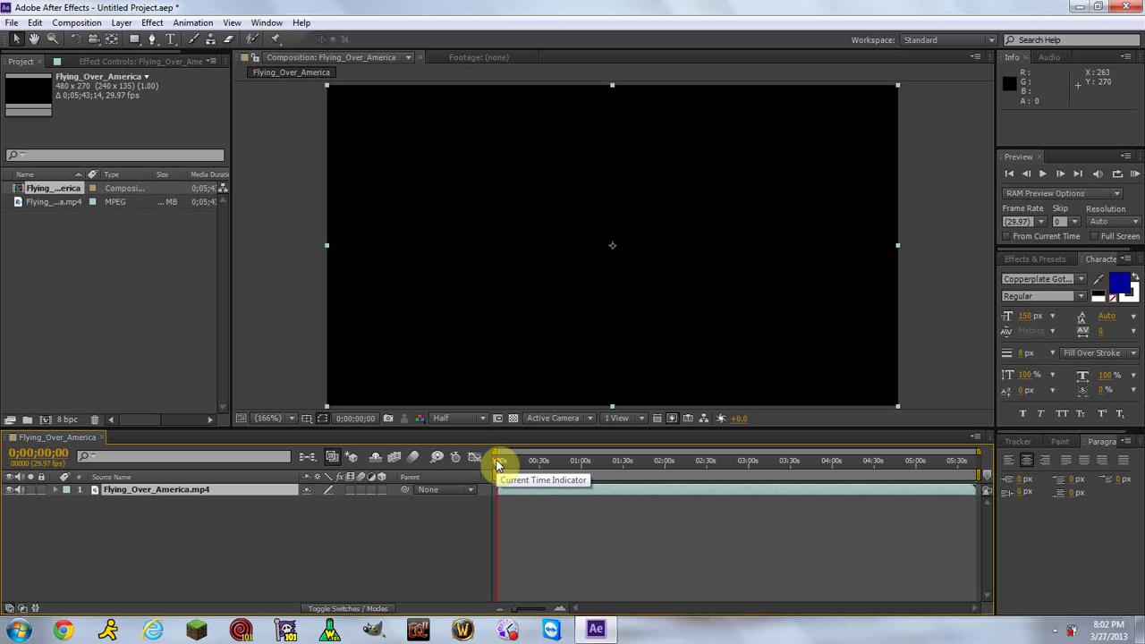
# Step: Cut away the Flying_Over_America.mp4 footage before 0;01;48;09 and move the remaining clip to the start of the timeline
pyautogui.moveTo(499, 464); pyautogui.dragTo(650, 468)
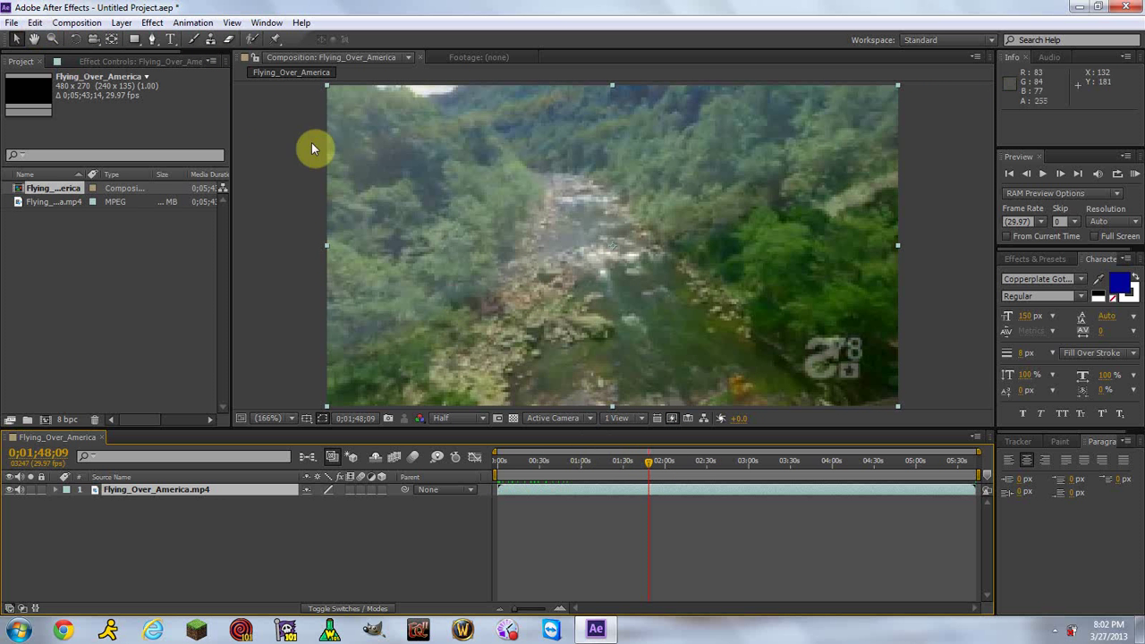
pyautogui.click(36, 25)
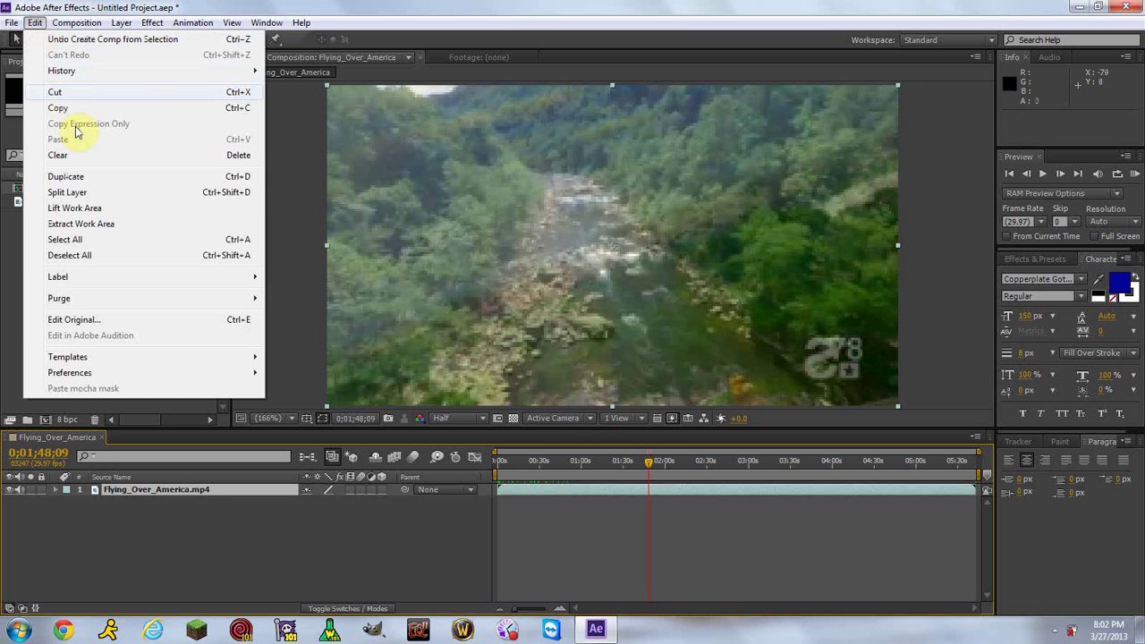
pyautogui.click(97, 196)
pyautogui.click(616, 505)
pyautogui.press('Delete')
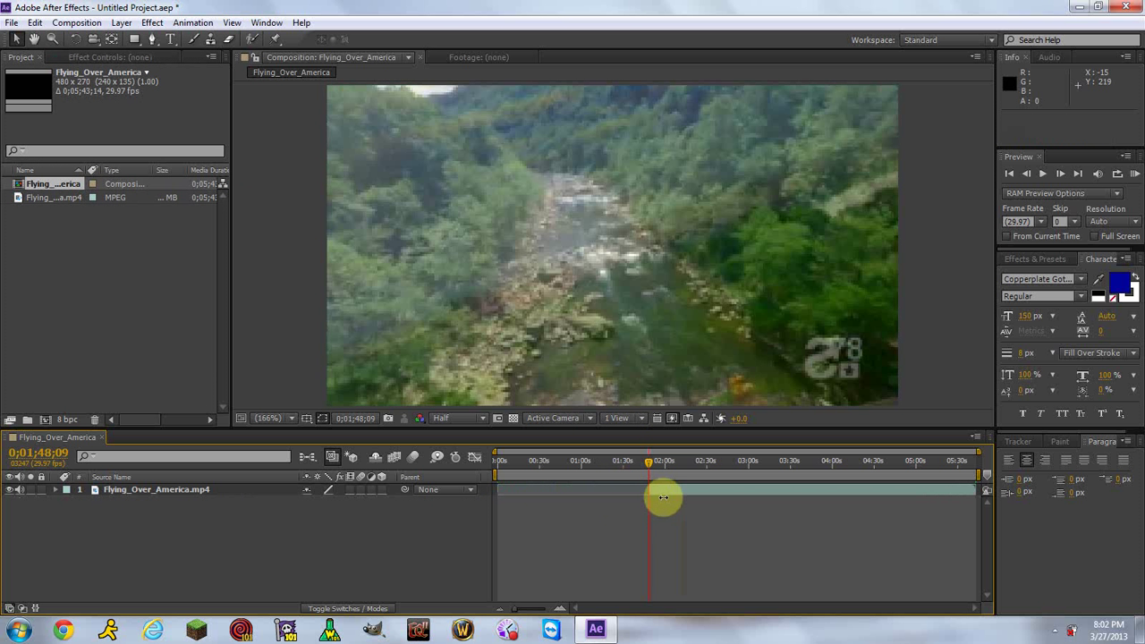
pyautogui.click(671, 490)
pyautogui.moveTo(555, 489); pyautogui.dragTo(519, 488)
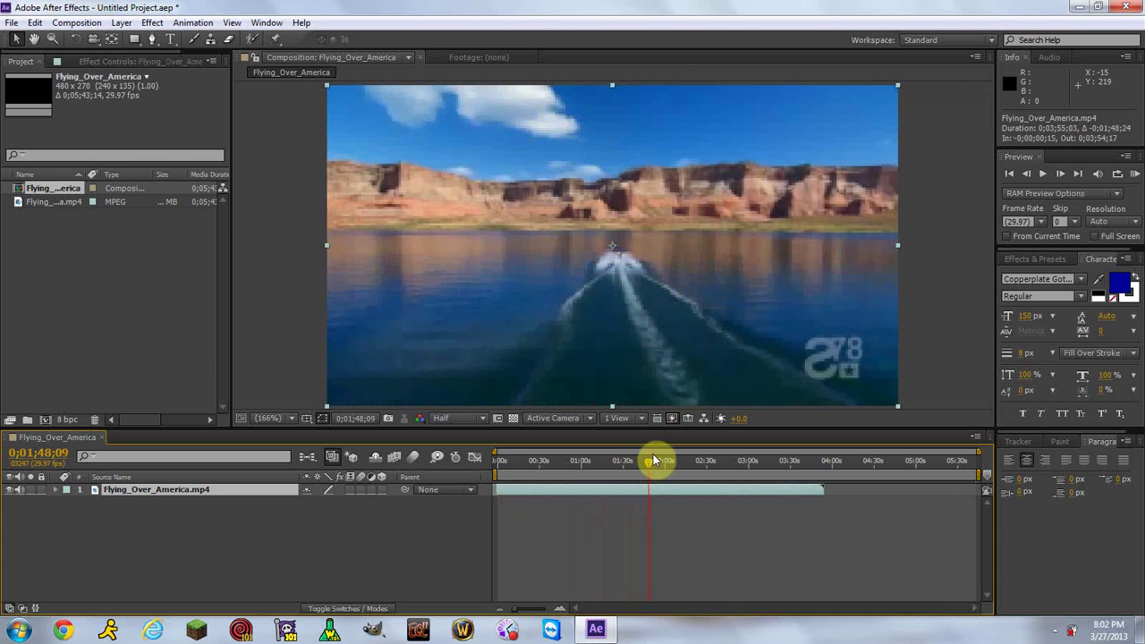
# Step: Split the clip at 0;00;13;25 and delete the part after the cut
pyautogui.moveTo(647, 460); pyautogui.dragTo(520, 472)
pyautogui.click(34, 23)
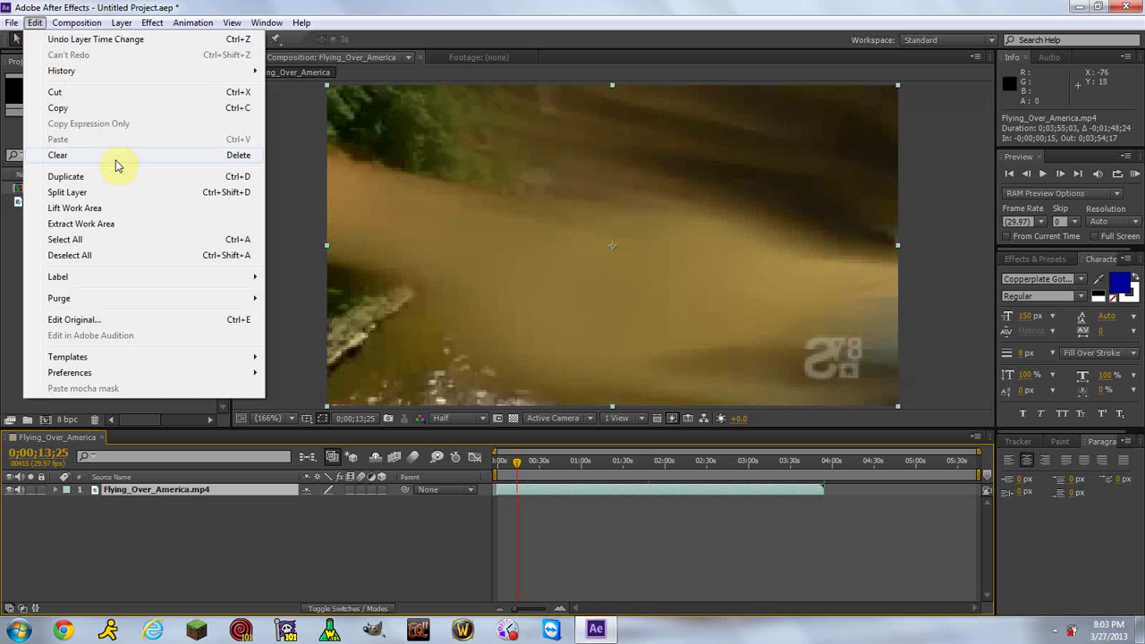
pyautogui.click(121, 199)
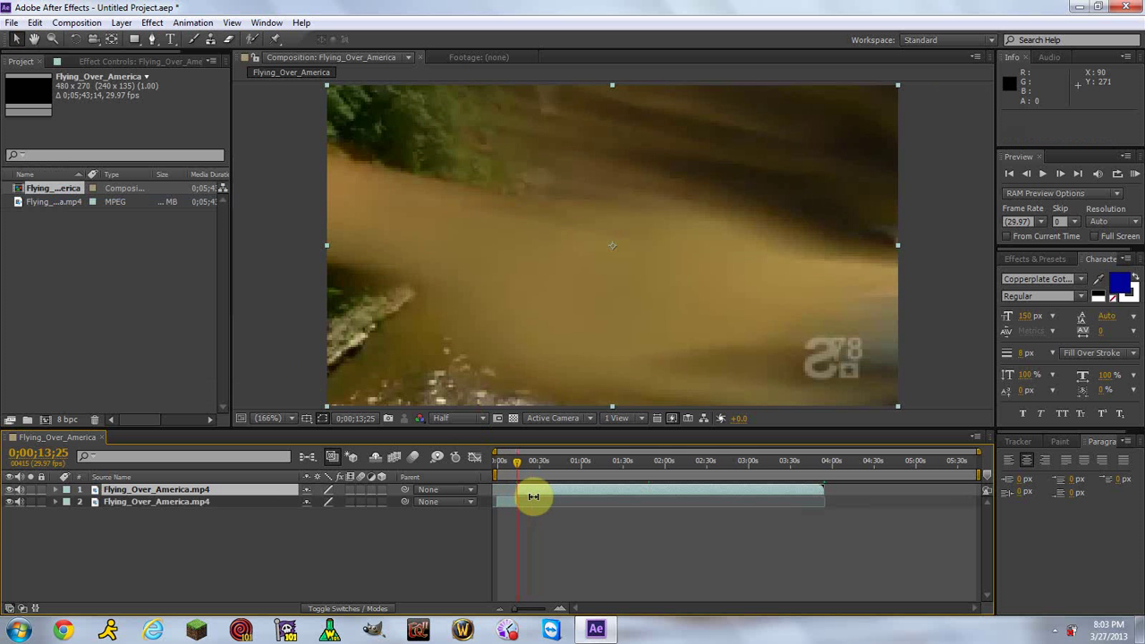
pyautogui.press('Delete')
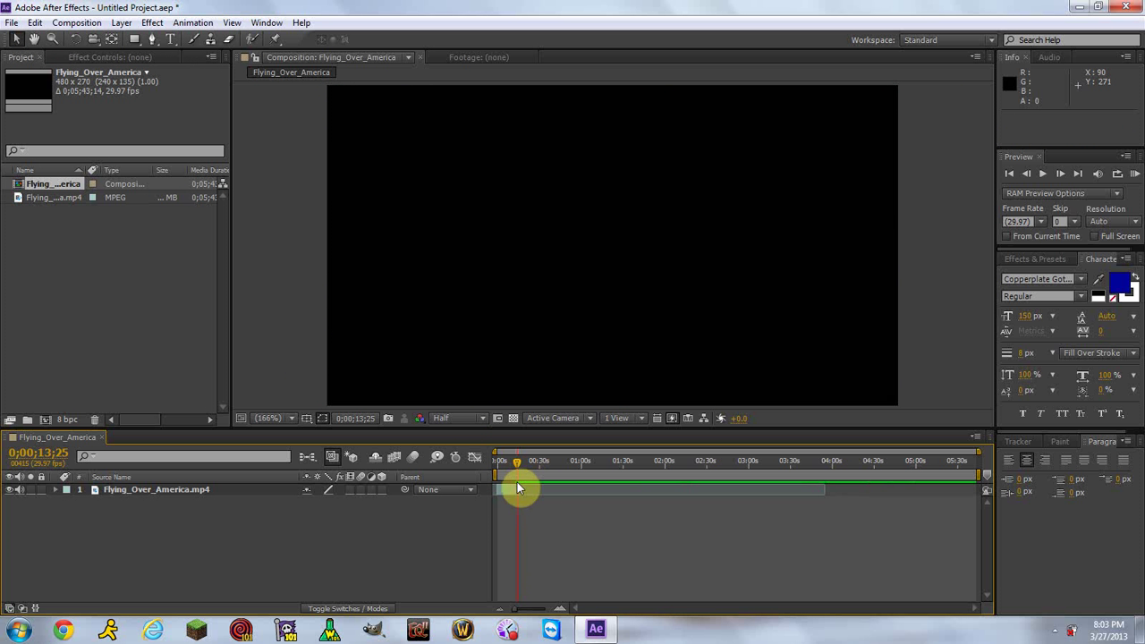
# Step: Align the beginning of the trimmed clip with 0;00;00;00 on the timeline
pyautogui.click(516, 461)
pyautogui.moveTo(515, 461); pyautogui.dragTo(508, 473)
pyautogui.click(508, 492)
pyautogui.press('[')
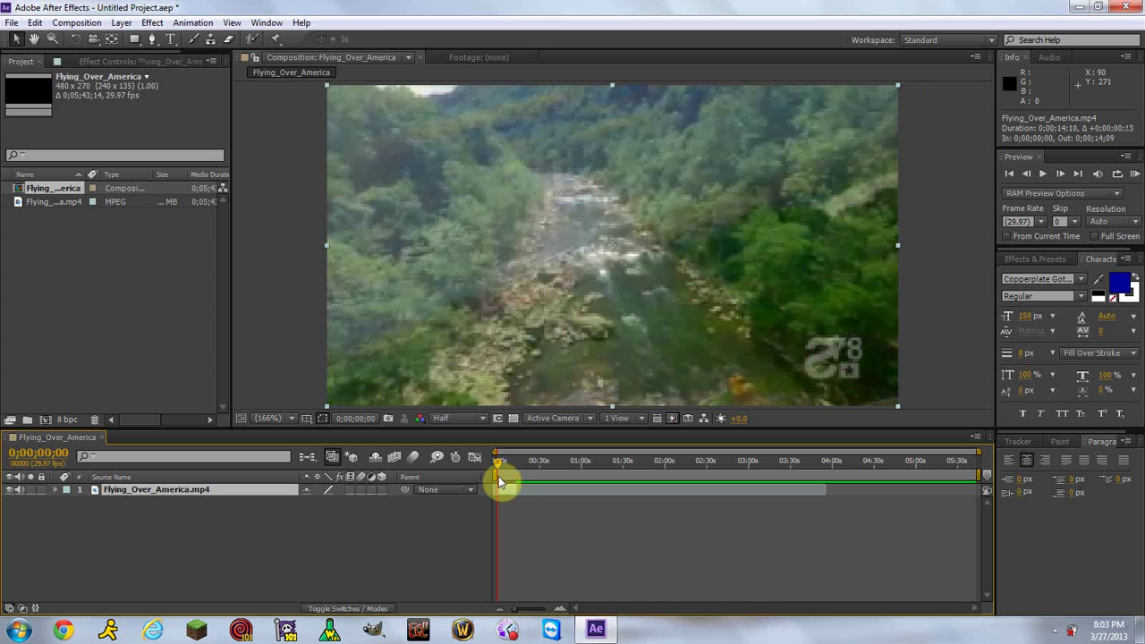
# Step: Check the clip's length and set the composition's duration to 0;00;15;00
pyautogui.moveTo(498, 463); pyautogui.dragTo(516, 463)
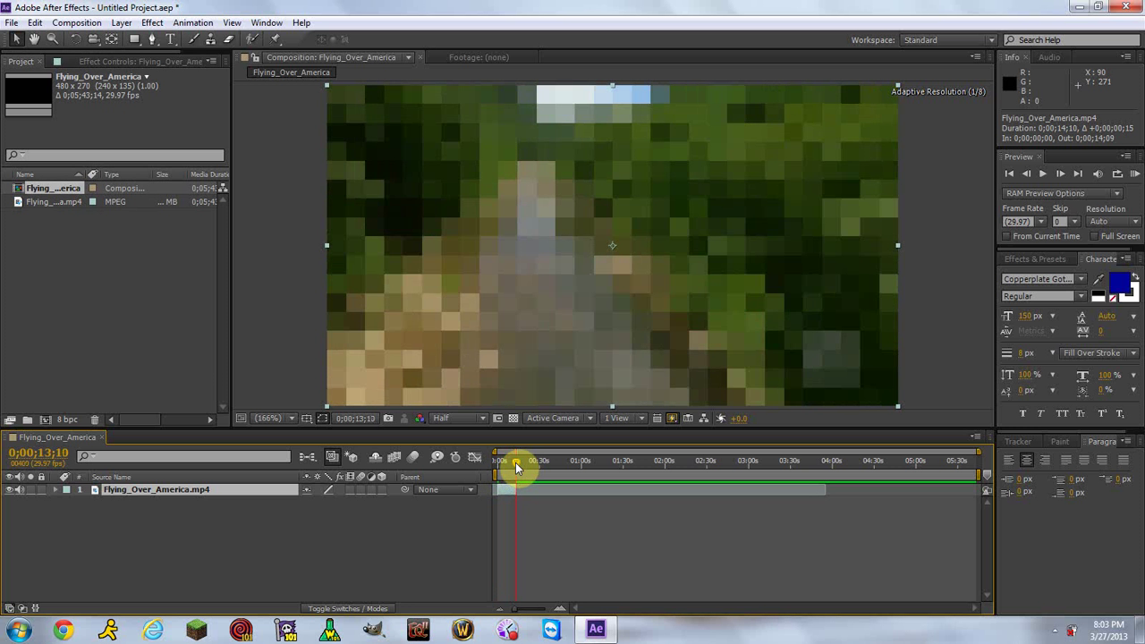
pyautogui.click(81, 23)
pyautogui.click(115, 60)
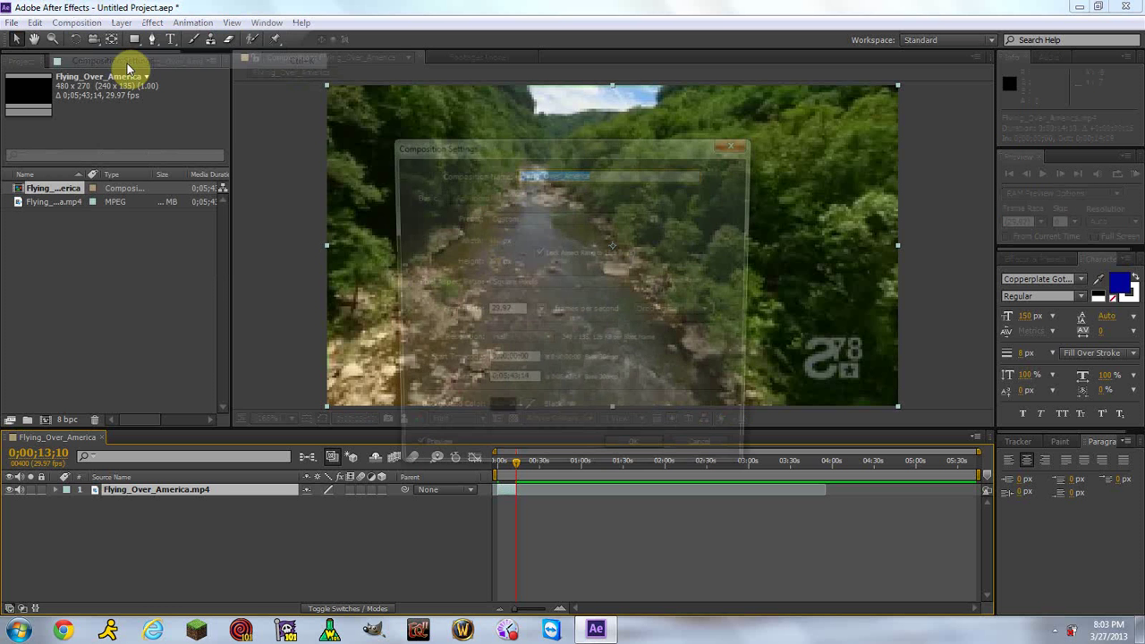
pyautogui.click(525, 387)
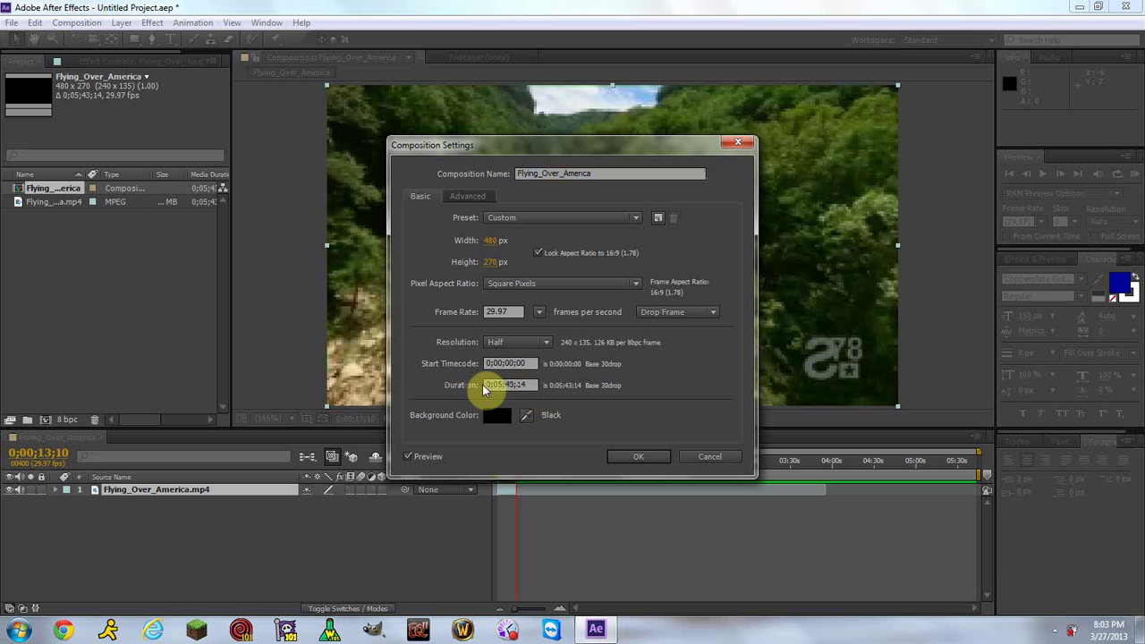
pyautogui.moveTo(511, 385); pyautogui.dragTo(452, 387)
pyautogui.press('Return')
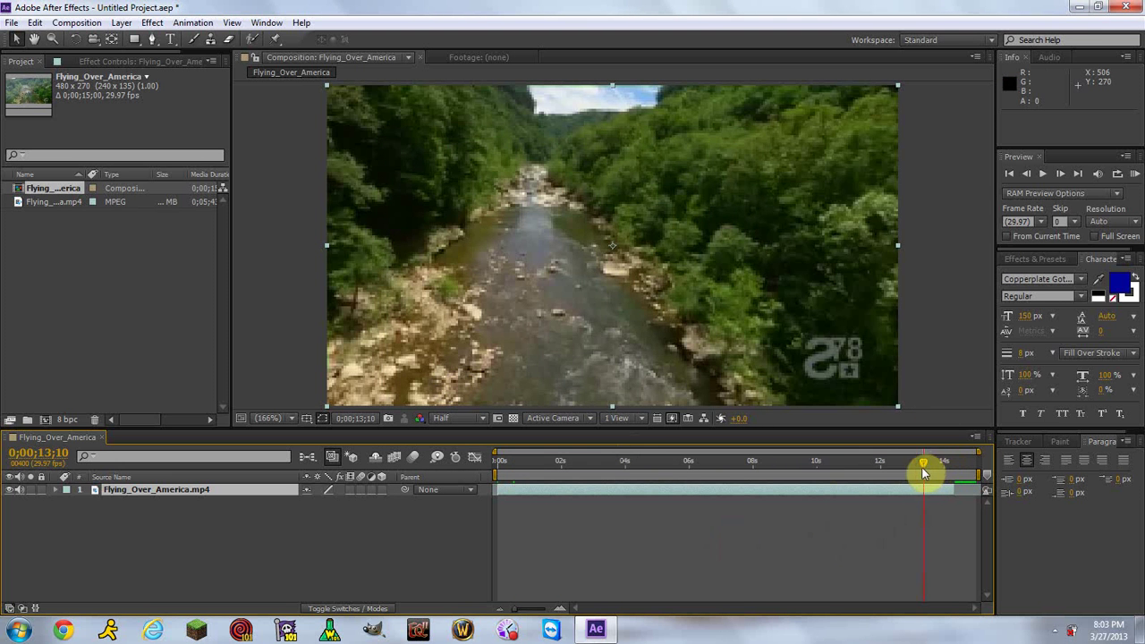
# Step: Preview the trimmed clip from its beginning and return the current time to 0;00;00;00
pyautogui.moveTo(882, 462); pyautogui.dragTo(460, 465)
pyautogui.click(1135, 175)
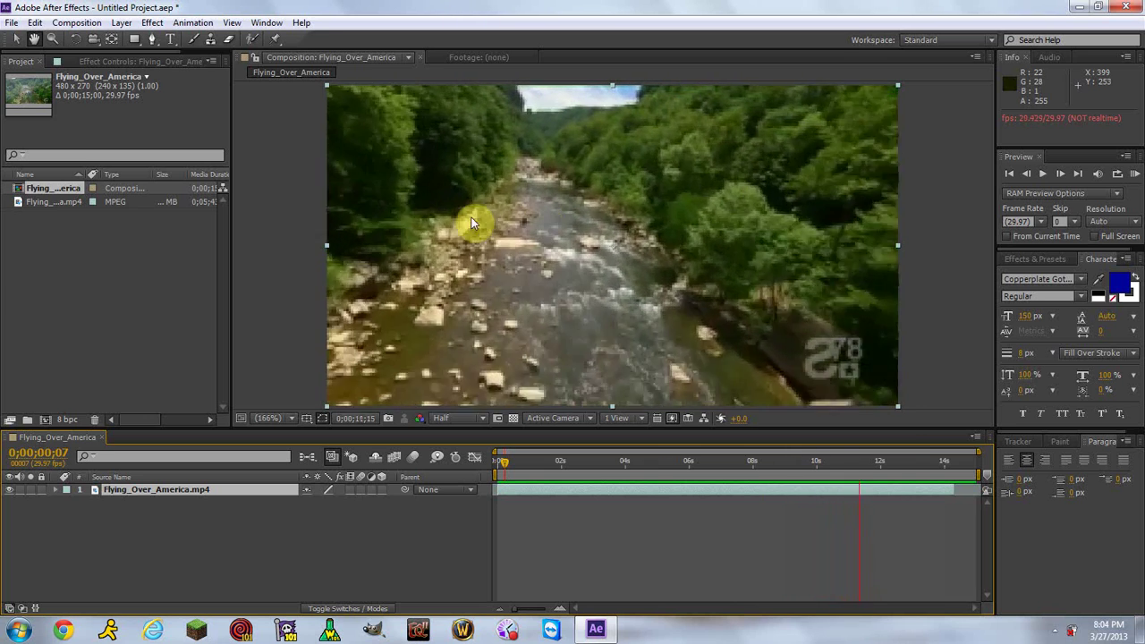
pyautogui.moveTo(901, 466); pyautogui.dragTo(484, 474)
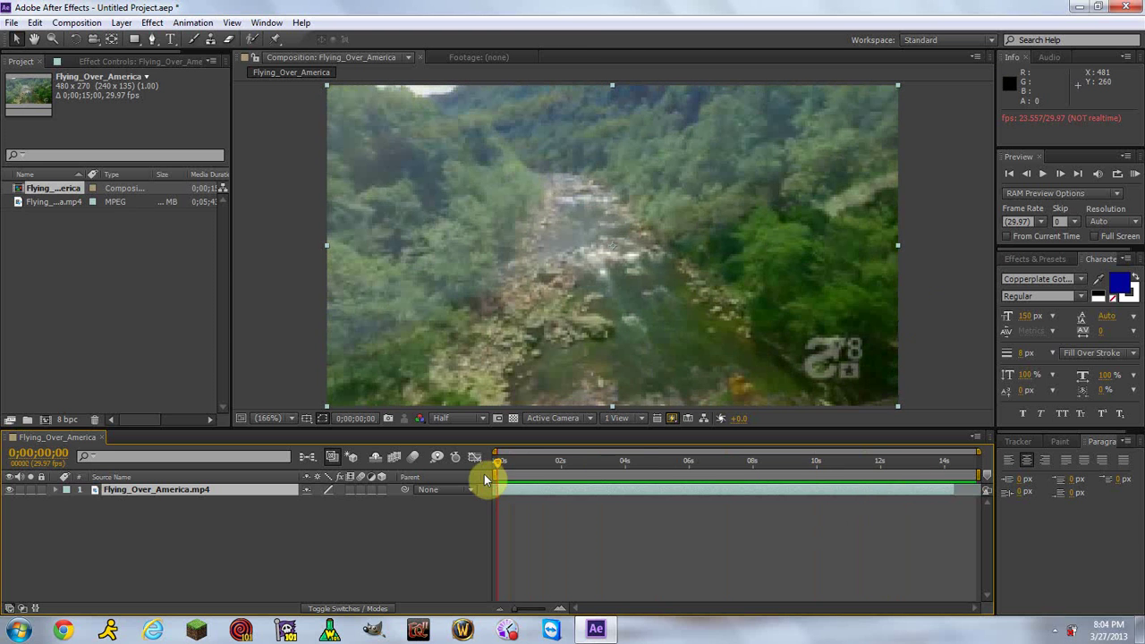
# Step: Show the tracker controls and run Track Camera on the Flying_Over_America.mp4 layer
pyautogui.click(1015, 442)
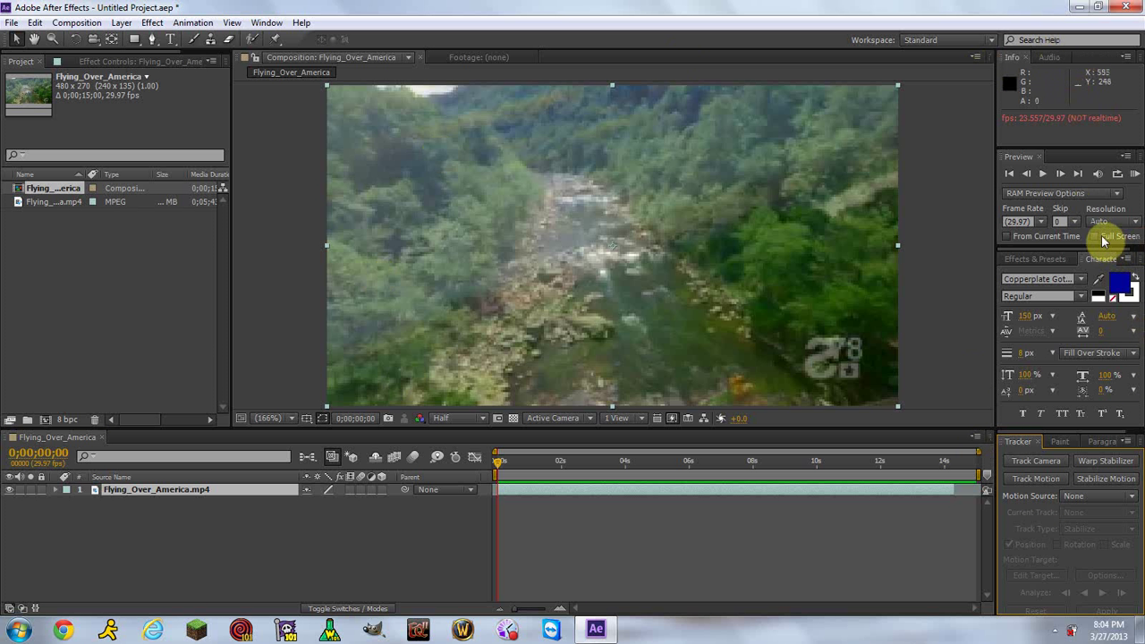
pyautogui.click(269, 24)
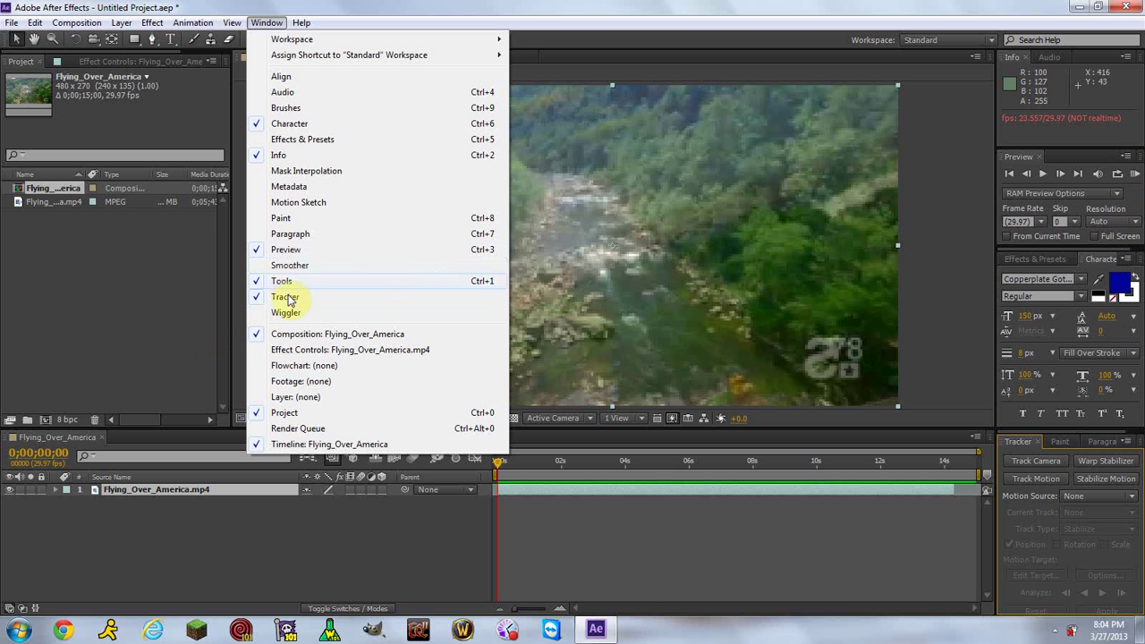
pyautogui.click(814, 528)
pyautogui.click(895, 491)
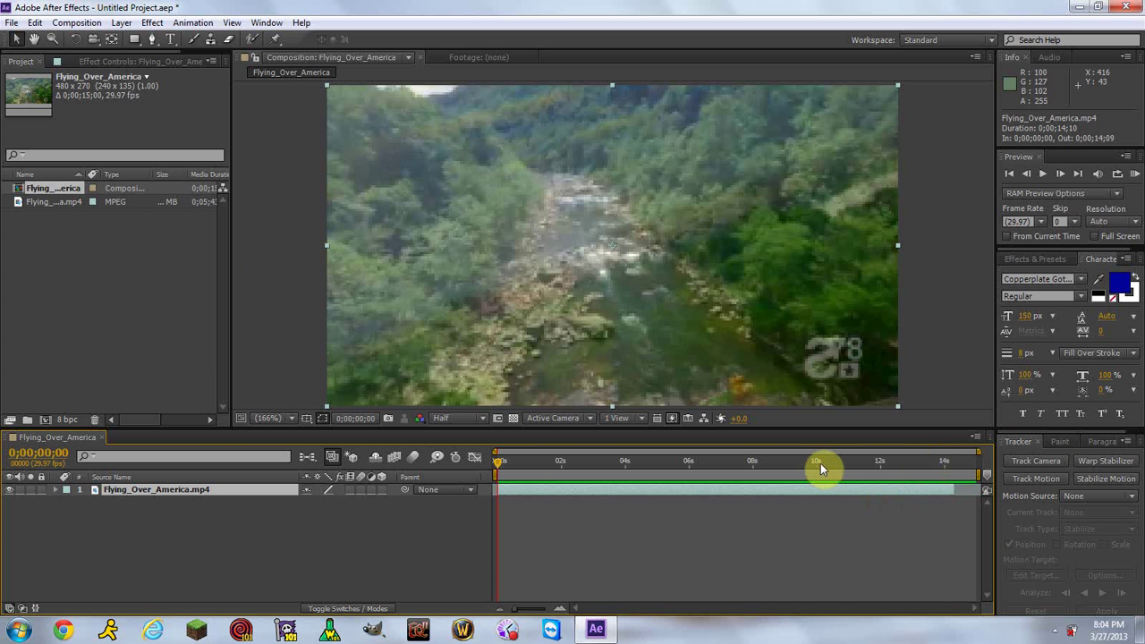
pyautogui.moveTo(121, 525); pyautogui.dragTo(123, 578)
pyautogui.moveTo(189, 534); pyautogui.dragTo(106, 489)
pyautogui.click(1036, 463)
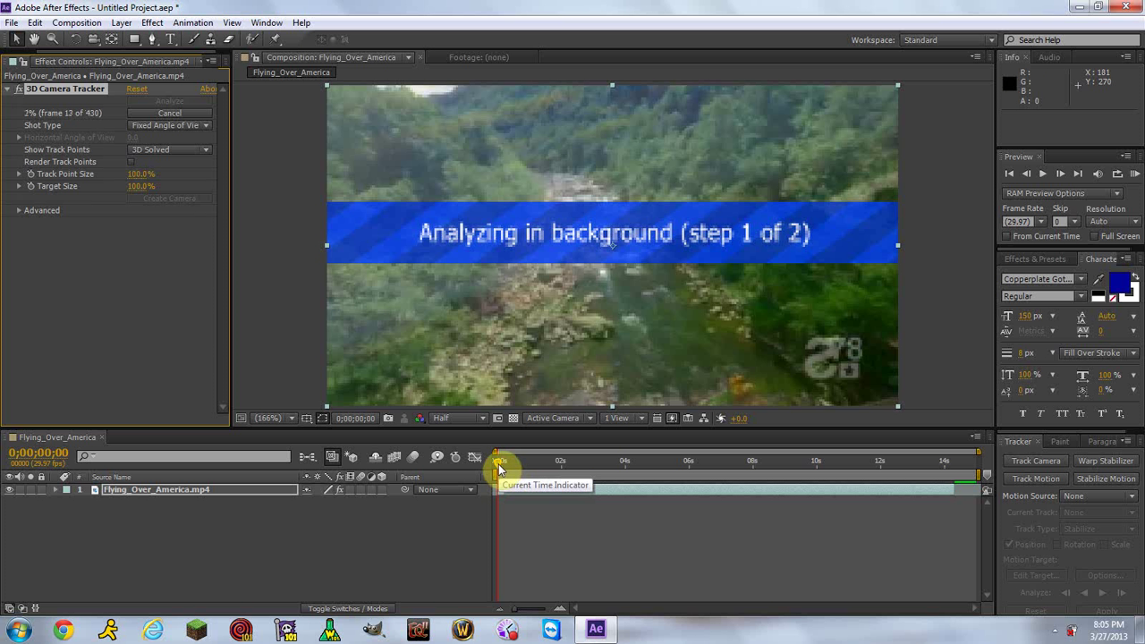
# Step: Scrub through the first seconds of the footage while the camera analysis runs, stopping at 0;00;00;18
pyautogui.moveTo(499, 469); pyautogui.dragTo(642, 474)
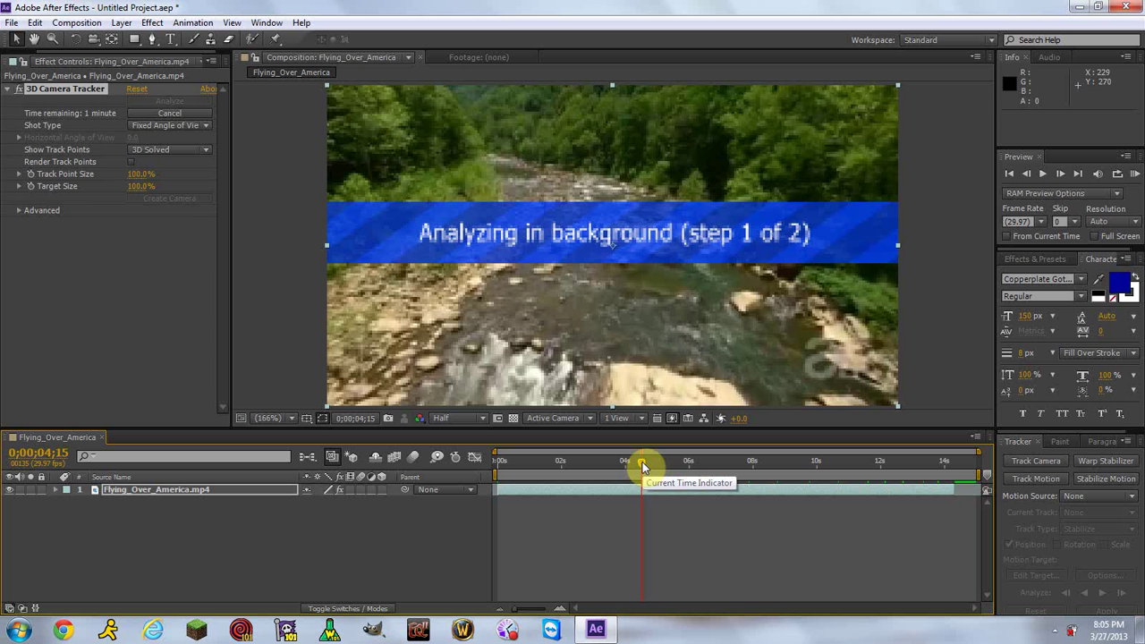
pyautogui.moveTo(643, 462); pyautogui.dragTo(519, 490)
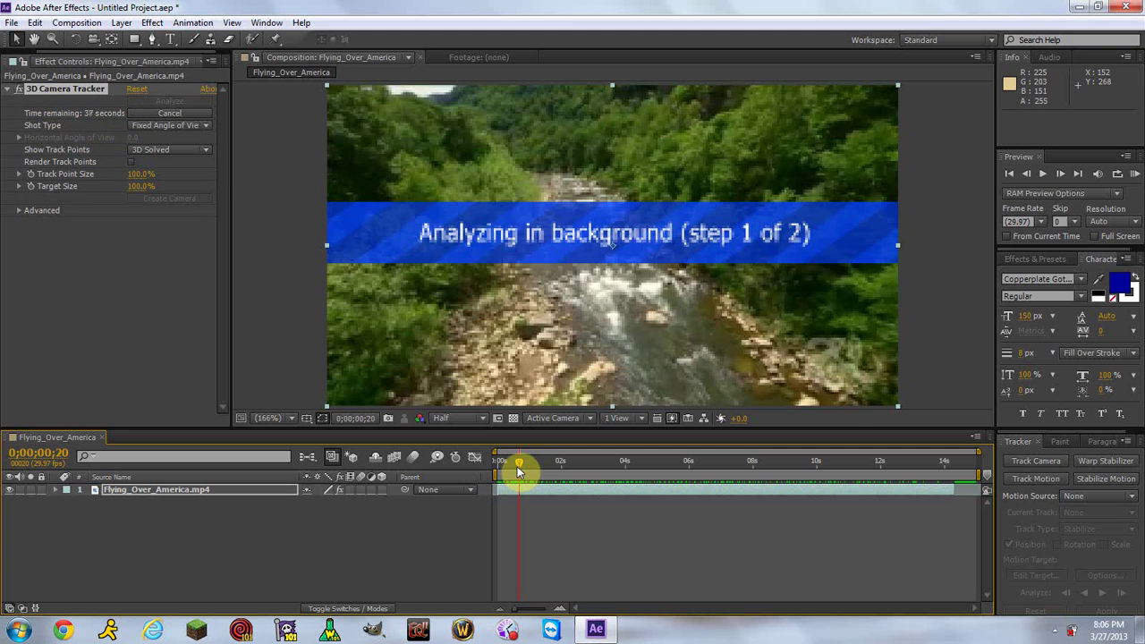
pyautogui.moveTo(519, 470)
pyautogui.mouseDown()
pyautogui.moveTo(952, 455)
pyautogui.moveTo(504, 471)
pyautogui.moveTo(528, 475)
pyautogui.mouseUp()
pyautogui.moveTo(564, 469)
pyautogui.mouseDown()
pyautogui.moveTo(616, 471)
pyautogui.moveTo(477, 472)
pyautogui.moveTo(543, 467)
pyautogui.mouseUp()
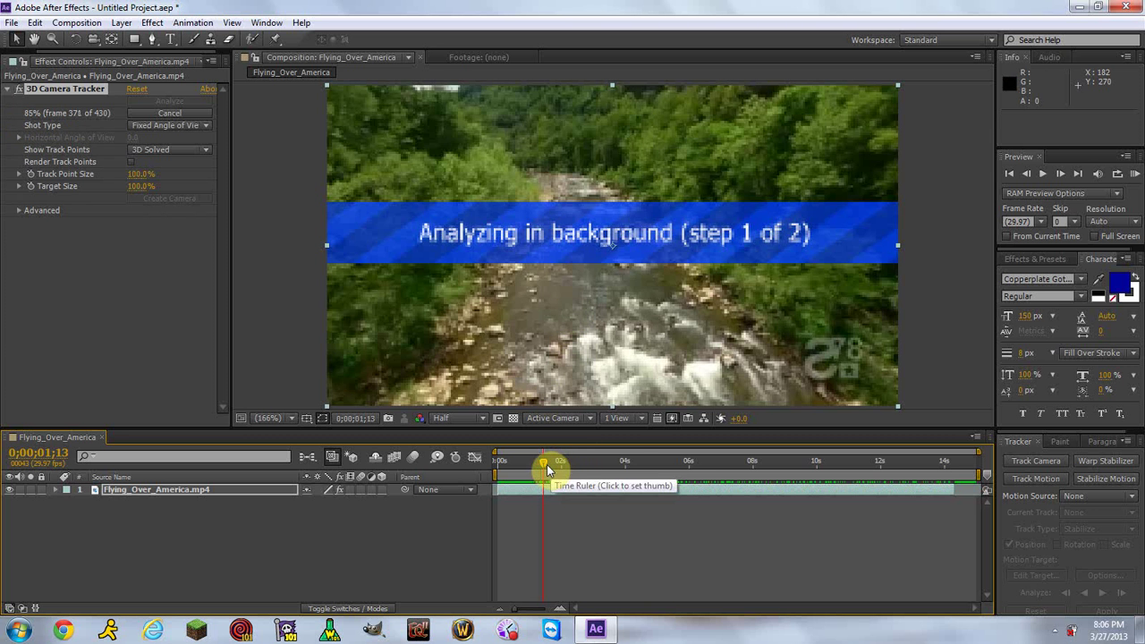
pyautogui.moveTo(541, 465); pyautogui.dragTo(520, 465)
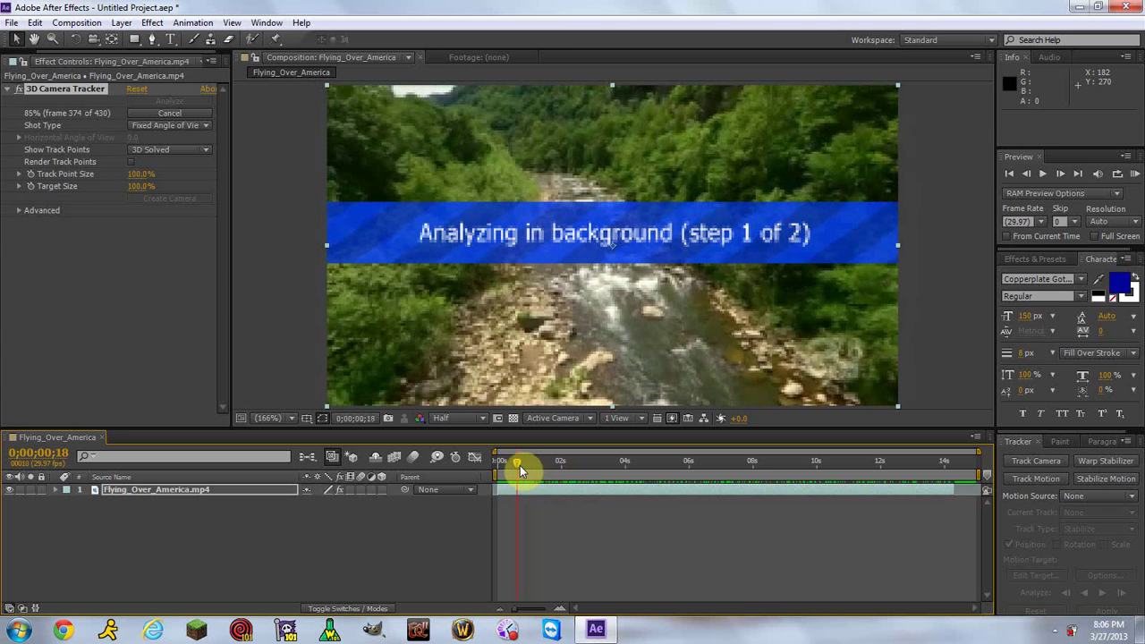
# Step: Find the Tint effect, apply it to the footage and map white to a bright red
pyautogui.click(1017, 260)
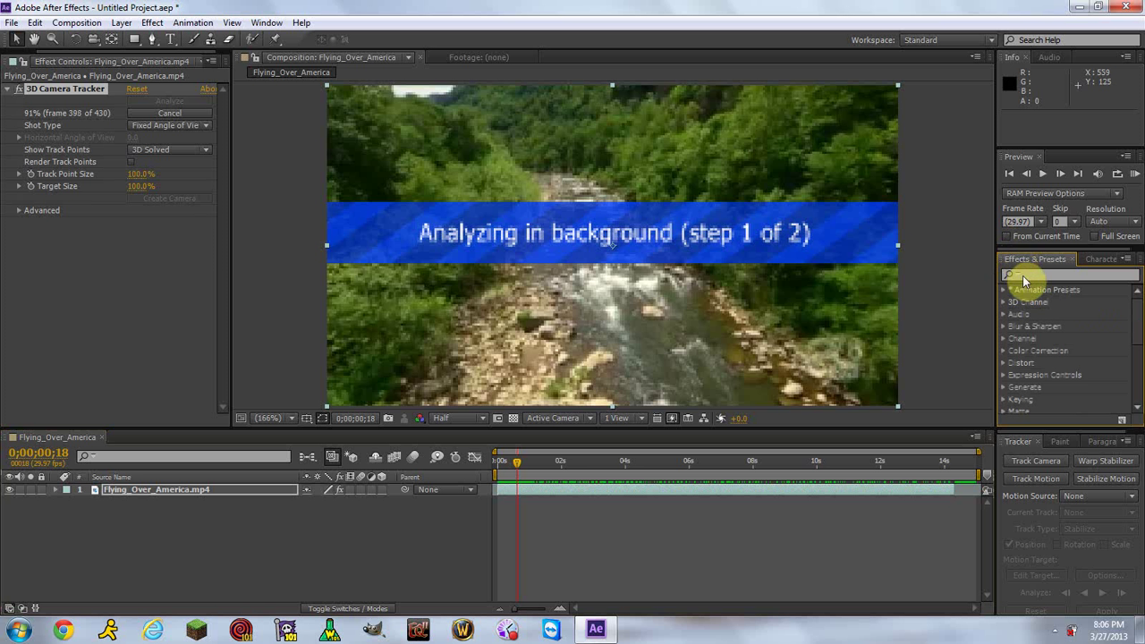
pyautogui.click(1039, 277)
pyautogui.write('f')
pyautogui.press('BackSpace')
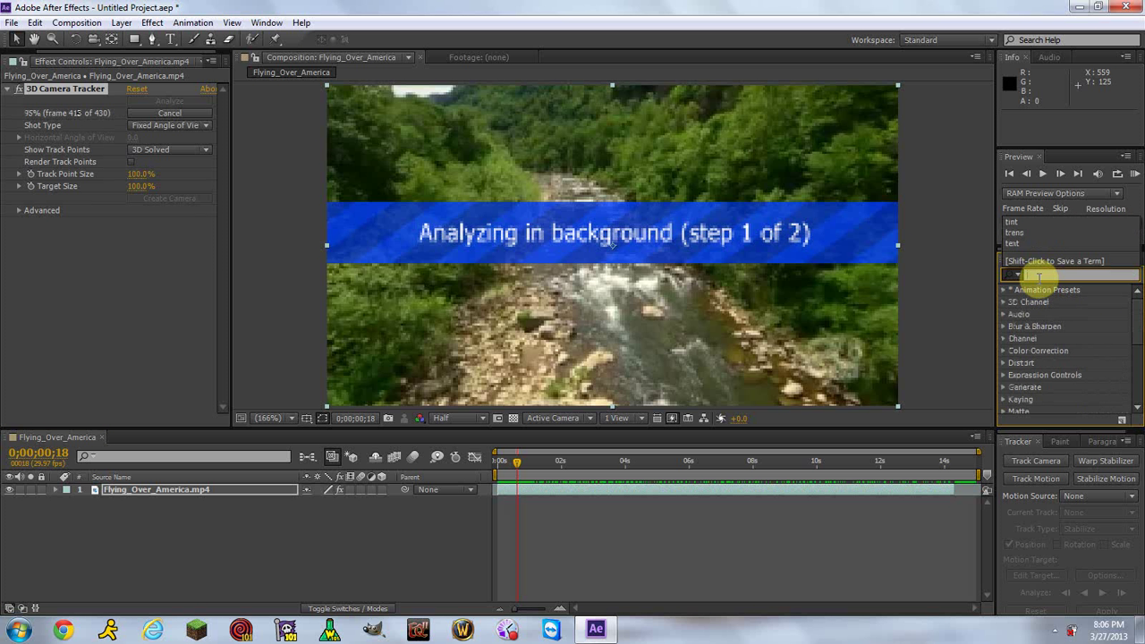
pyautogui.write('tint')
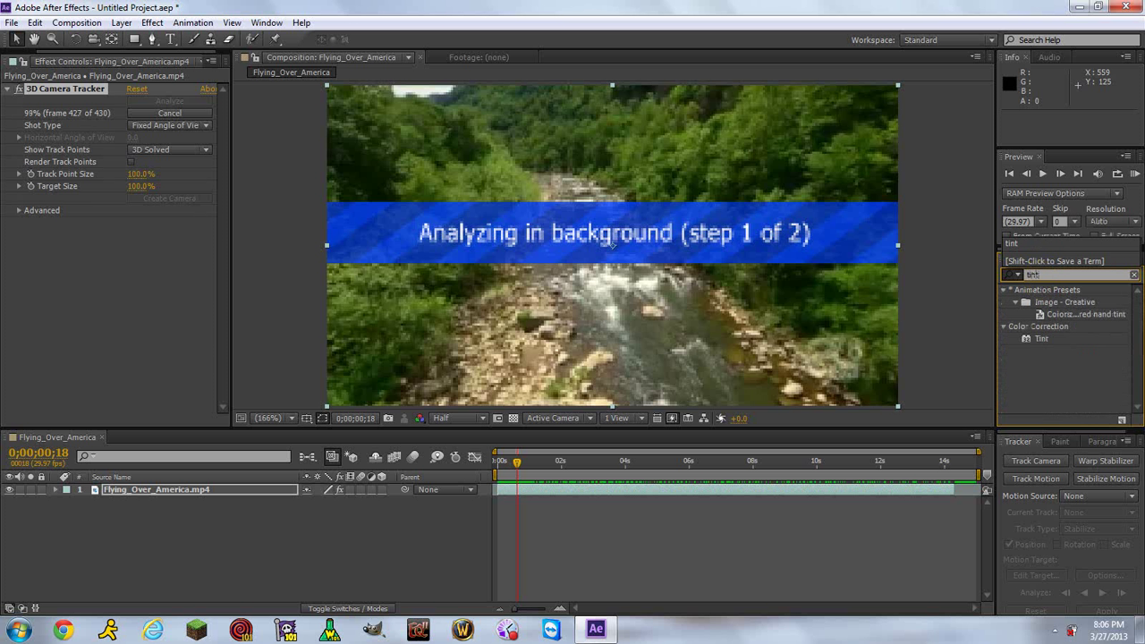
pyautogui.moveTo(1042, 338); pyautogui.dragTo(689, 340)
pyautogui.click(134, 247)
pyautogui.click(486, 247)
pyautogui.click(720, 230)
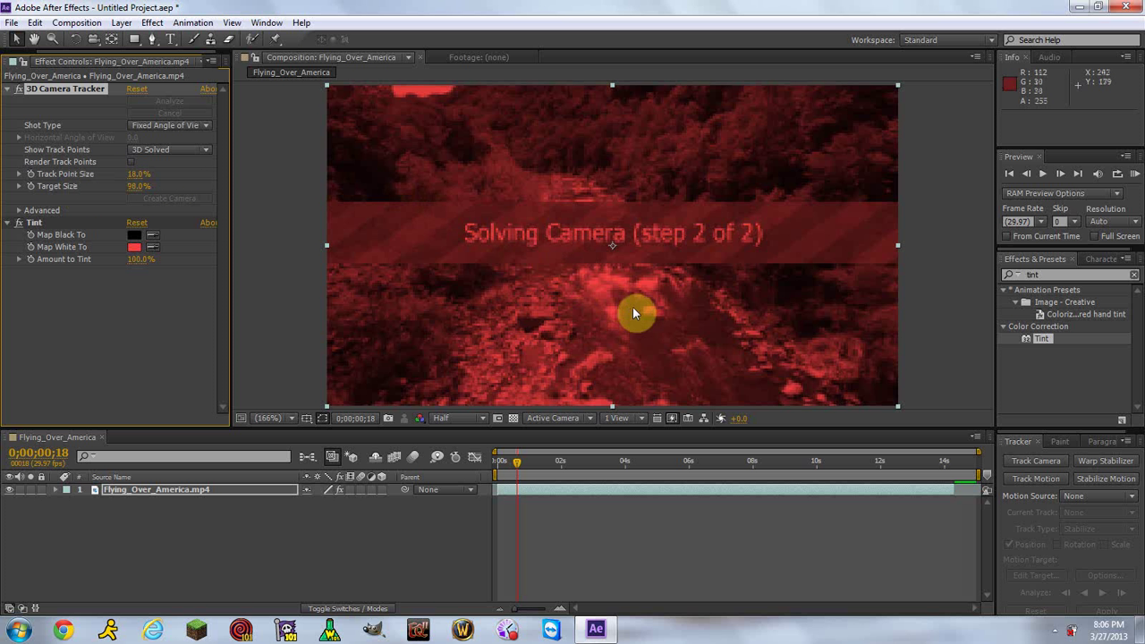
# Step: Delete the 3D Camera Tracker effect from the clip and undo the deletion
pyautogui.press('Delete')
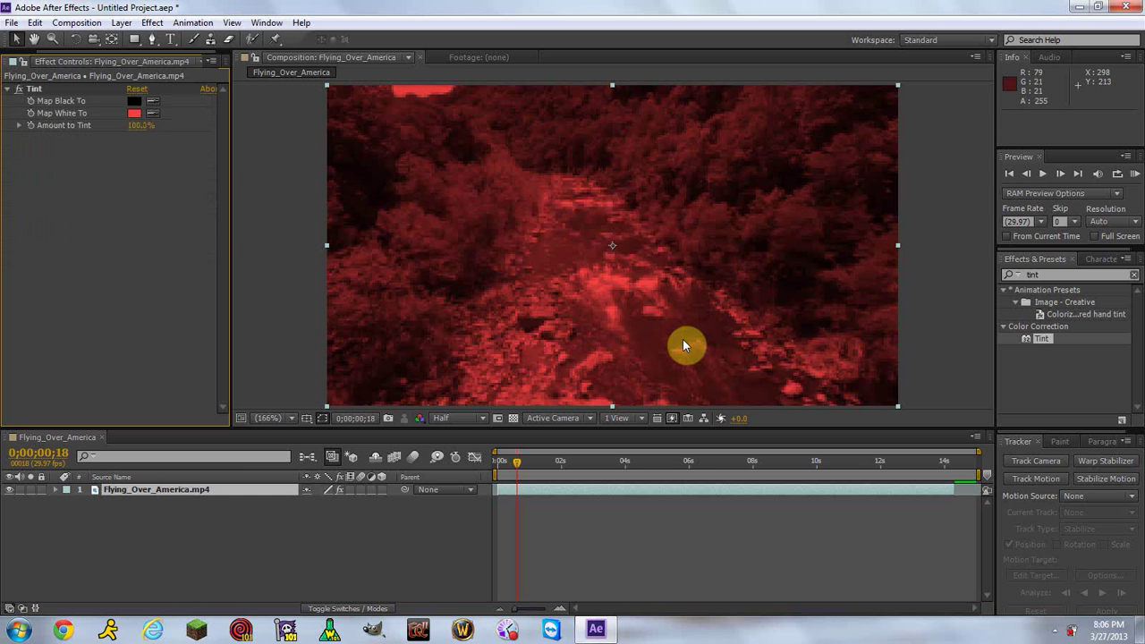
pyautogui.hotkey('ctrl', 'z')
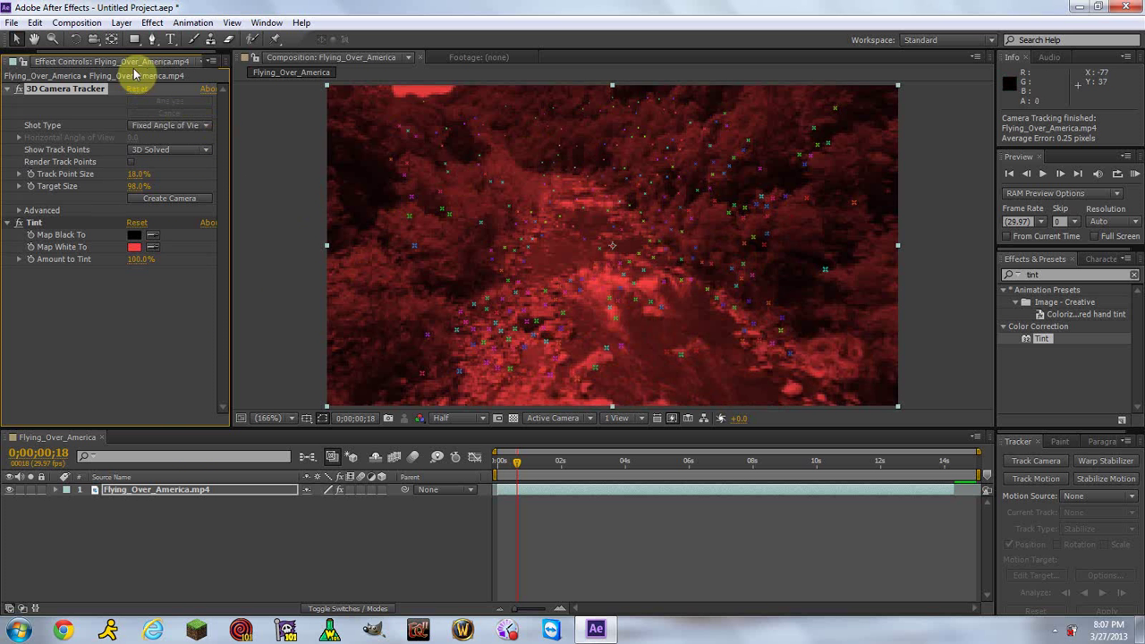
pyautogui.click(355, 243)
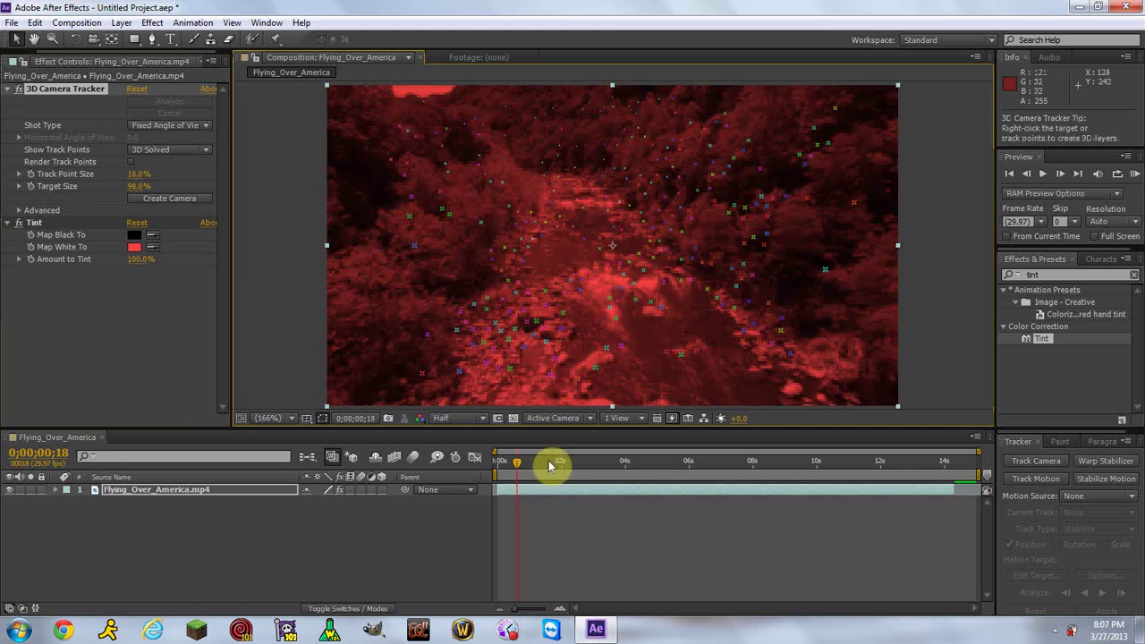
# Step: Remove the Tint effect from the Flying_Over_America.mp4 layer and collapse the layer's properties
pyautogui.moveTo(515, 463); pyautogui.dragTo(684, 461)
pyautogui.click(62, 489)
pyautogui.click(65, 492)
pyautogui.click(93, 504)
pyautogui.click(69, 502)
pyautogui.click(104, 527)
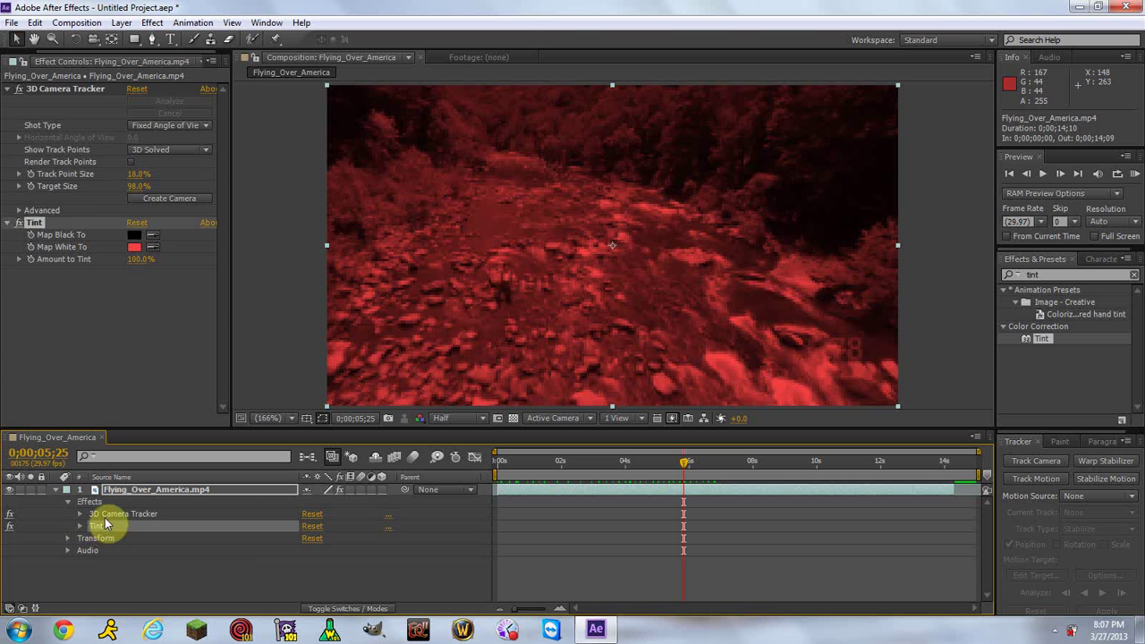
pyautogui.press('Delete')
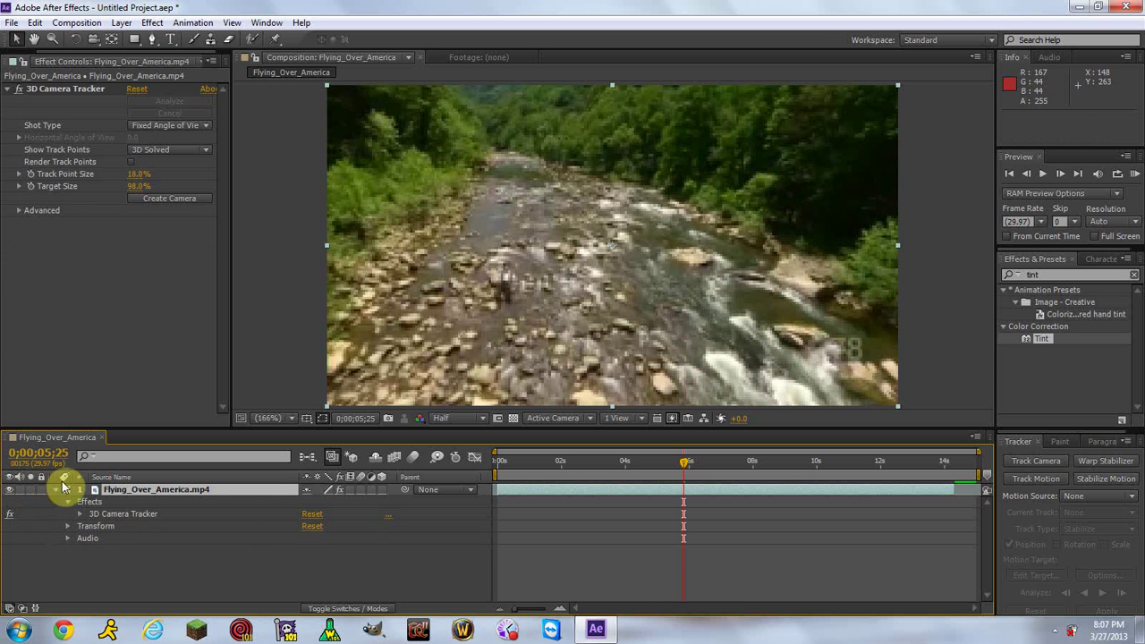
pyautogui.click(58, 491)
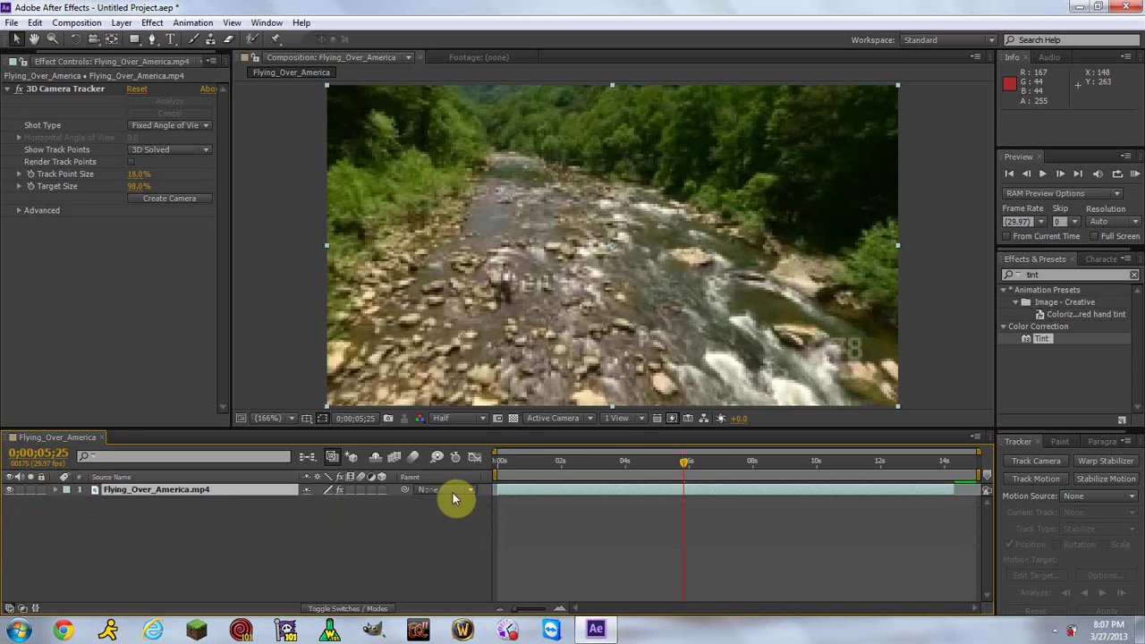
# Step: Enable Render Track Points in the 3D Camera Tracker and scrub through the clip to check the points
pyautogui.moveTo(685, 463); pyautogui.dragTo(583, 462)
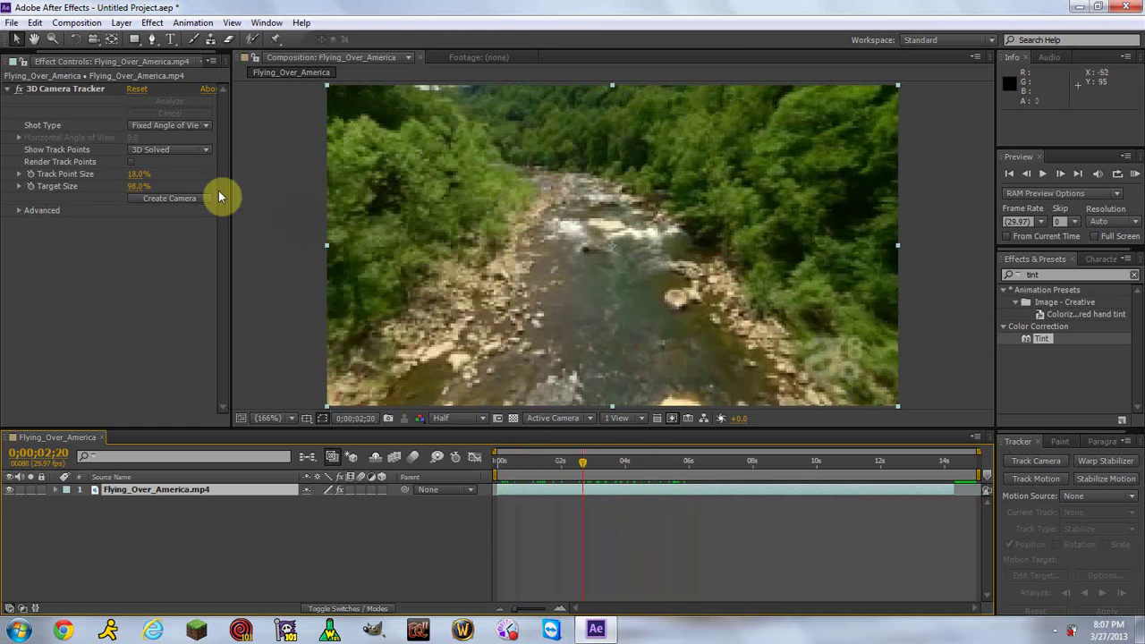
pyautogui.click(49, 165)
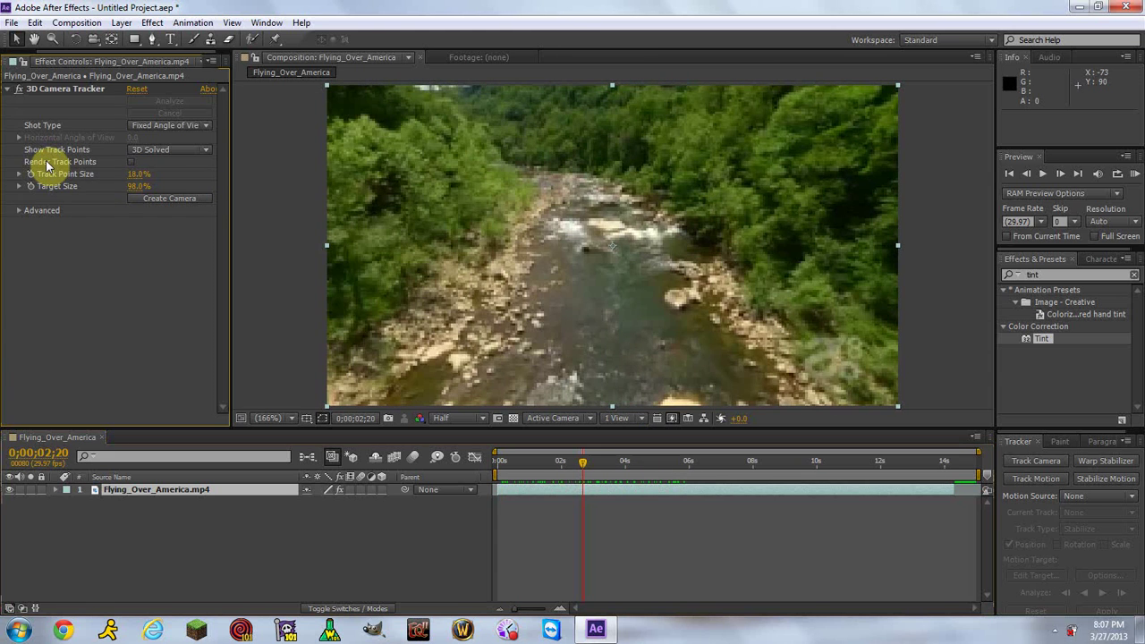
pyautogui.click(130, 165)
pyautogui.moveTo(585, 464); pyautogui.dragTo(629, 460)
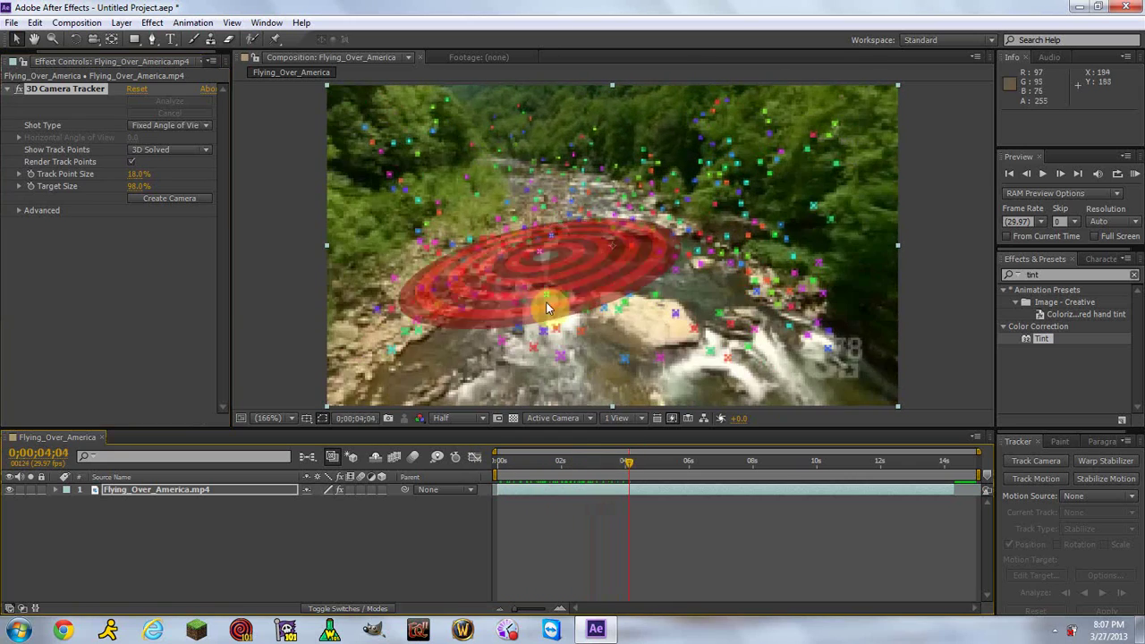
pyautogui.moveTo(627, 464); pyautogui.dragTo(508, 461)
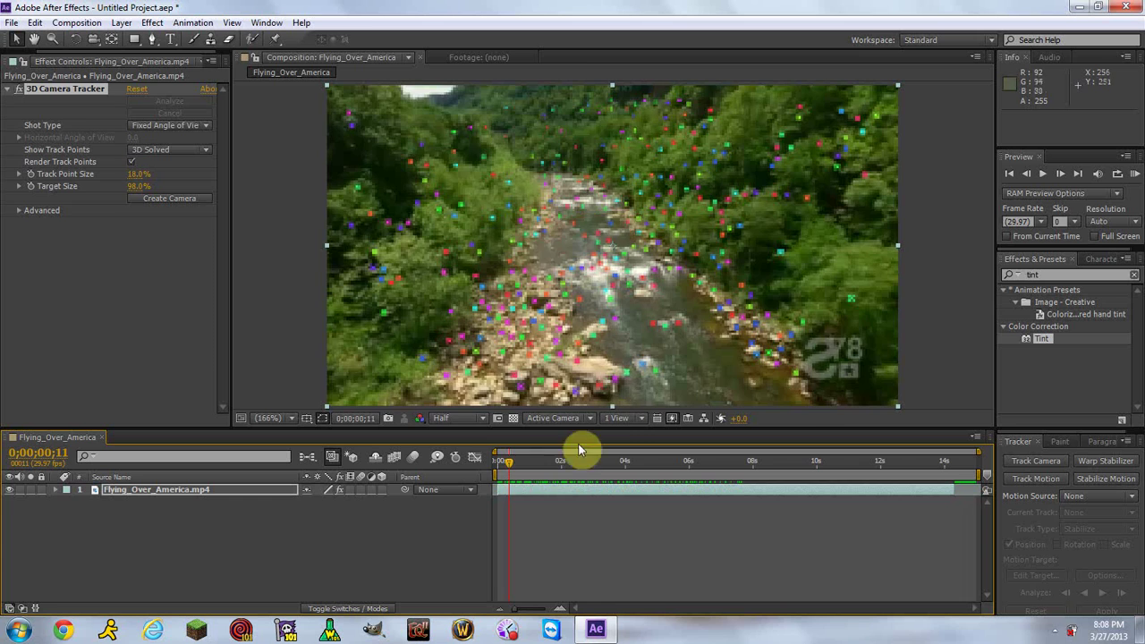
# Step: At 0;00;02;03, create text and a camera from track points lying flat across the middle of the river
pyautogui.moveTo(509, 467); pyautogui.dragTo(567, 468)
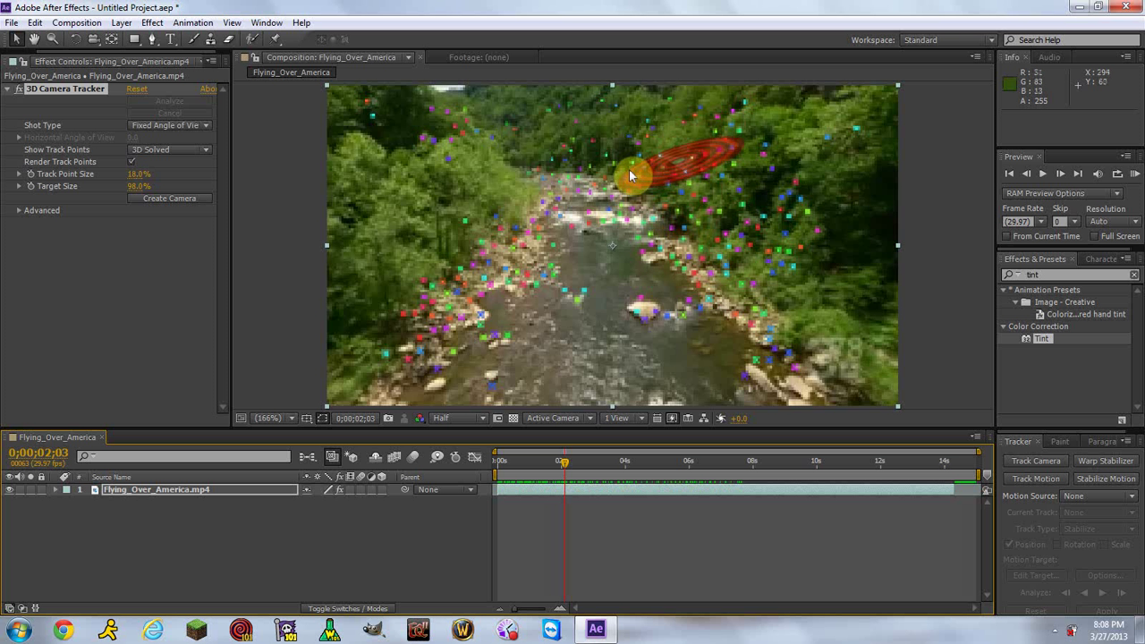
pyautogui.click(584, 260)
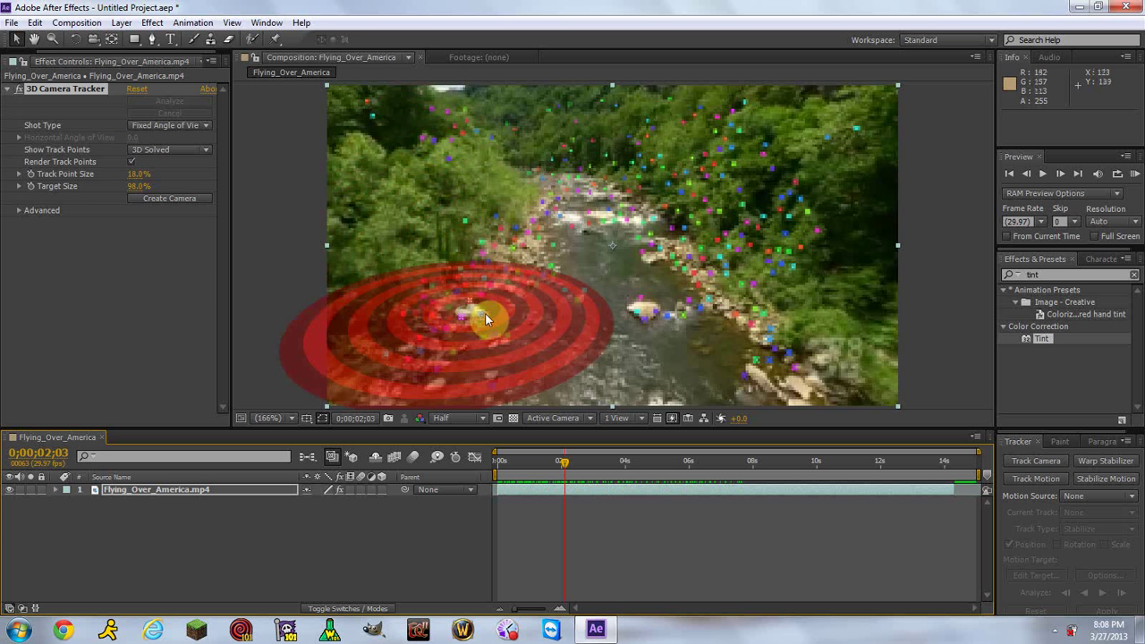
pyautogui.rightClick(592, 244)
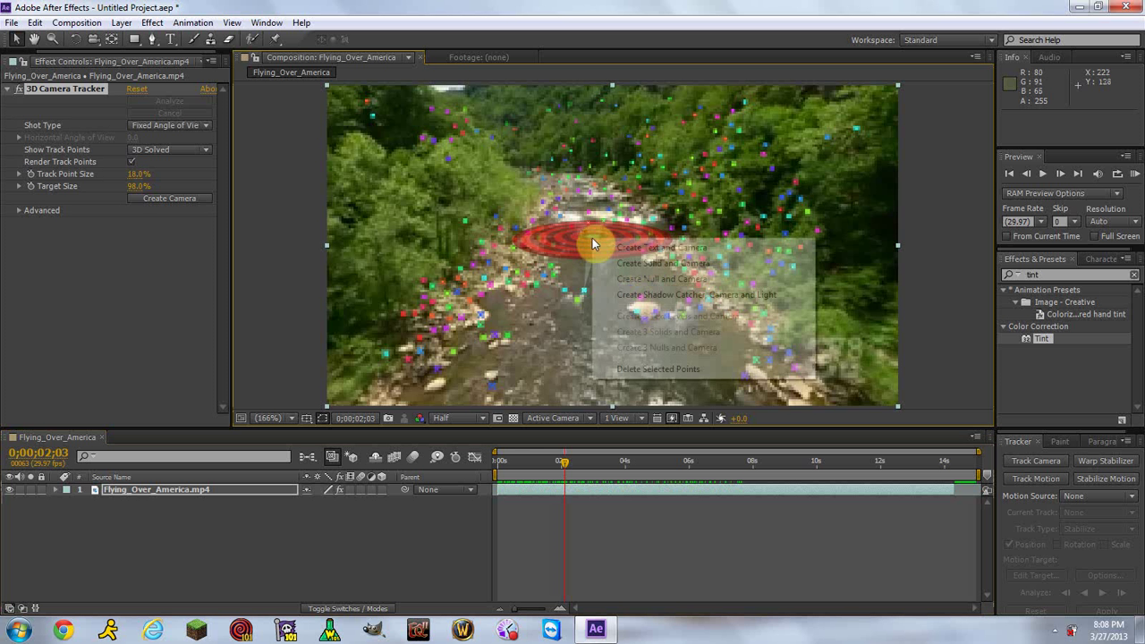
pyautogui.click(642, 249)
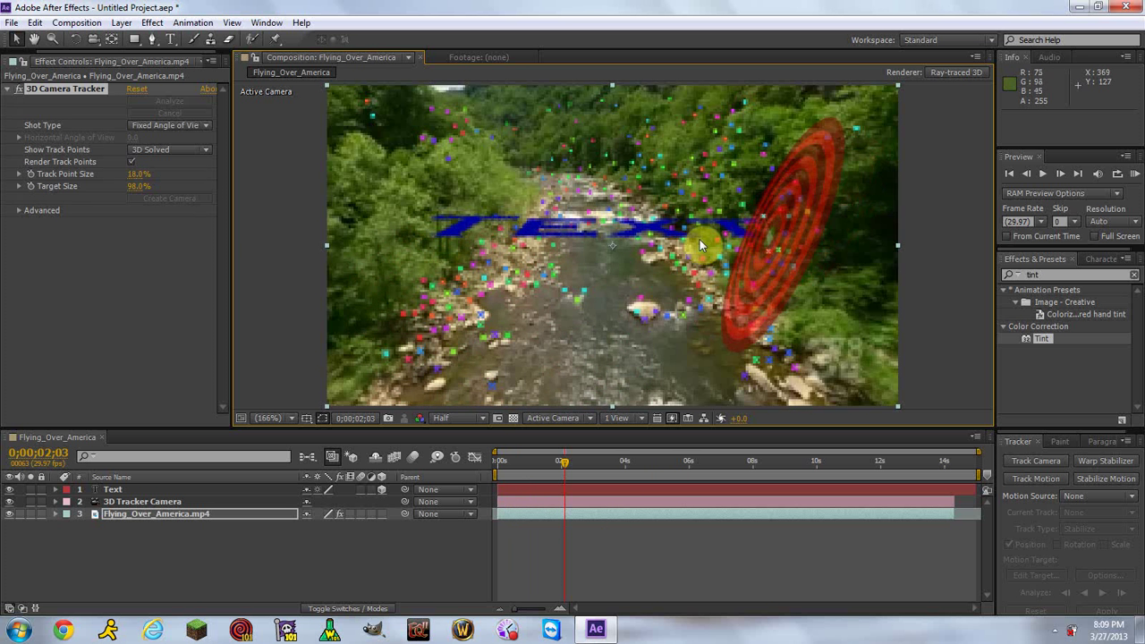
# Step: Replace the wording of the tracked text layer with "Movie"
pyautogui.click(555, 493)
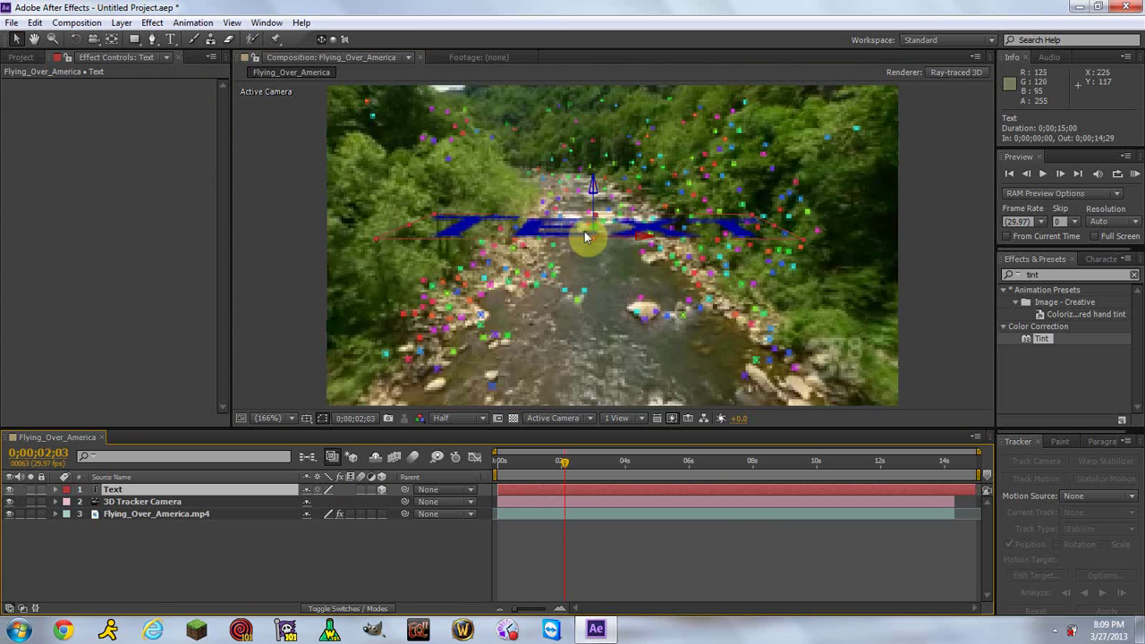
pyautogui.click(172, 39)
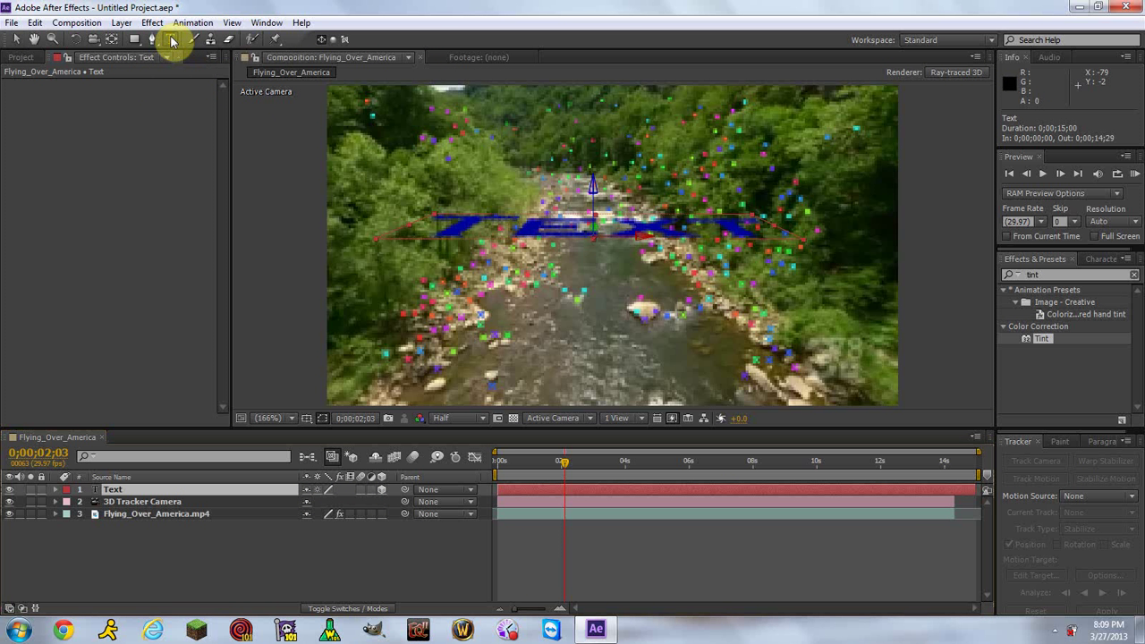
pyautogui.doubleClick(547, 225)
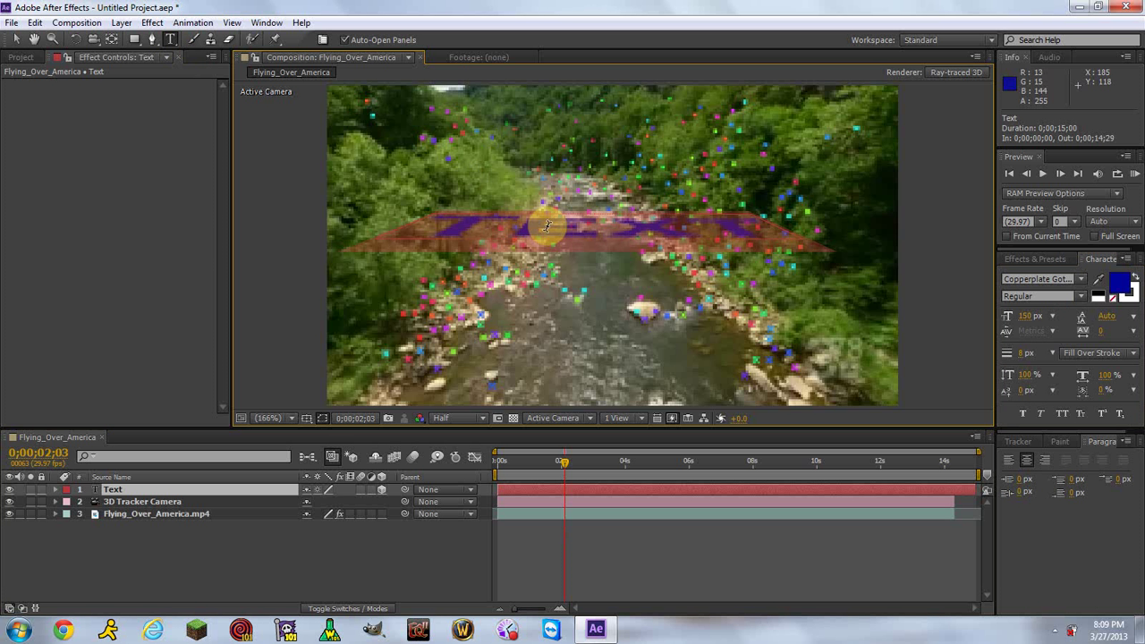
pyautogui.press('Escape')
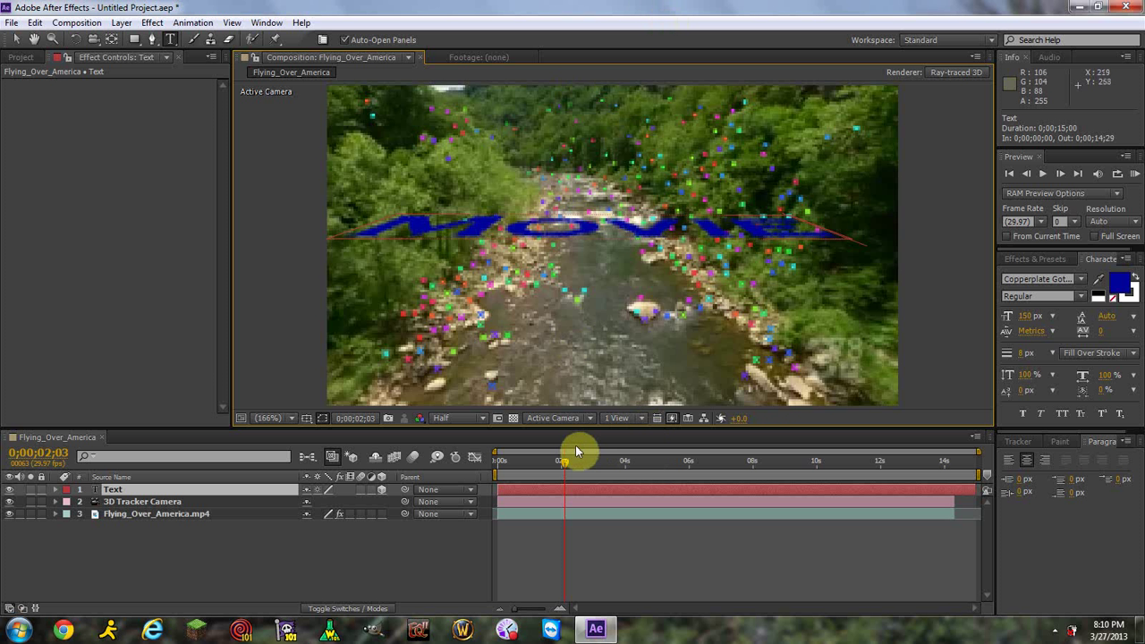
# Step: Scrub between about 0;00;02;01 and 0;00;03;20 to check how the Movie text follows the river
pyautogui.moveTo(561, 465); pyautogui.dragTo(613, 460)
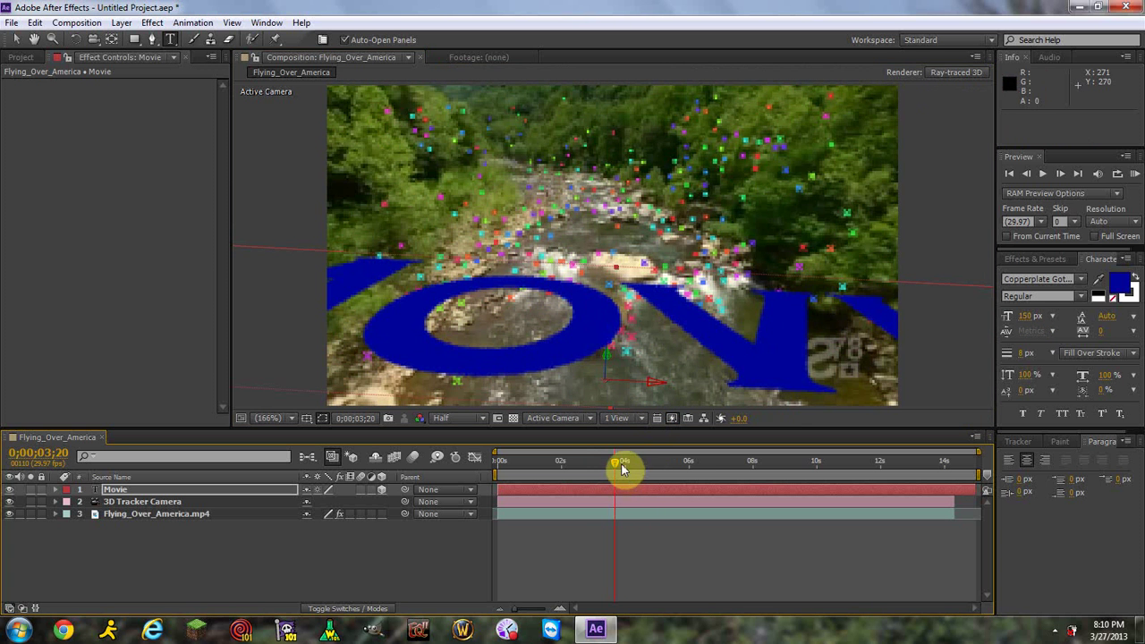
pyautogui.moveTo(617, 465); pyautogui.dragTo(563, 462)
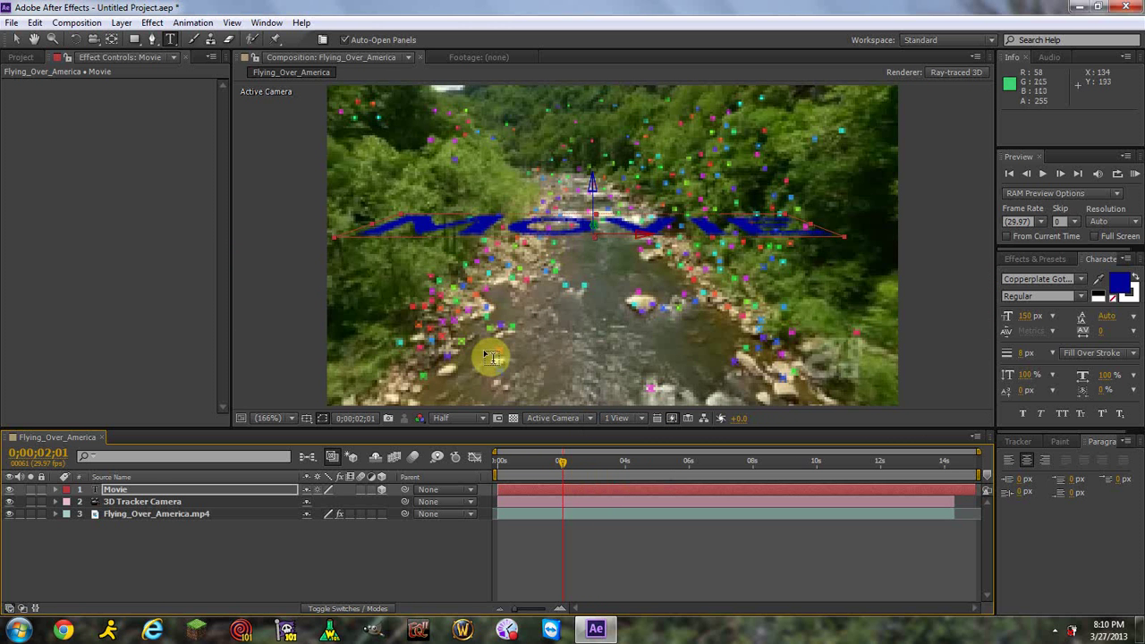
# Step: Stand the Movie text upright with an X Rotation of 82° and check it on neighbouring frames
pyautogui.click(56, 491)
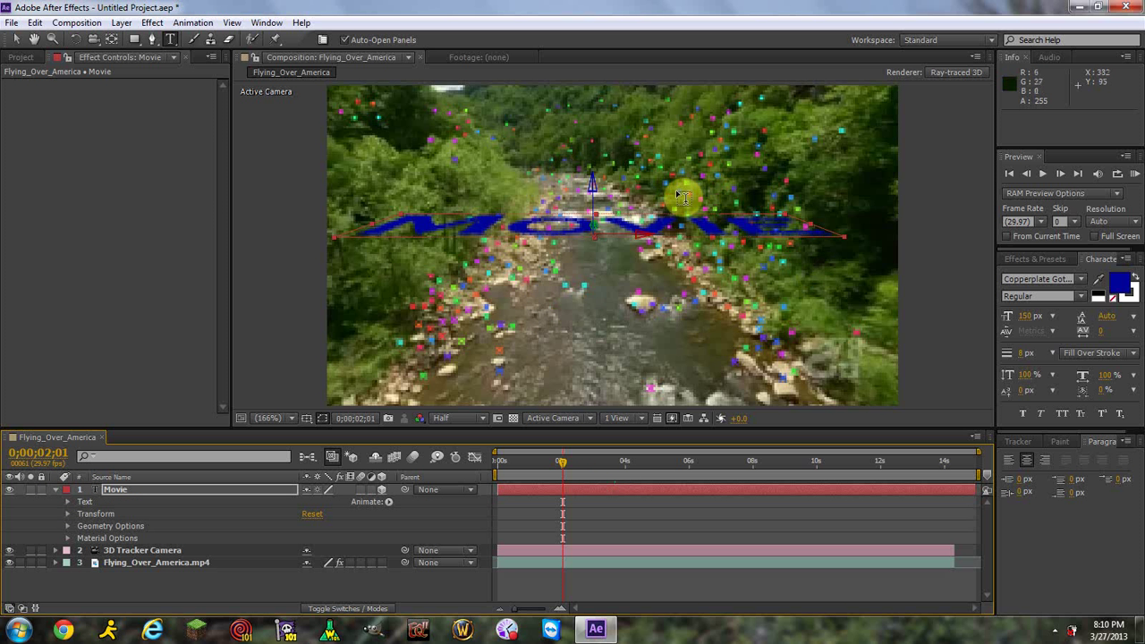
pyautogui.click(55, 492)
pyautogui.click(55, 492)
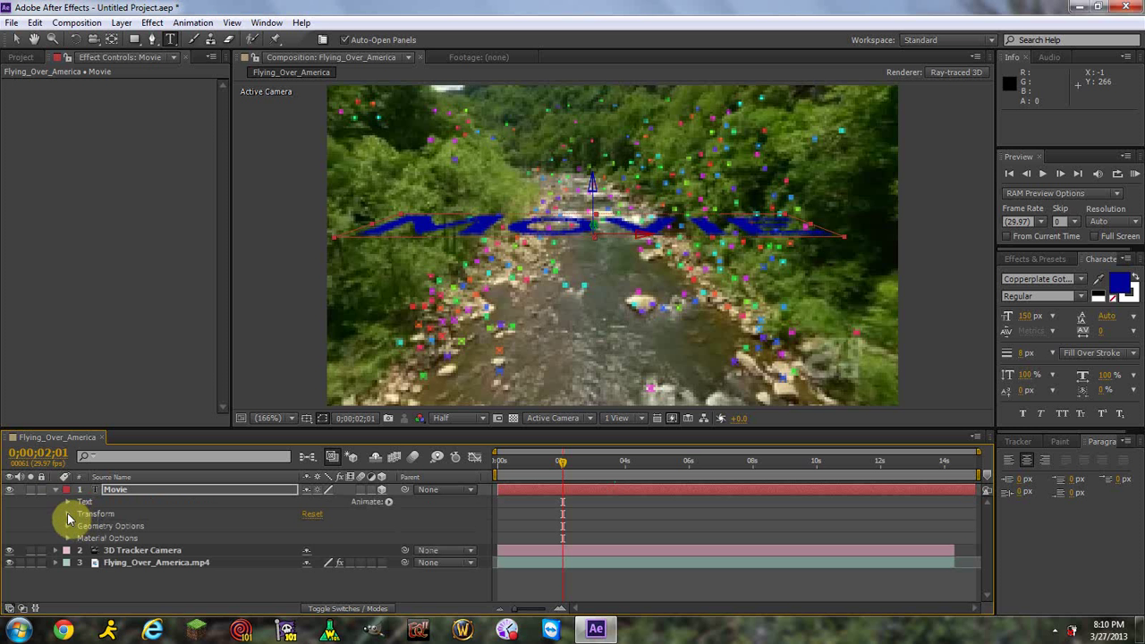
pyautogui.click(68, 516)
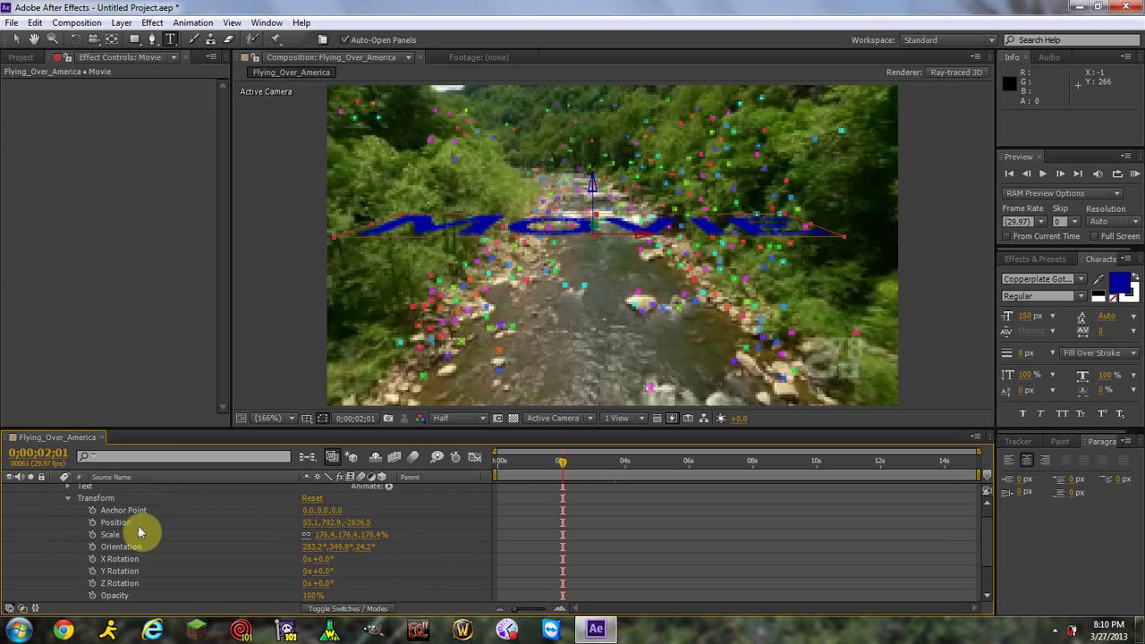
pyautogui.click(141, 559)
pyautogui.moveTo(322, 560); pyautogui.dragTo(378, 561)
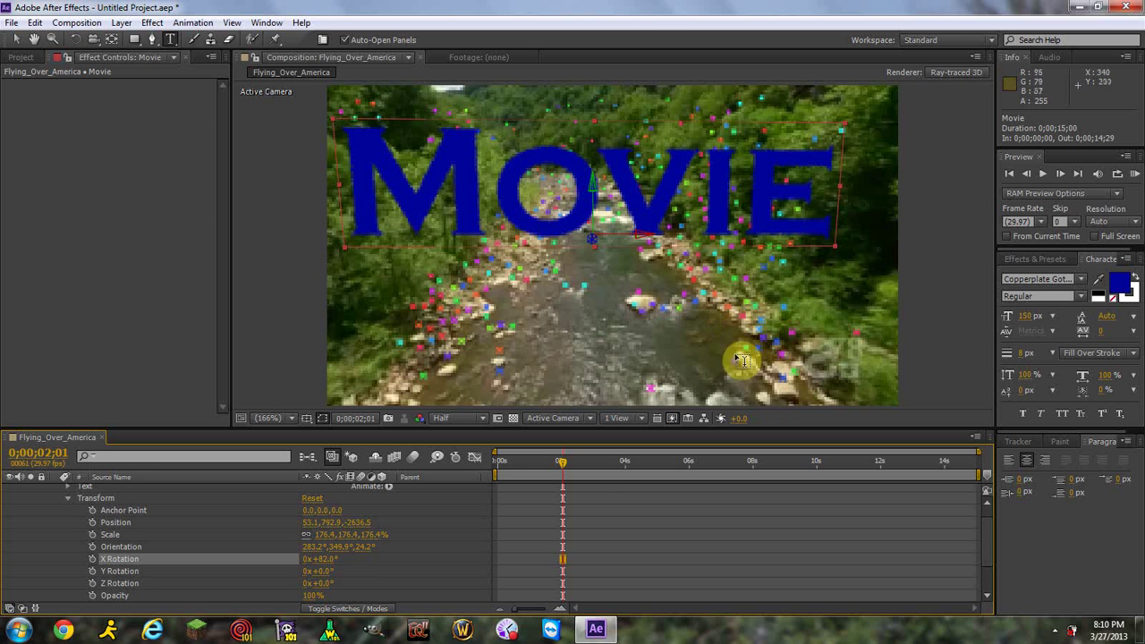
pyautogui.moveTo(564, 466)
pyautogui.mouseDown()
pyautogui.moveTo(644, 463)
pyautogui.moveTo(571, 464)
pyautogui.mouseUp()
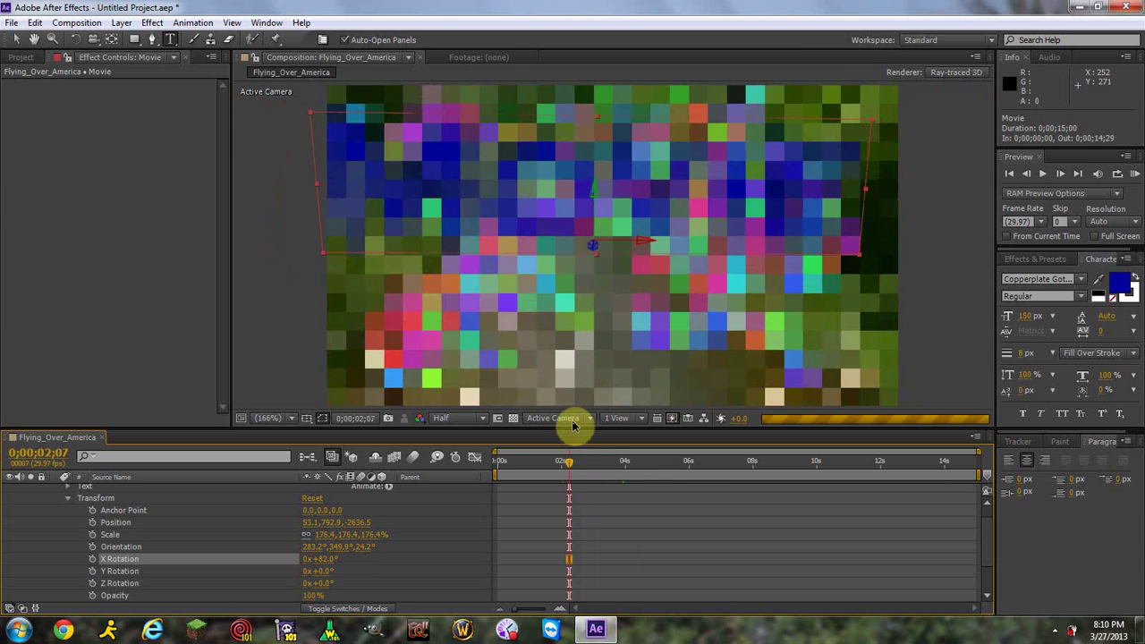
pyautogui.moveTo(565, 467); pyautogui.dragTo(562, 469)
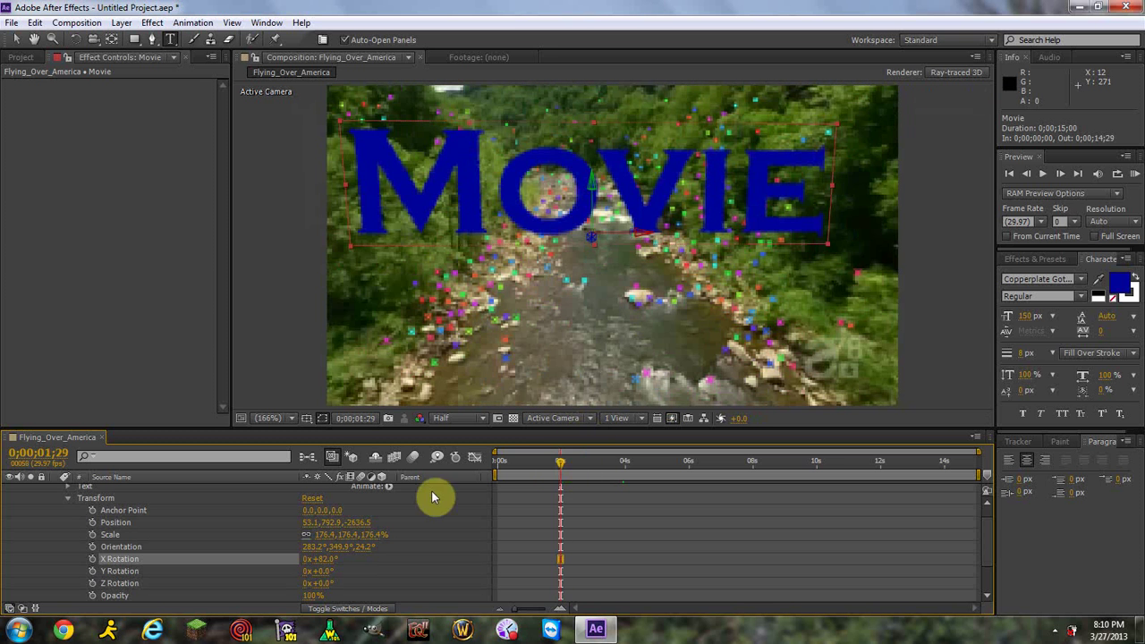
# Step: Try turning the Movie text with Y Rotation values of -59° and -1°, and undo the rotation changes
pyautogui.moveTo(319, 573); pyautogui.dragTo(277, 567)
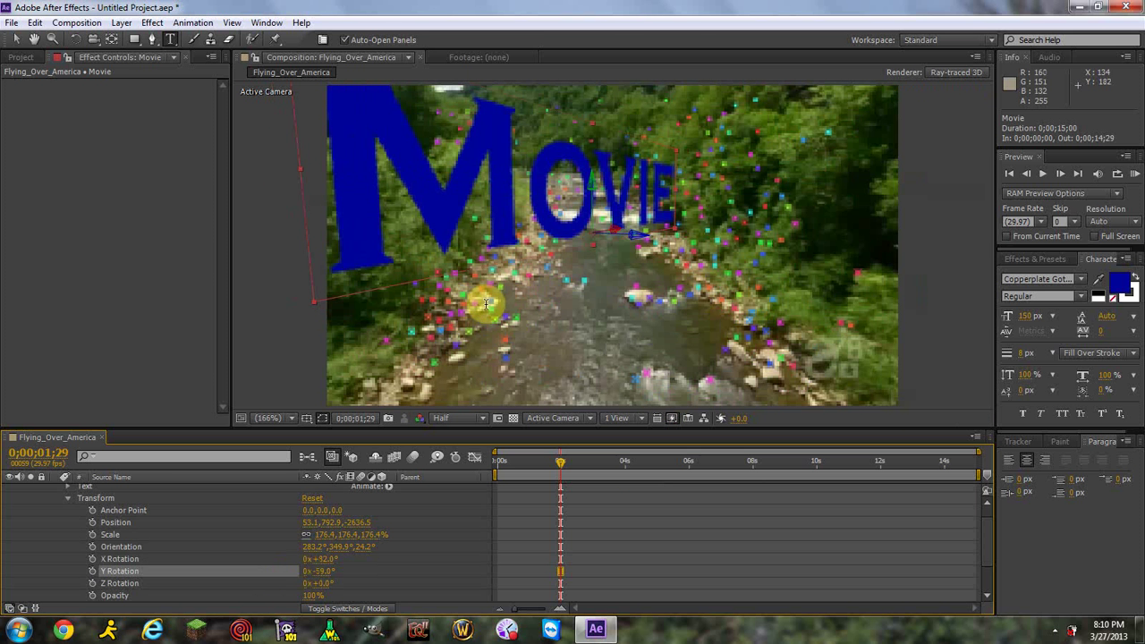
pyautogui.moveTo(322, 569); pyautogui.dragTo(362, 573)
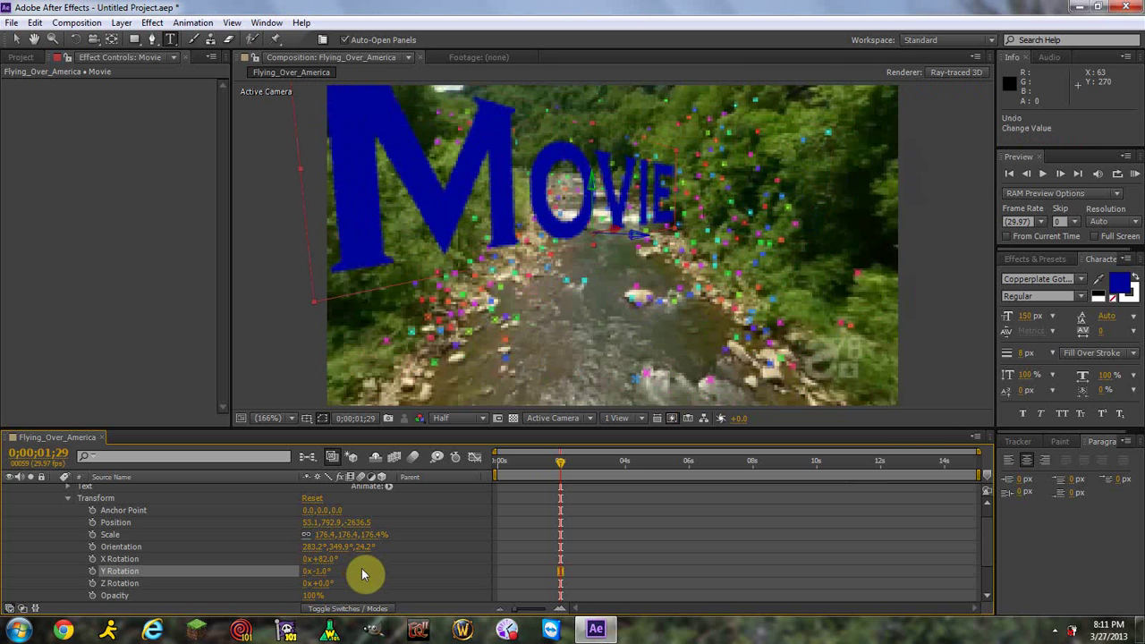
pyautogui.hotkey('ctrl', 'z')
pyautogui.hotkey('ctrl', 'z')
# Step: At 0;00;01;23, change the Movie text's fill colour to white
pyautogui.click(562, 463)
pyautogui.moveTo(562, 463)
pyautogui.mouseDown()
pyautogui.moveTo(586, 465)
pyautogui.moveTo(555, 467)
pyautogui.mouseUp()
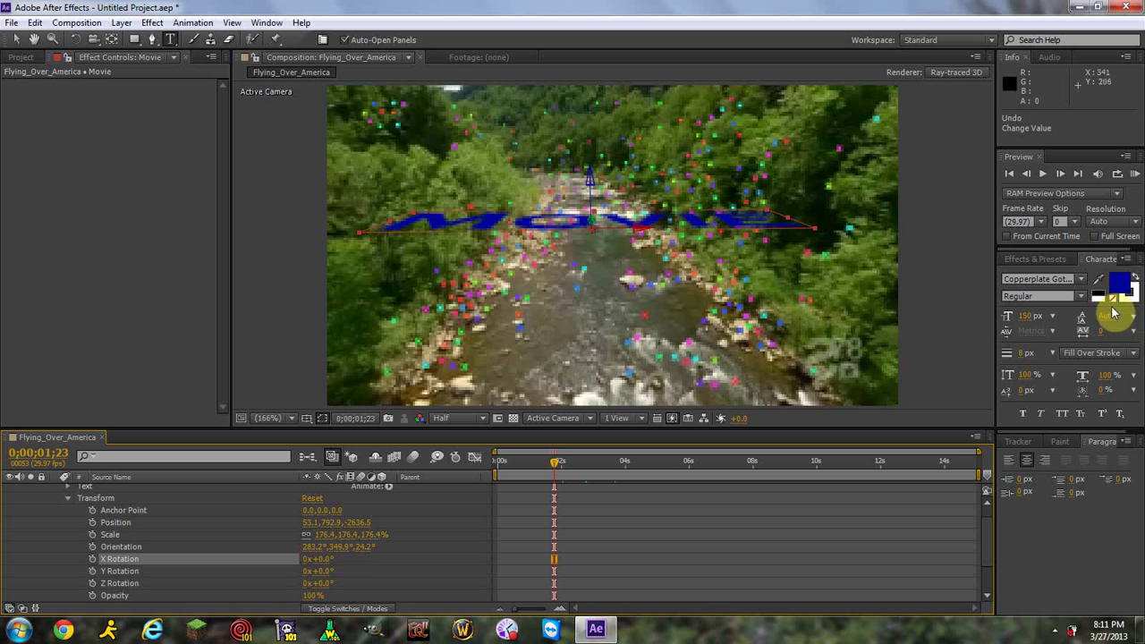
pyautogui.click(666, 217)
pyautogui.click(1119, 285)
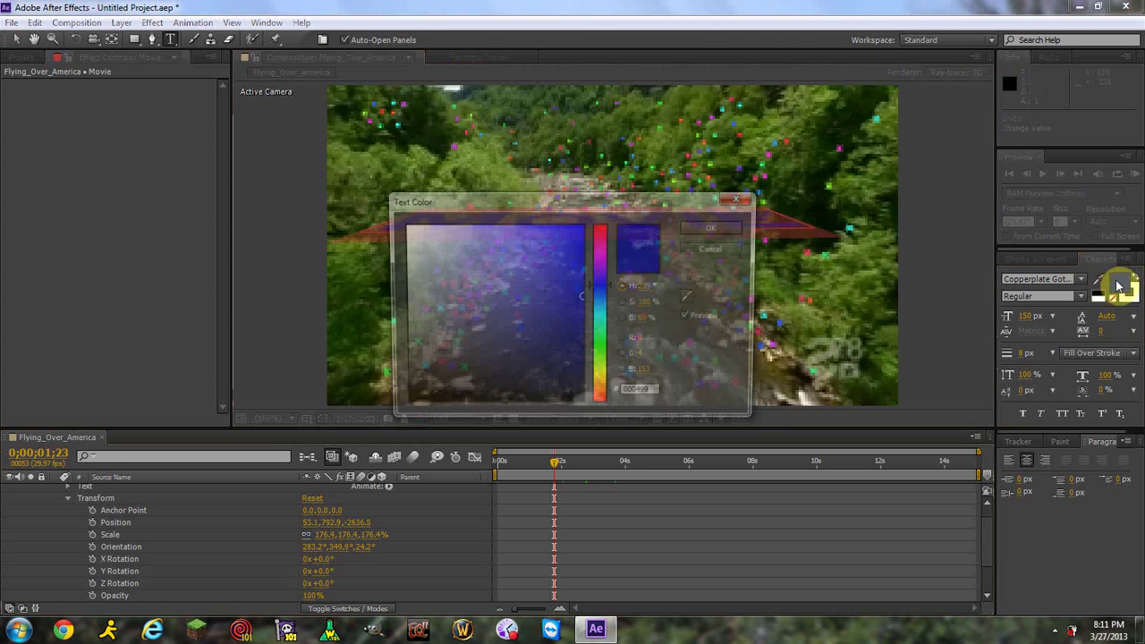
pyautogui.moveTo(552, 320); pyautogui.dragTo(346, 194)
pyautogui.click(713, 224)
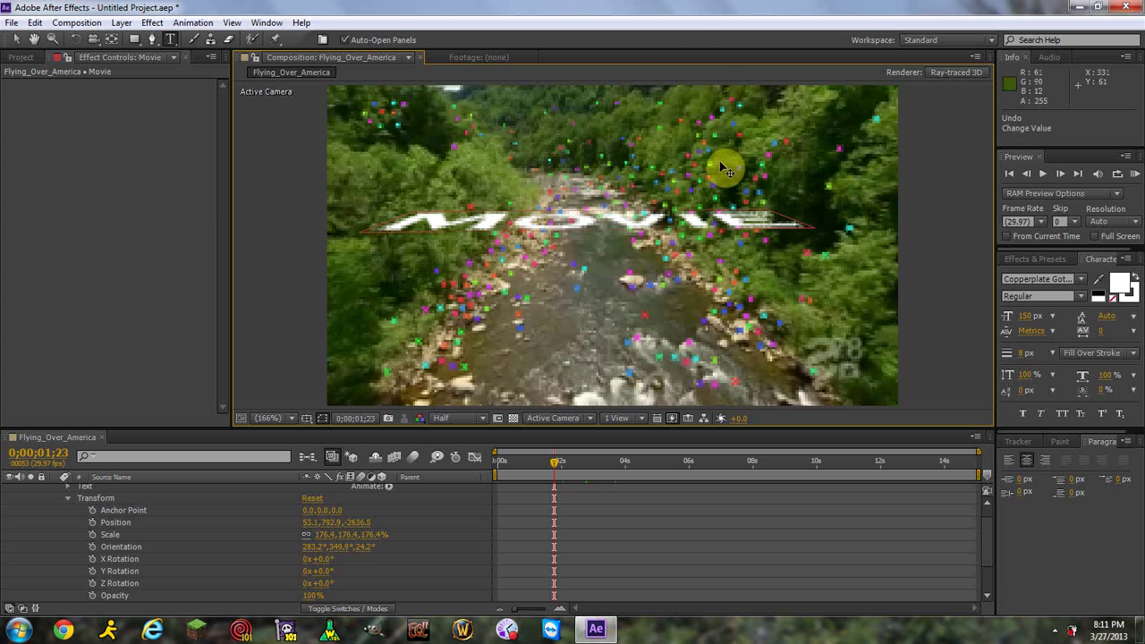
# Step: Collapse the Movie layer's properties and scrub through the clip to 0;00;05;07
pyautogui.scroll(1, 122, 538)
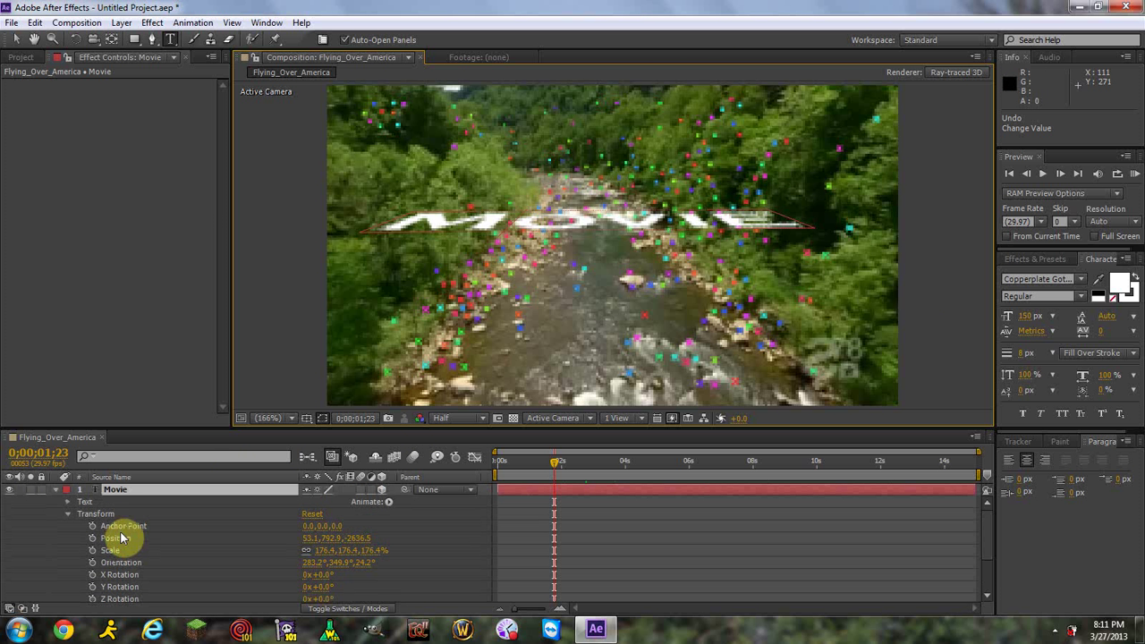
pyautogui.click(57, 492)
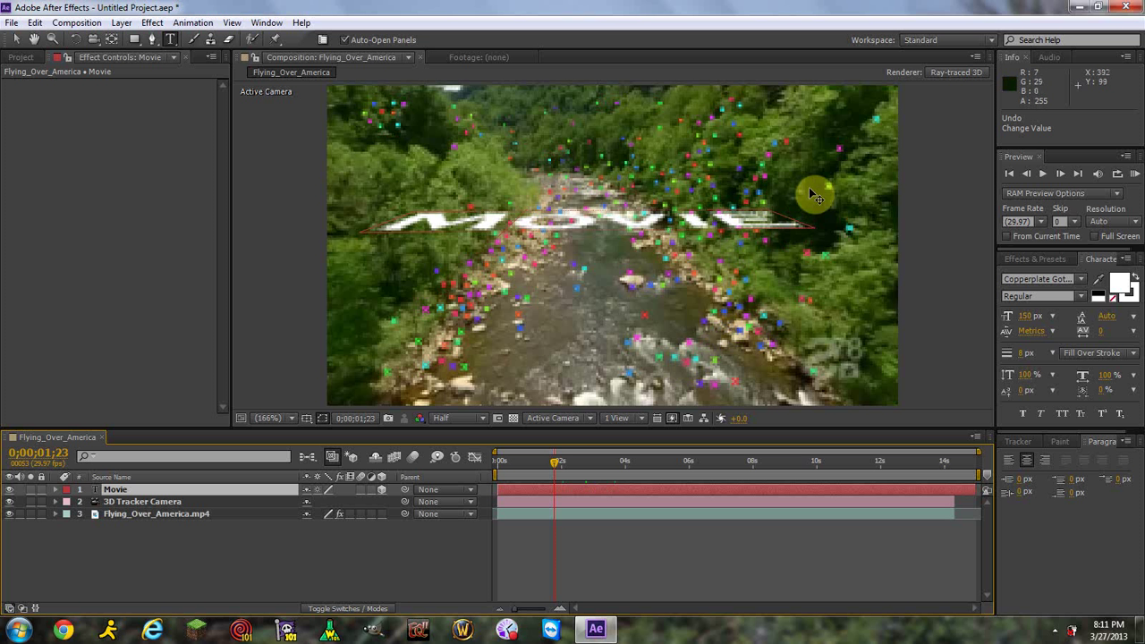
pyautogui.moveTo(554, 464); pyautogui.dragTo(545, 465)
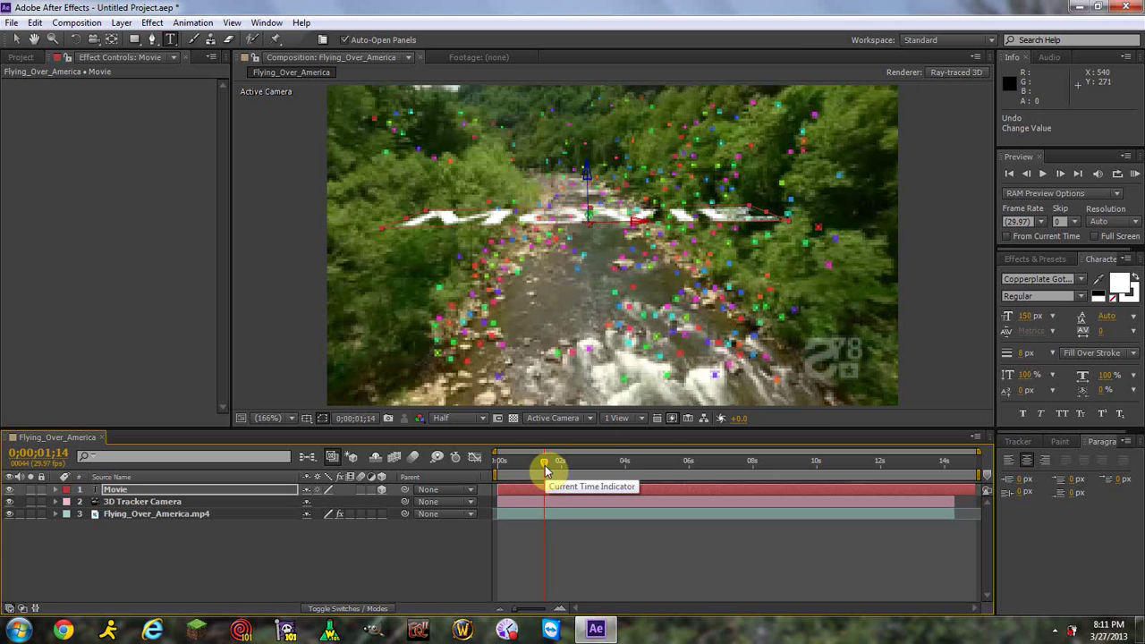
pyautogui.moveTo(548, 472); pyautogui.dragTo(555, 465)
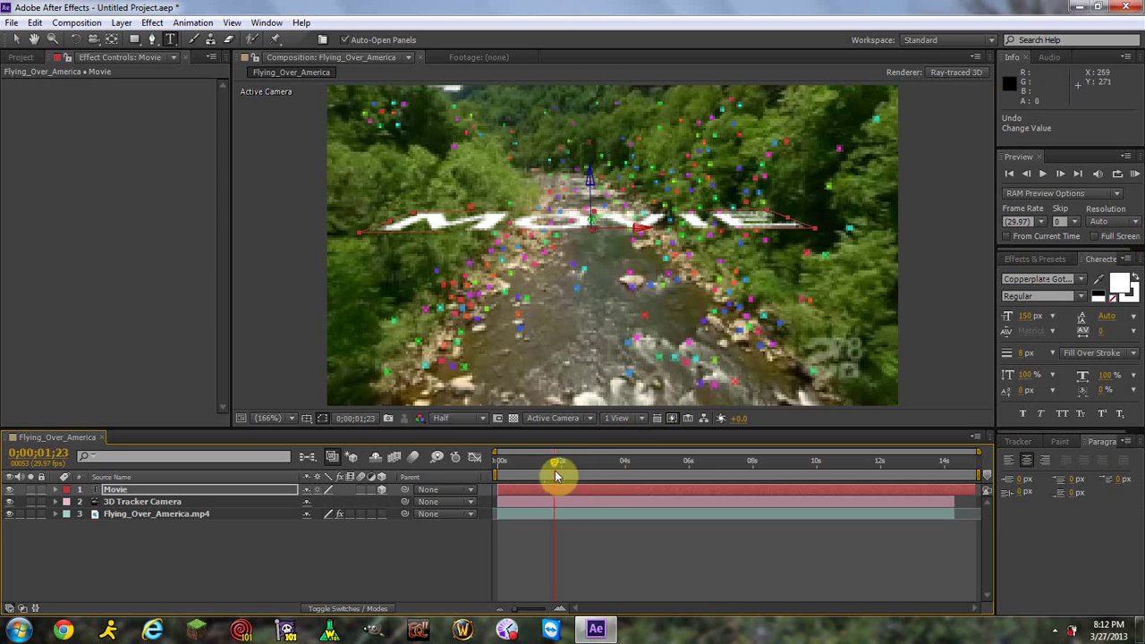
pyautogui.moveTo(554, 466); pyautogui.dragTo(663, 451)
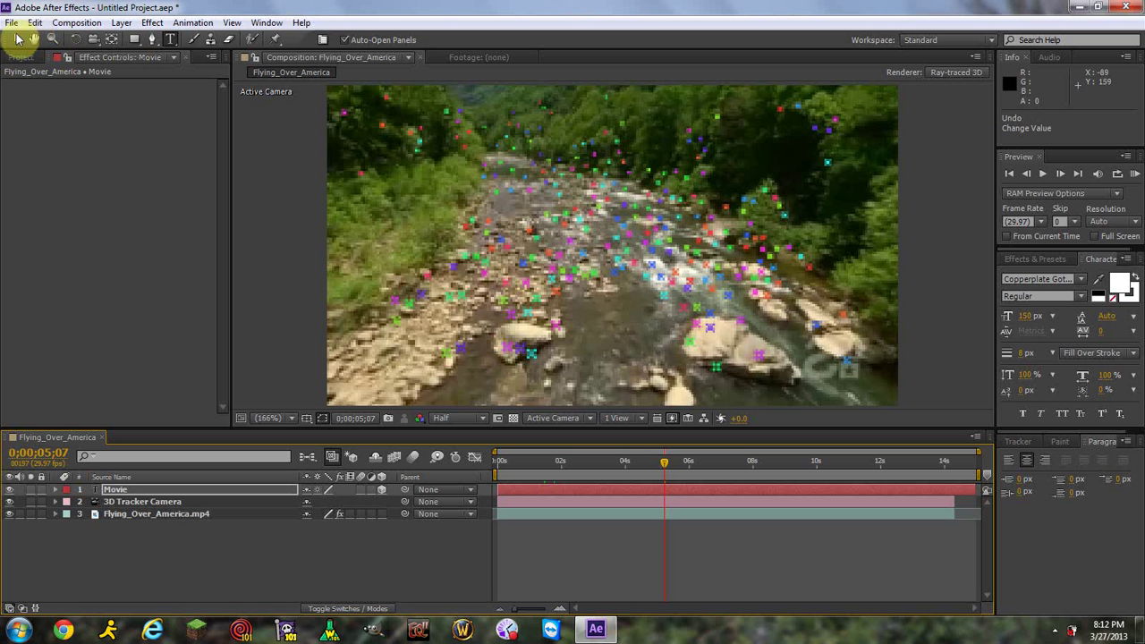
# Step: Switch to the Selection tool and show the 3D Camera Tracker settings of the Flying_Over_America.mp4 layer
pyautogui.click(17, 42)
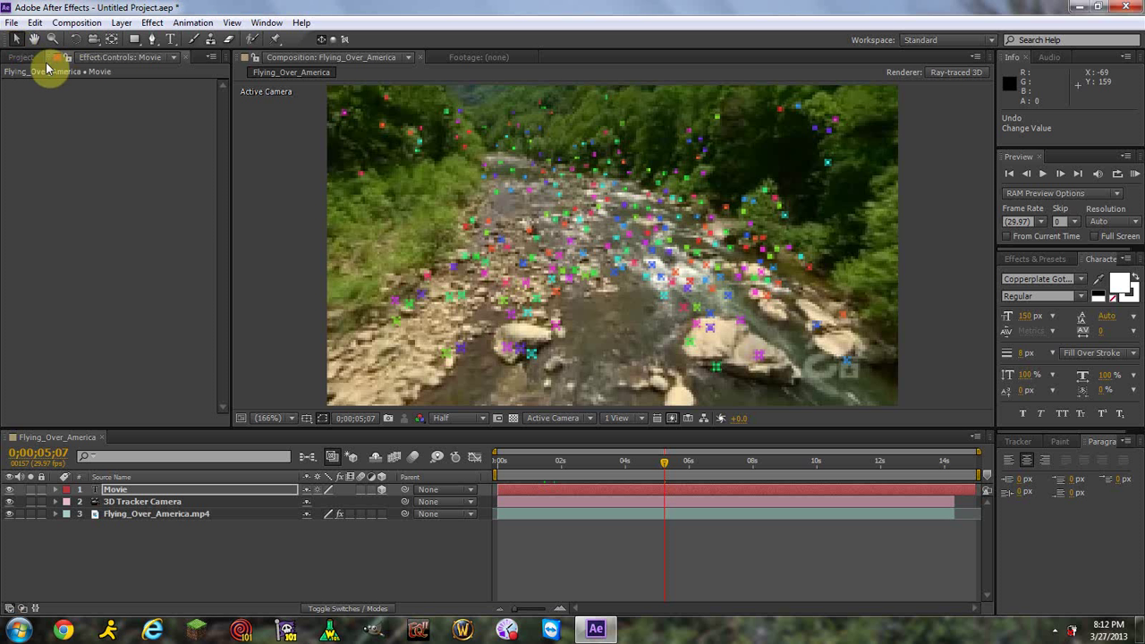
pyautogui.click(22, 58)
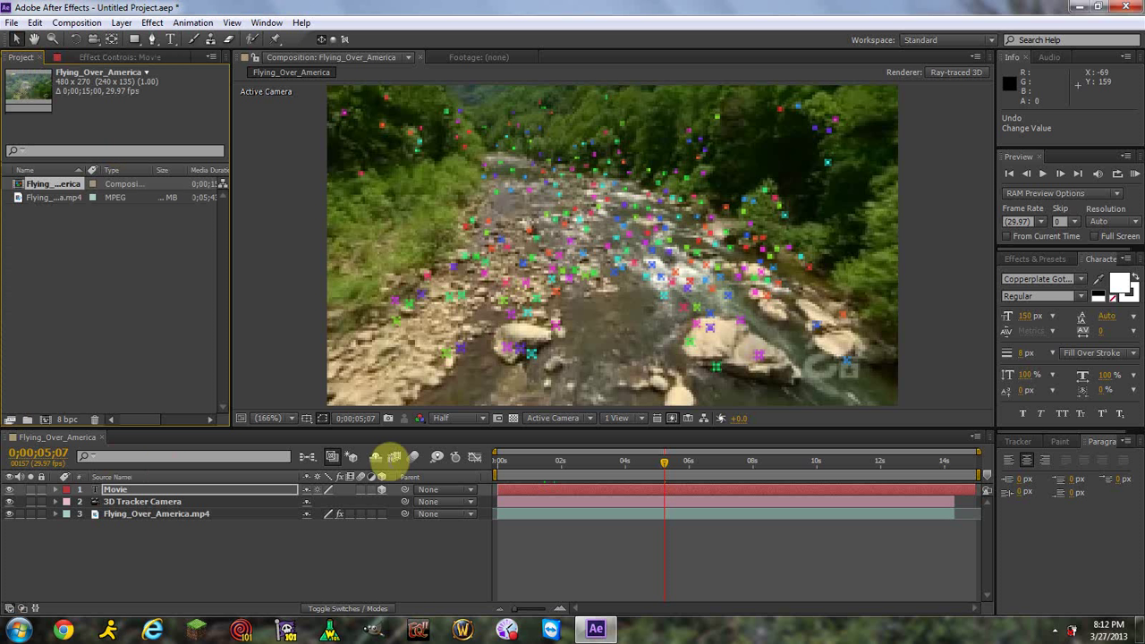
pyautogui.click(557, 517)
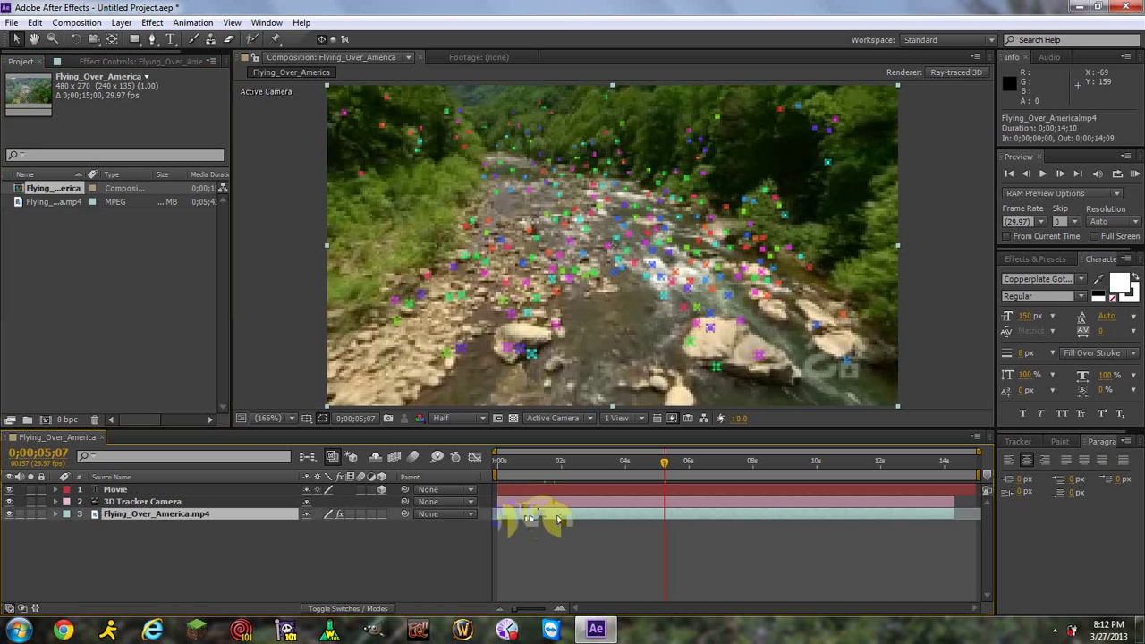
pyautogui.click(105, 62)
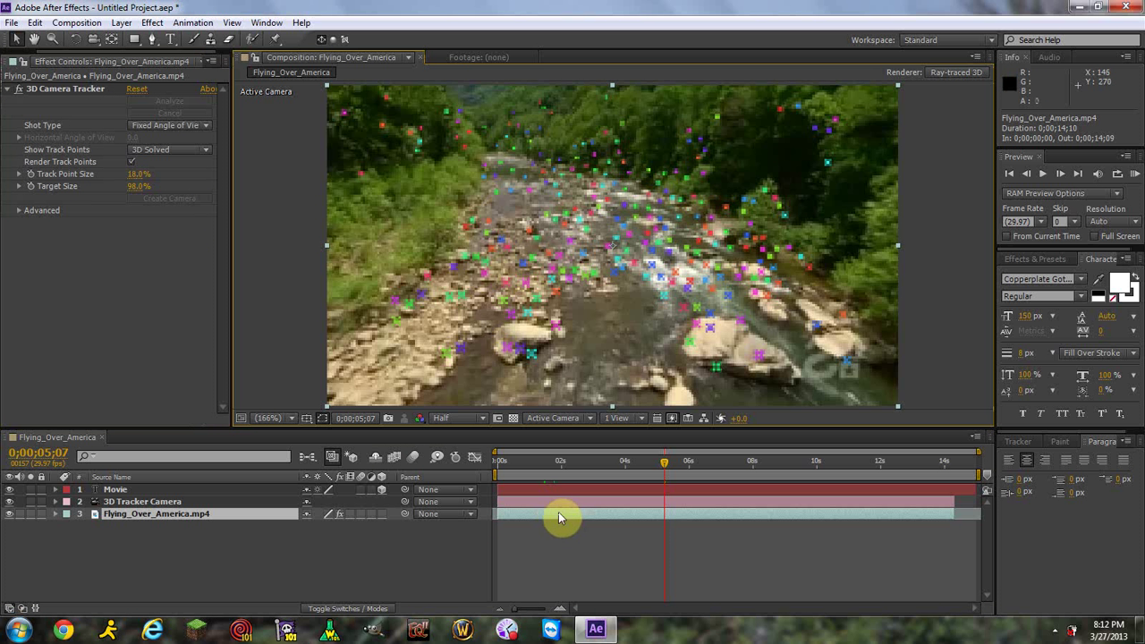
pyautogui.moveTo(499, 262); pyautogui.dragTo(495, 294)
pyautogui.hotkey('ctrl', 'z')
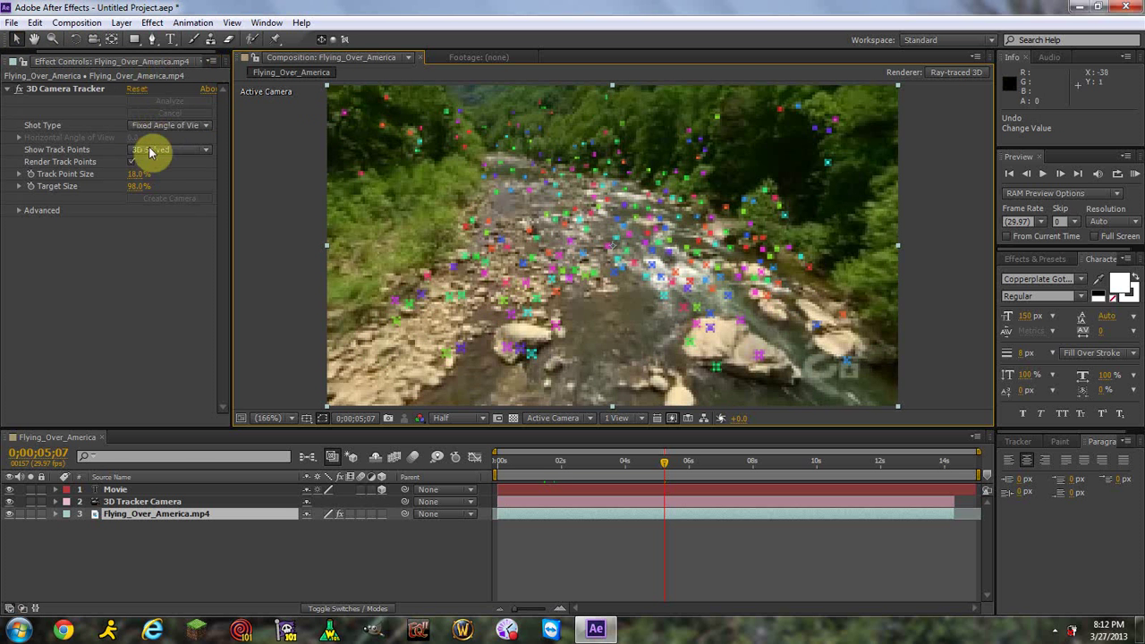
# Step: Turn Render Track Points off and back on to compare how the track points display
pyautogui.click(131, 162)
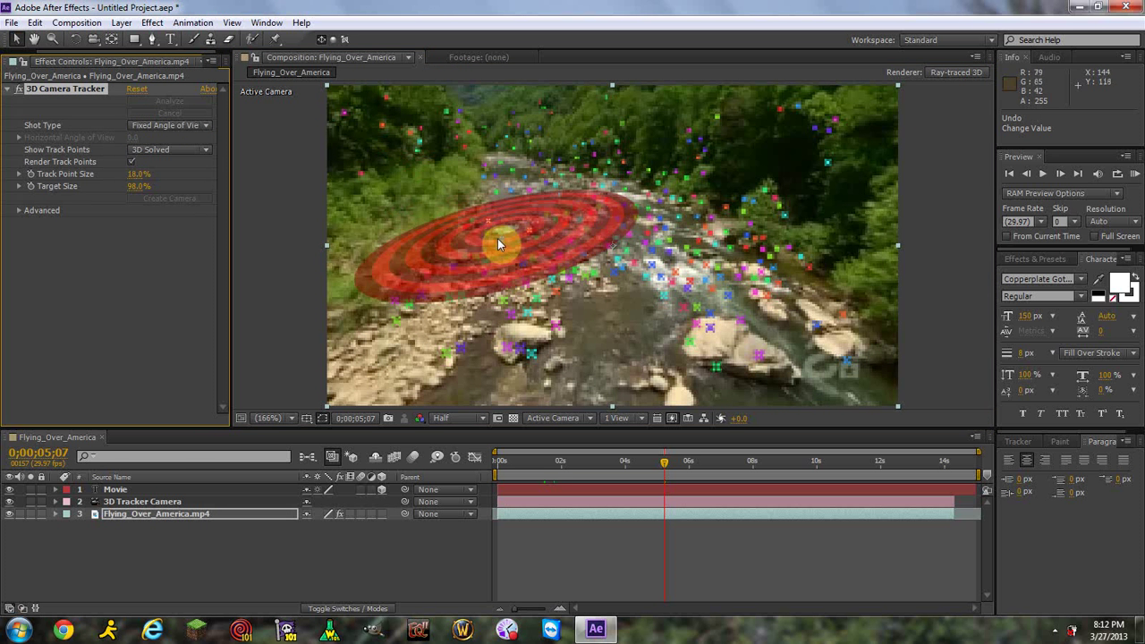
pyautogui.click(134, 163)
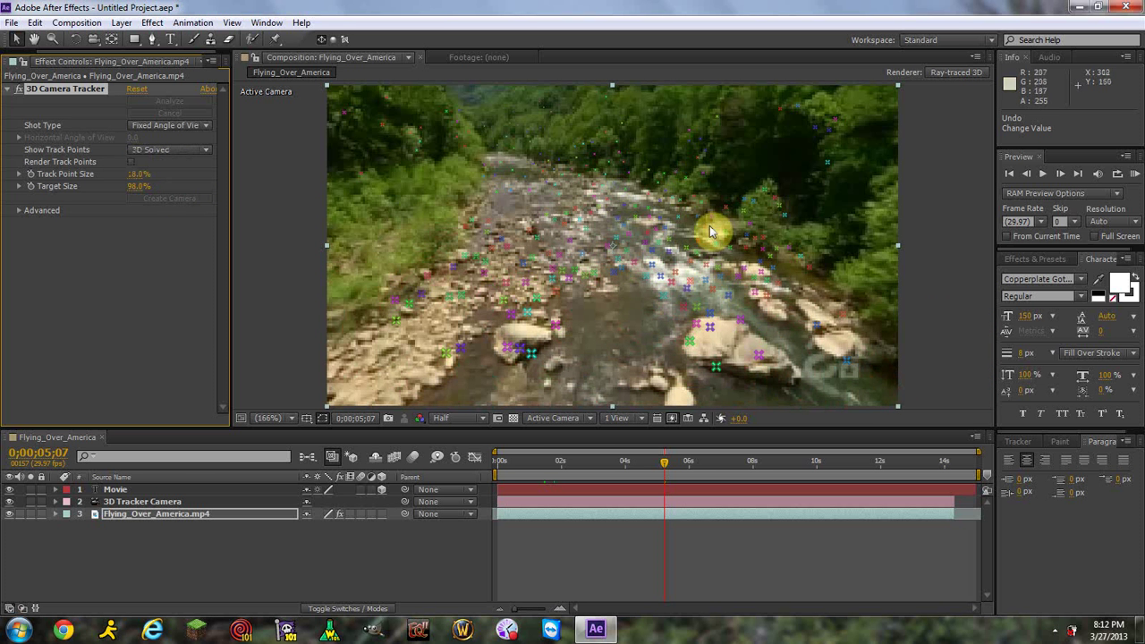
pyautogui.click(735, 279)
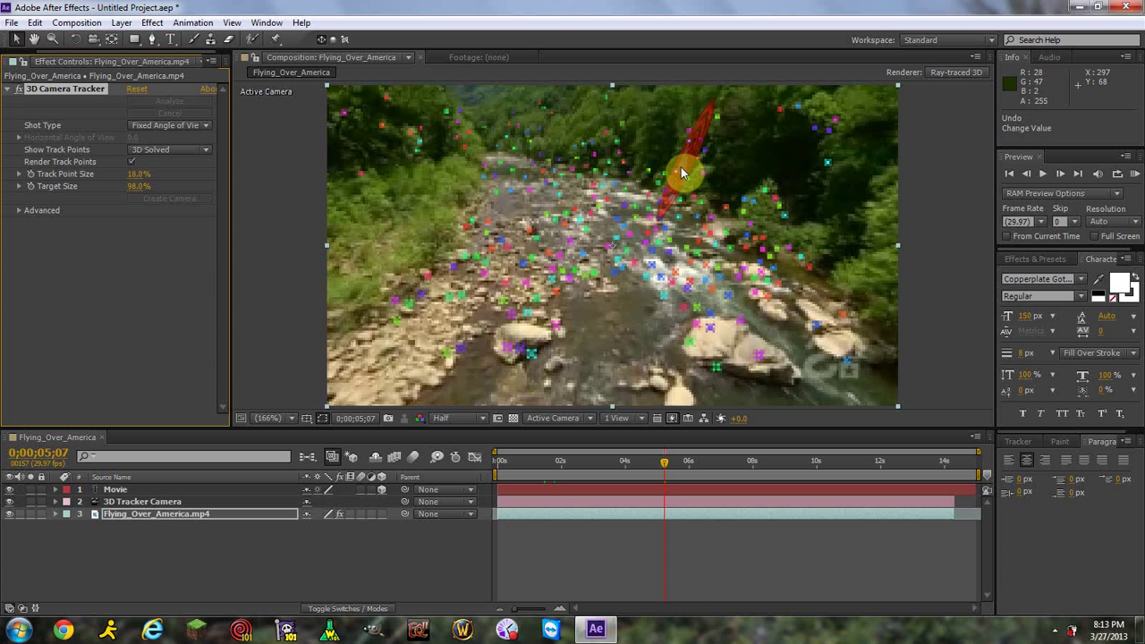
# Step: Create text from track points in the trees along the river's right bank and replace its wording with "Trees"
pyautogui.rightClick(681, 168)
pyautogui.click(712, 175)
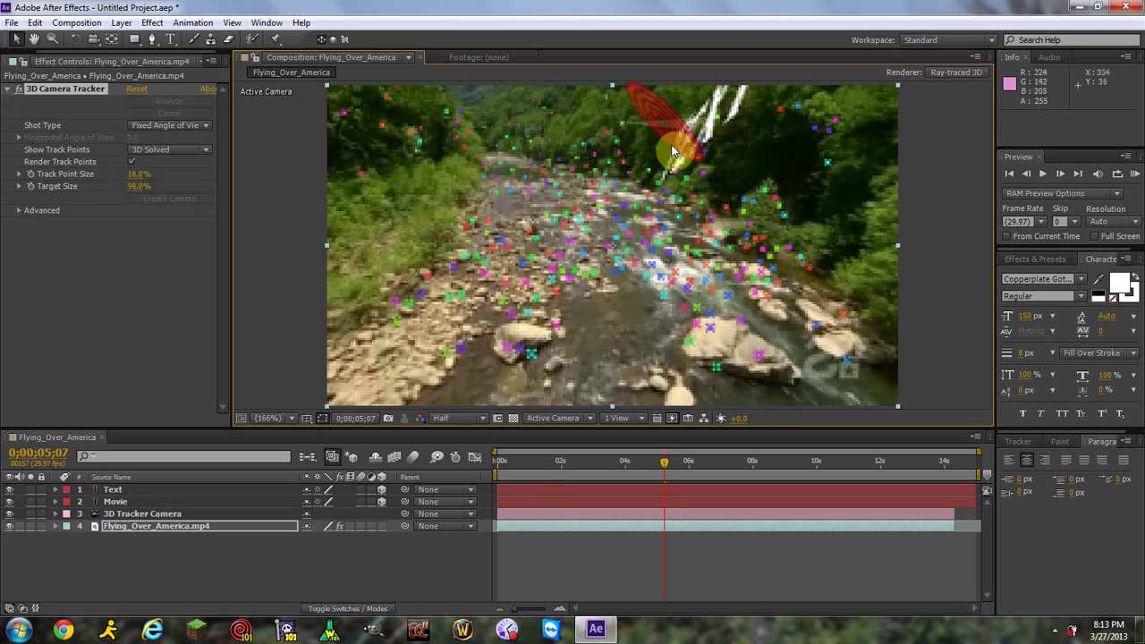
pyautogui.click(525, 494)
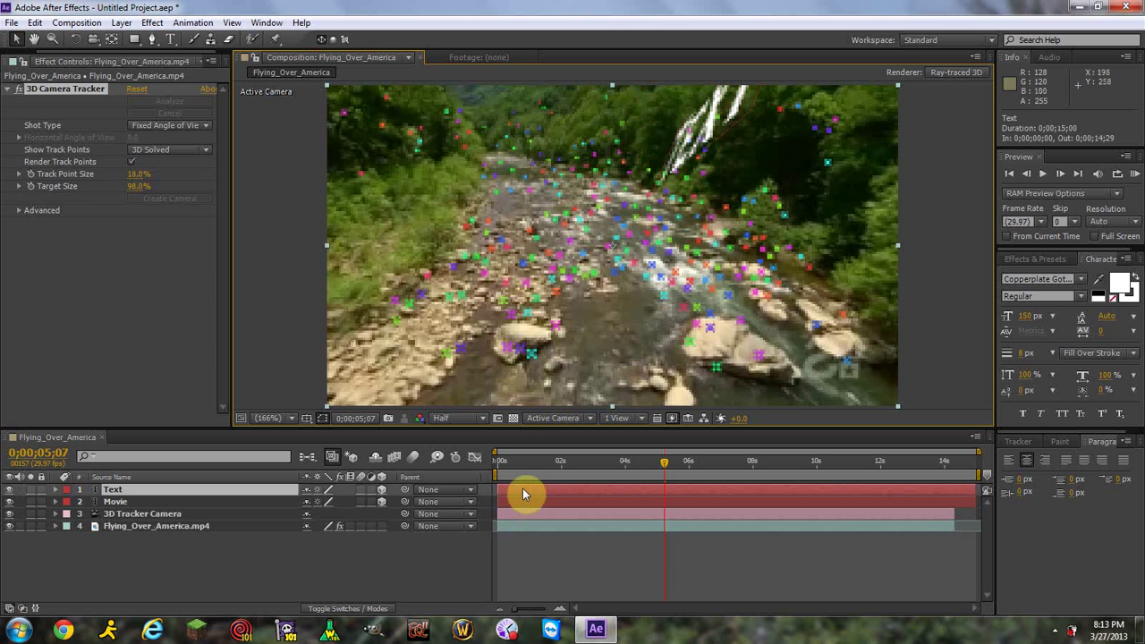
pyautogui.moveTo(659, 173); pyautogui.dragTo(698, 130)
pyautogui.doubleClick(698, 126)
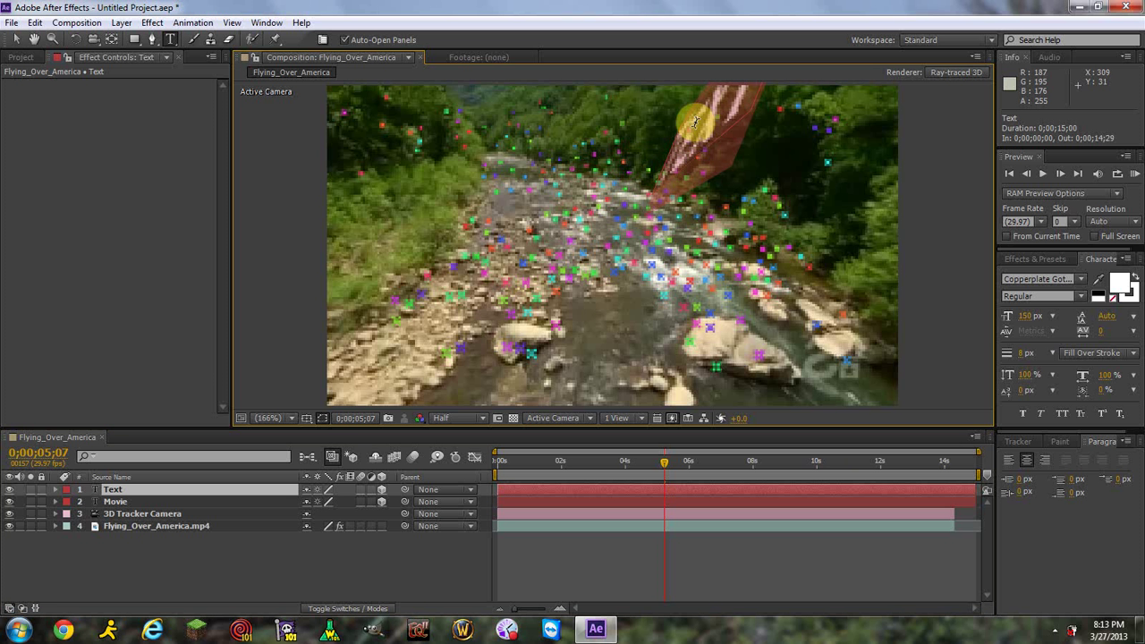
pyautogui.click(697, 128)
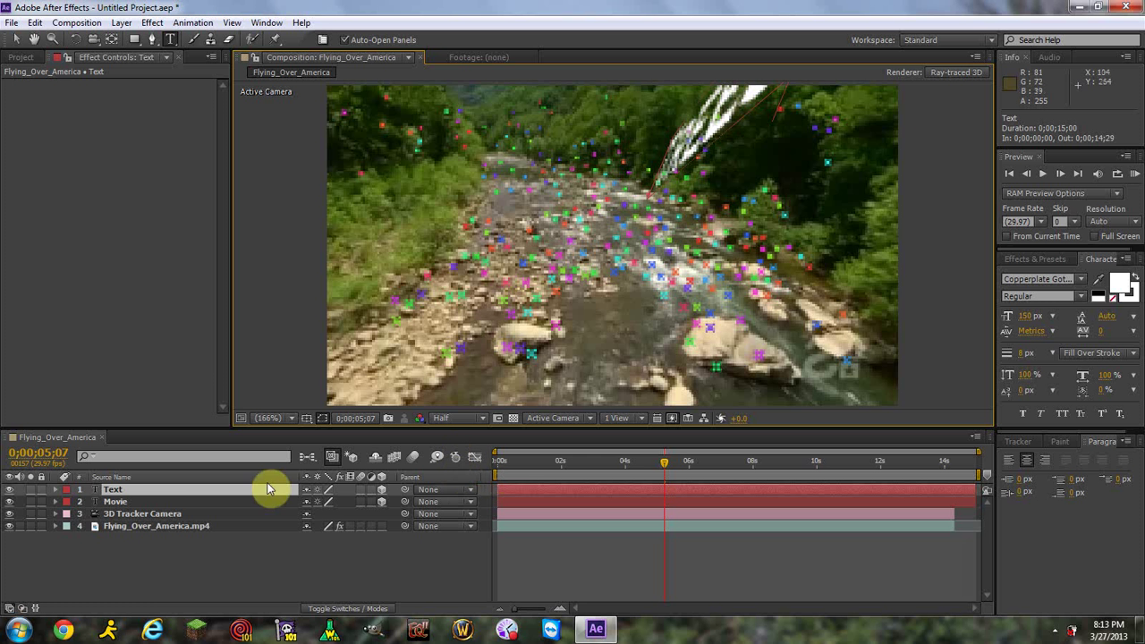
# Step: Rotate the Trees text to X -12°, Y -16° and Z +13°, and move it to position 500.1, 649.0, -1736.4
pyautogui.click(56, 490)
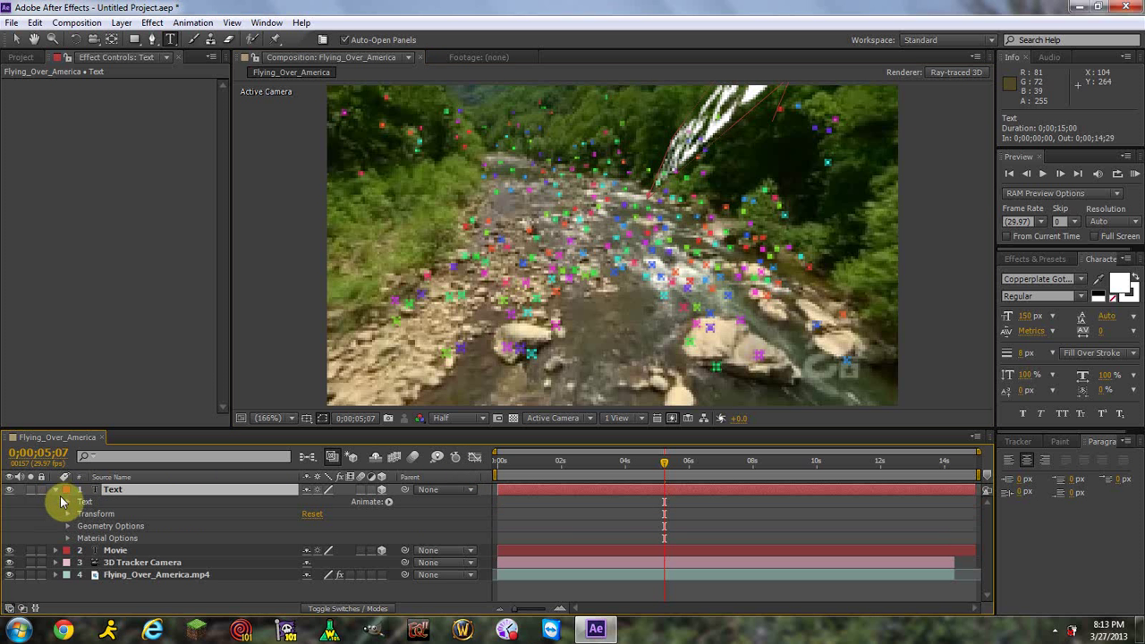
pyautogui.click(81, 516)
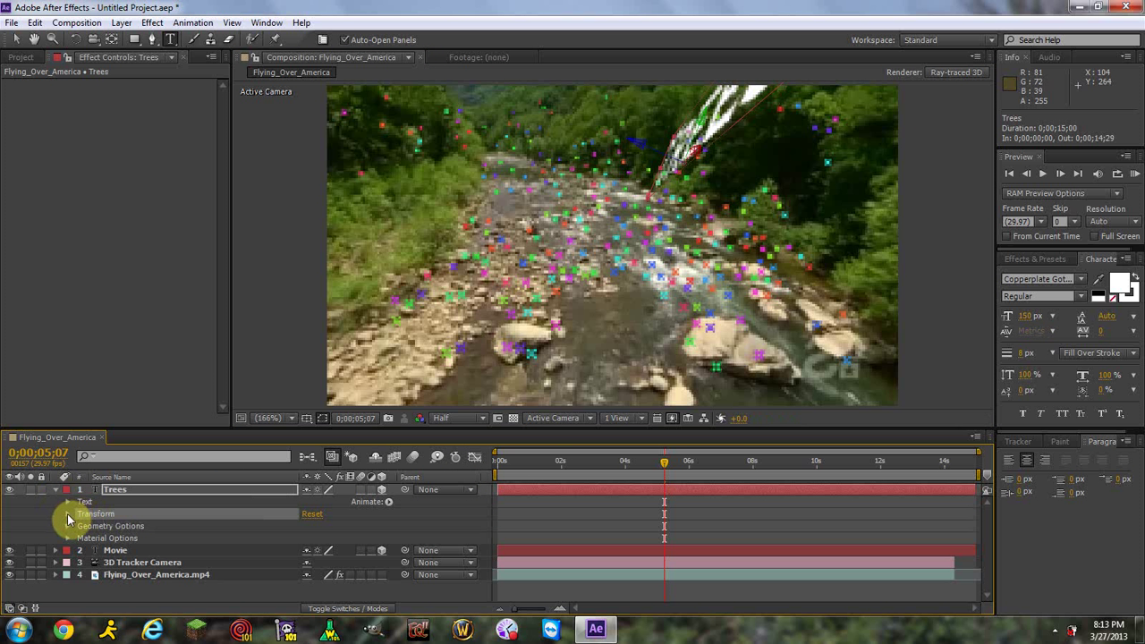
pyautogui.click(69, 515)
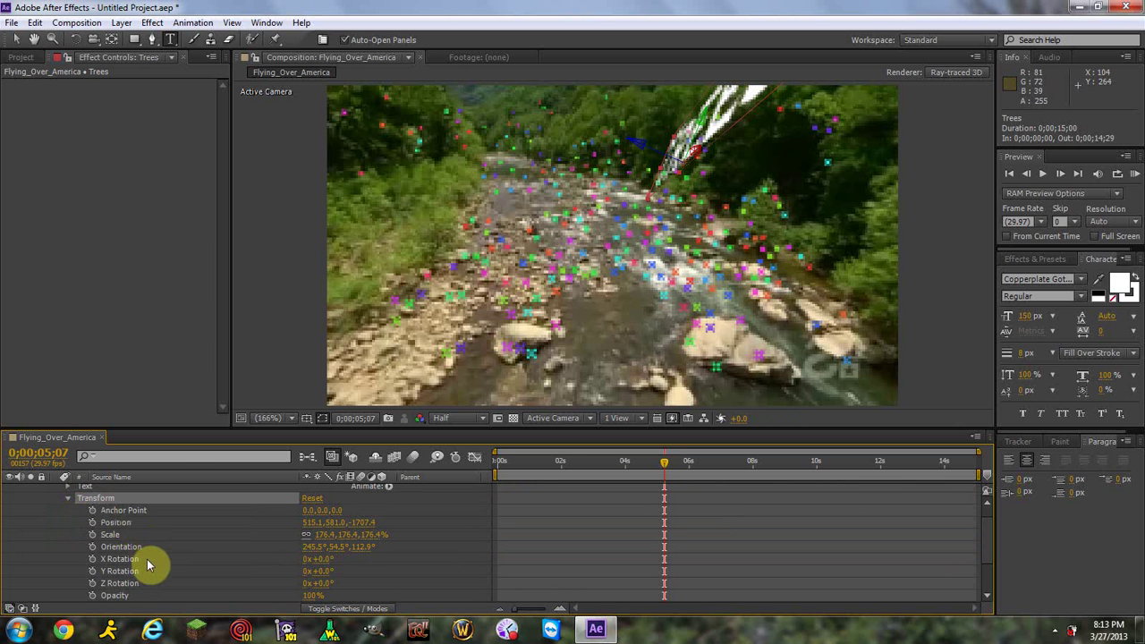
pyautogui.moveTo(322, 570)
pyautogui.mouseDown()
pyautogui.moveTo(307, 564)
pyautogui.moveTo(314, 575)
pyautogui.moveTo(307, 557)
pyautogui.moveTo(340, 558)
pyautogui.moveTo(307, 558)
pyautogui.moveTo(343, 584)
pyautogui.moveTo(333, 587)
pyautogui.mouseUp()
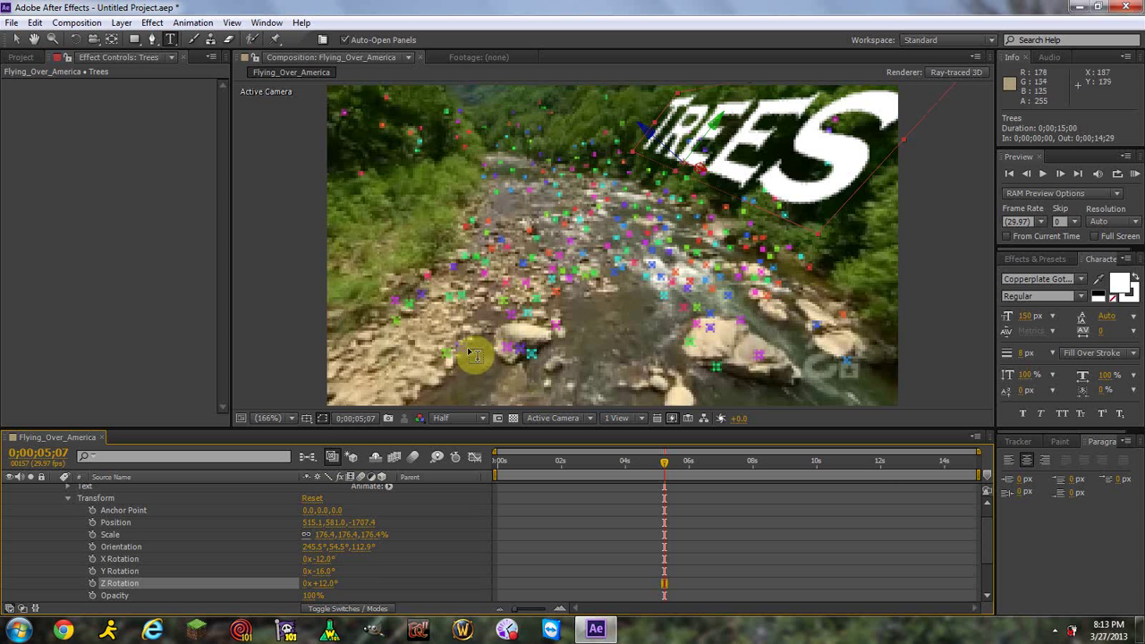
pyautogui.moveTo(338, 573); pyautogui.dragTo(284, 529)
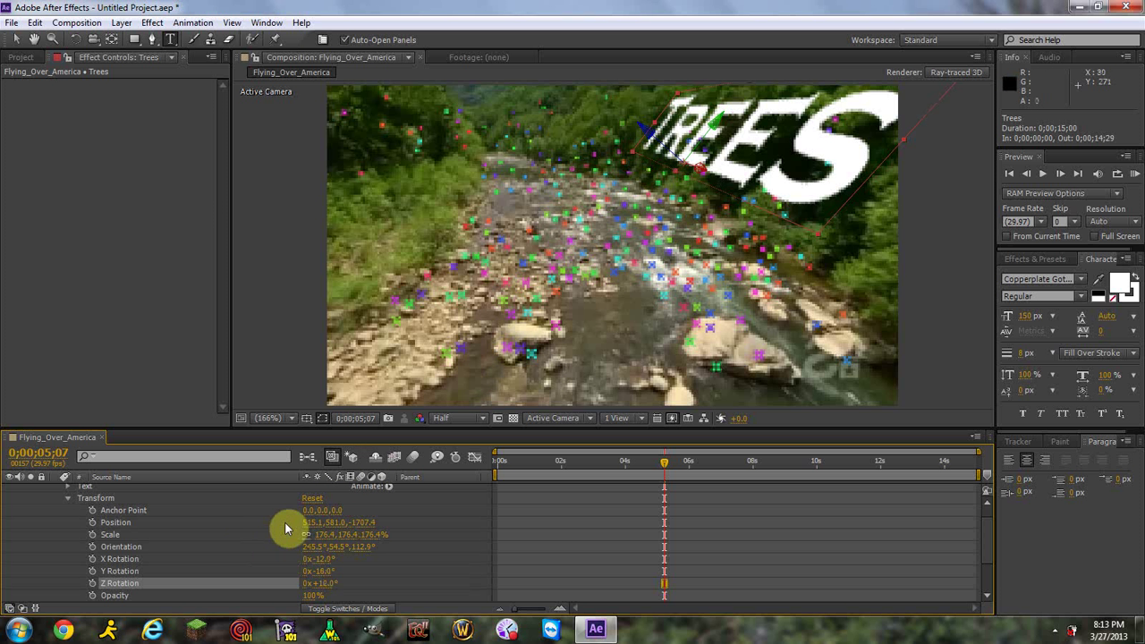
pyautogui.moveTo(199, 537); pyautogui.dragTo(338, 592)
pyautogui.moveTo(433, 476); pyautogui.dragTo(680, 179)
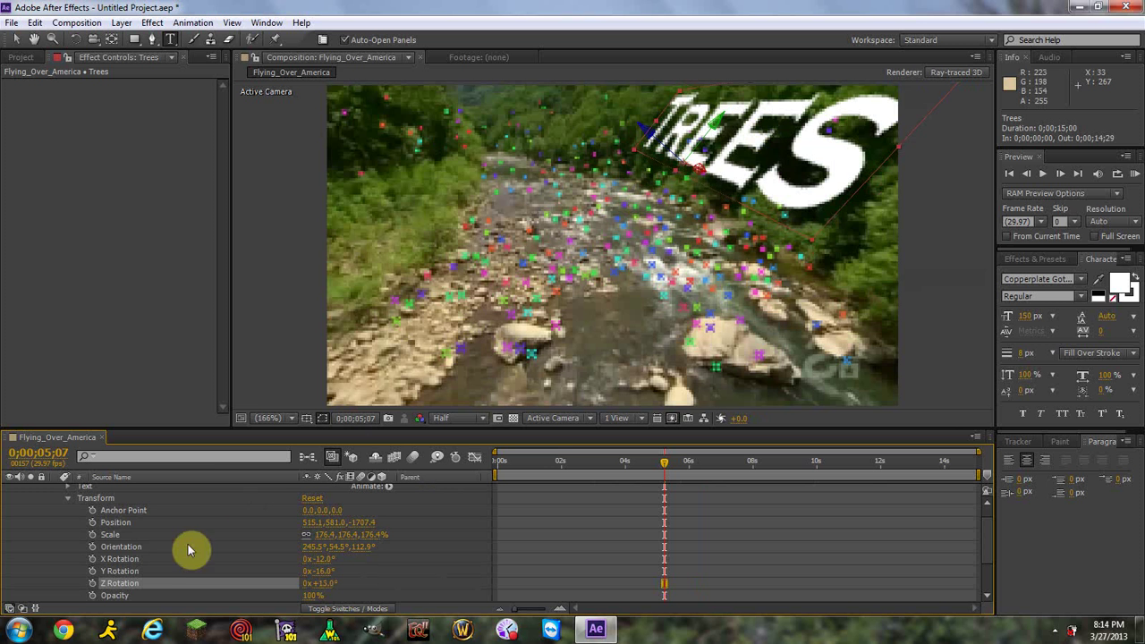
pyautogui.moveTo(362, 526)
pyautogui.mouseDown()
pyautogui.moveTo(254, 532)
pyautogui.moveTo(380, 528)
pyautogui.mouseUp()
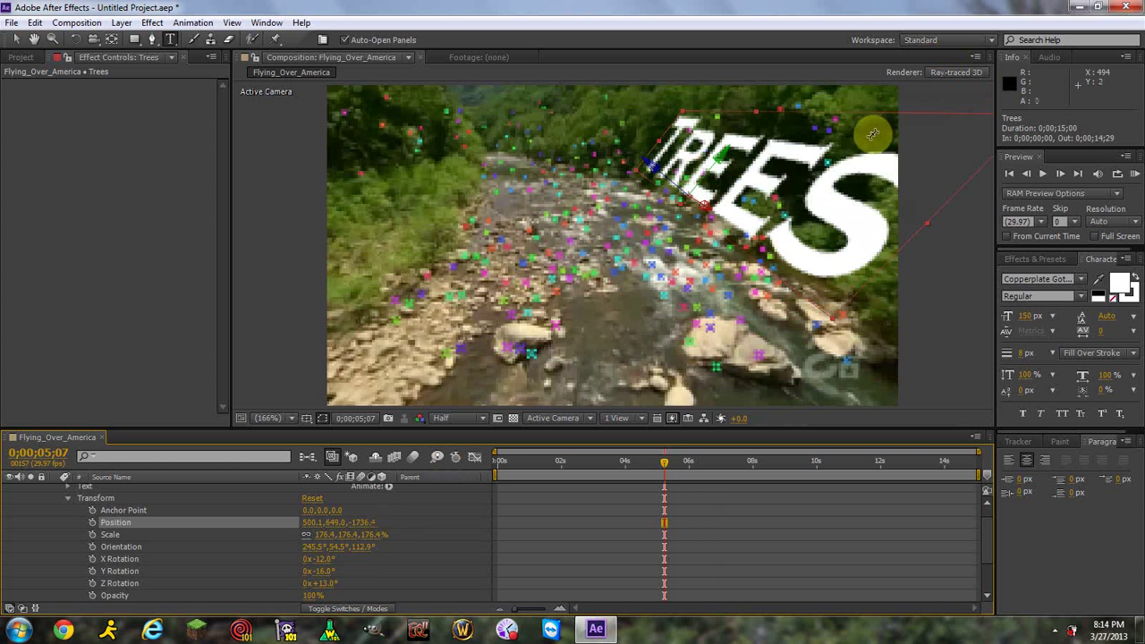
# Step: Return to the first frame of the composition and collapse the Trees layer's properties
pyautogui.moveTo(667, 466); pyautogui.dragTo(414, 468)
pyautogui.scroll(1, 439, 523)
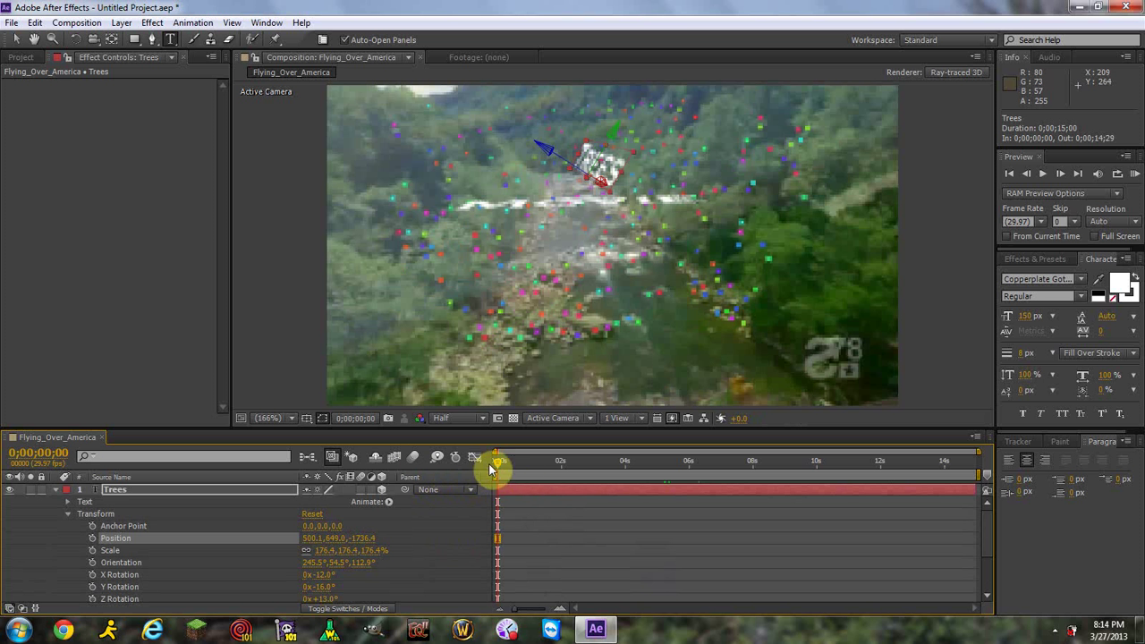
pyautogui.click(56, 492)
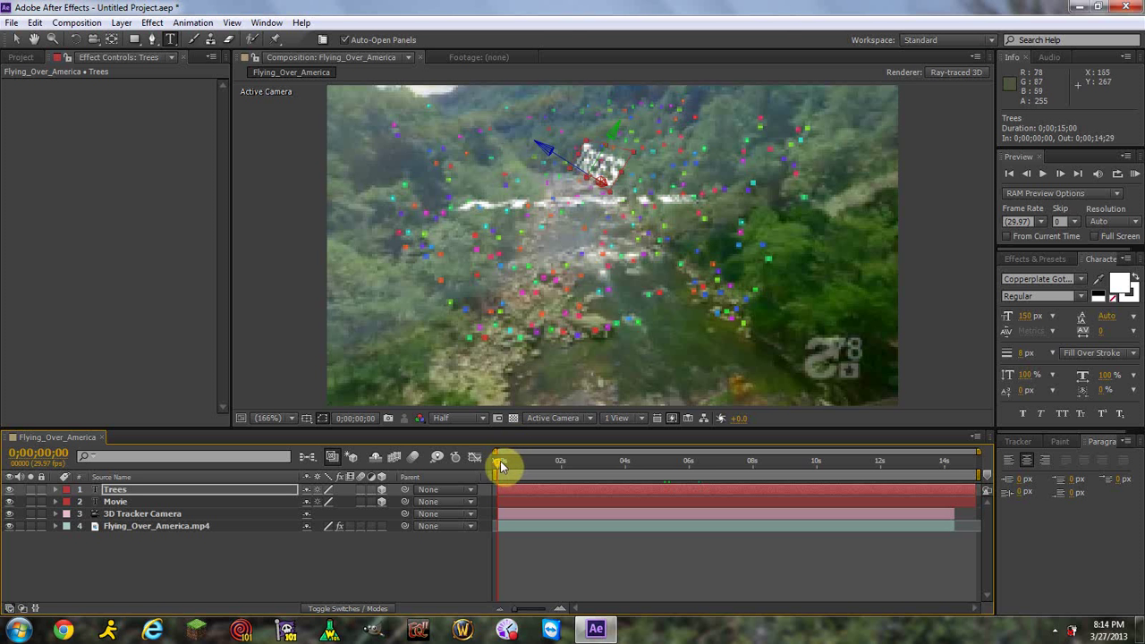
# Step: Start keyframing the Movie text's opacity with a value of 0% at 0;00;01;20
pyautogui.moveTo(498, 465); pyautogui.dragTo(550, 463)
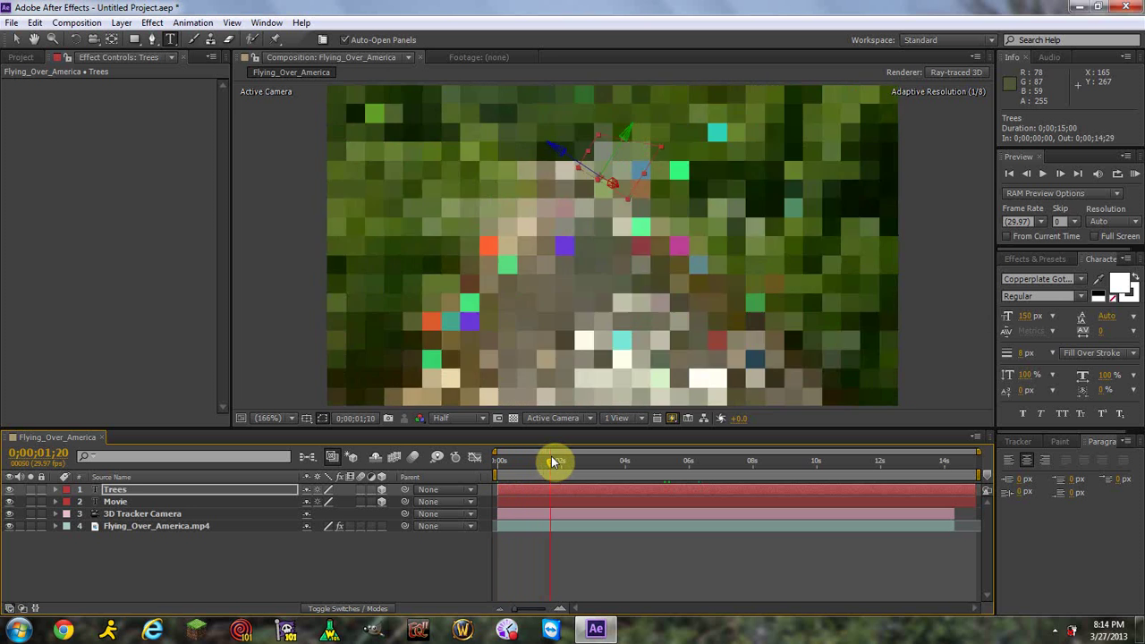
pyautogui.click(538, 506)
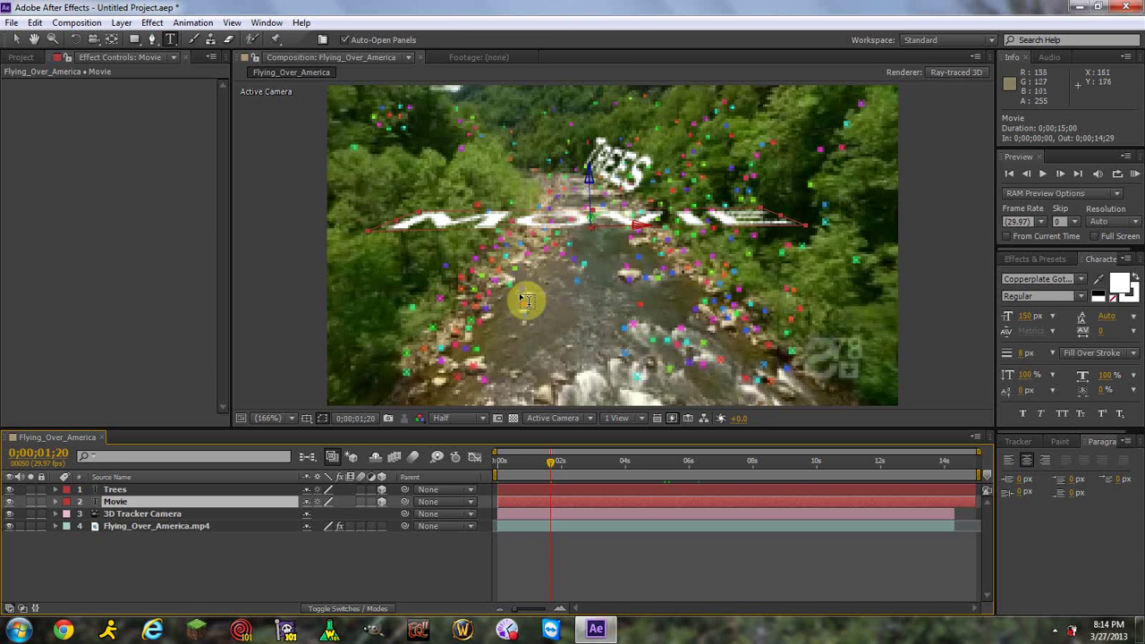
pyautogui.click(58, 501)
pyautogui.scroll(-1, 331, 564)
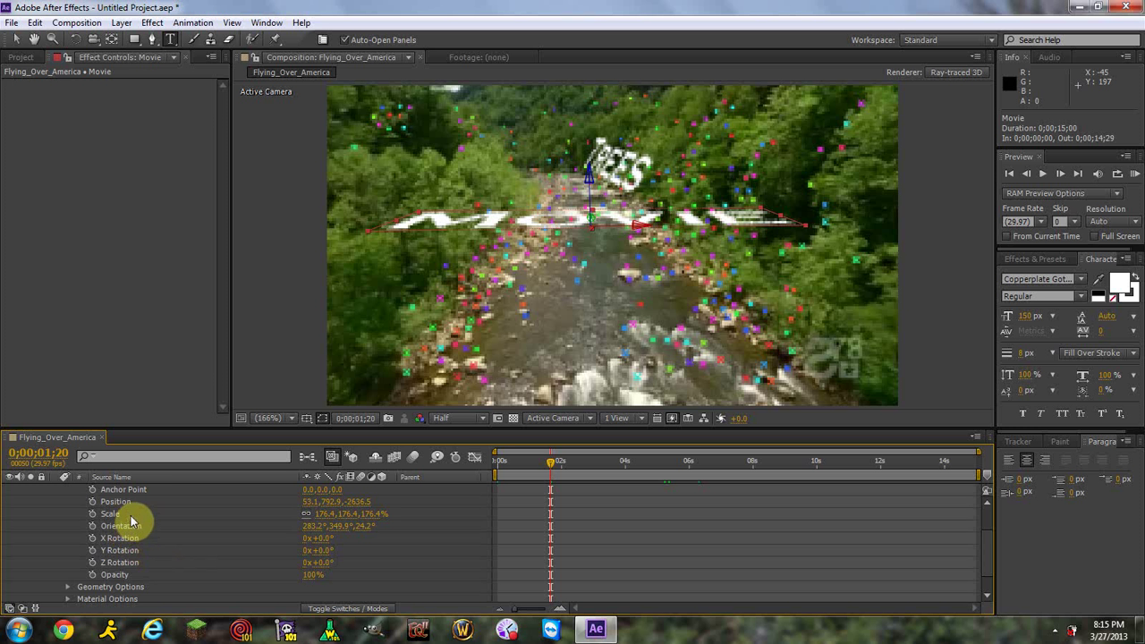
pyautogui.scroll(1, 130, 514)
pyautogui.scroll(-1, 141, 520)
pyautogui.click(117, 574)
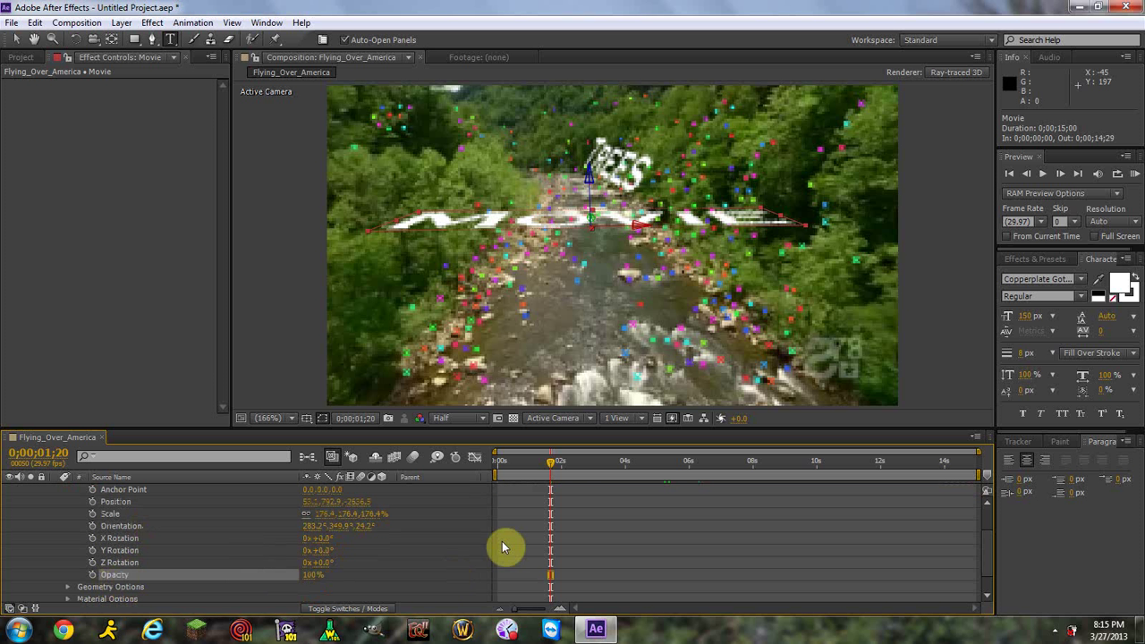
pyautogui.click(93, 576)
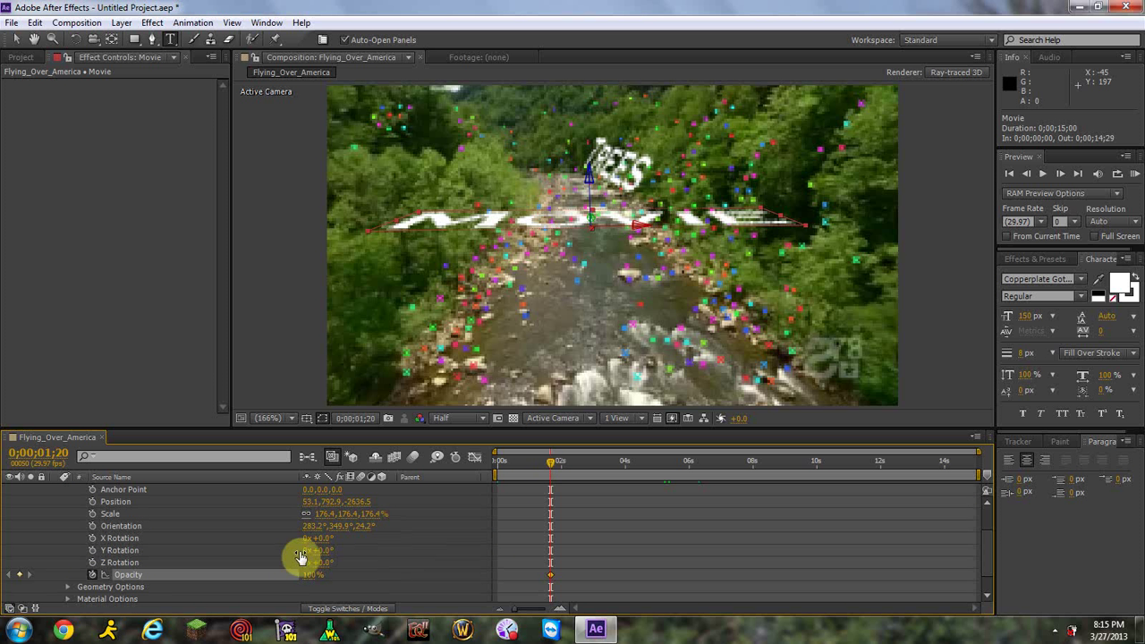
pyautogui.moveTo(311, 582); pyautogui.dragTo(10, 581)
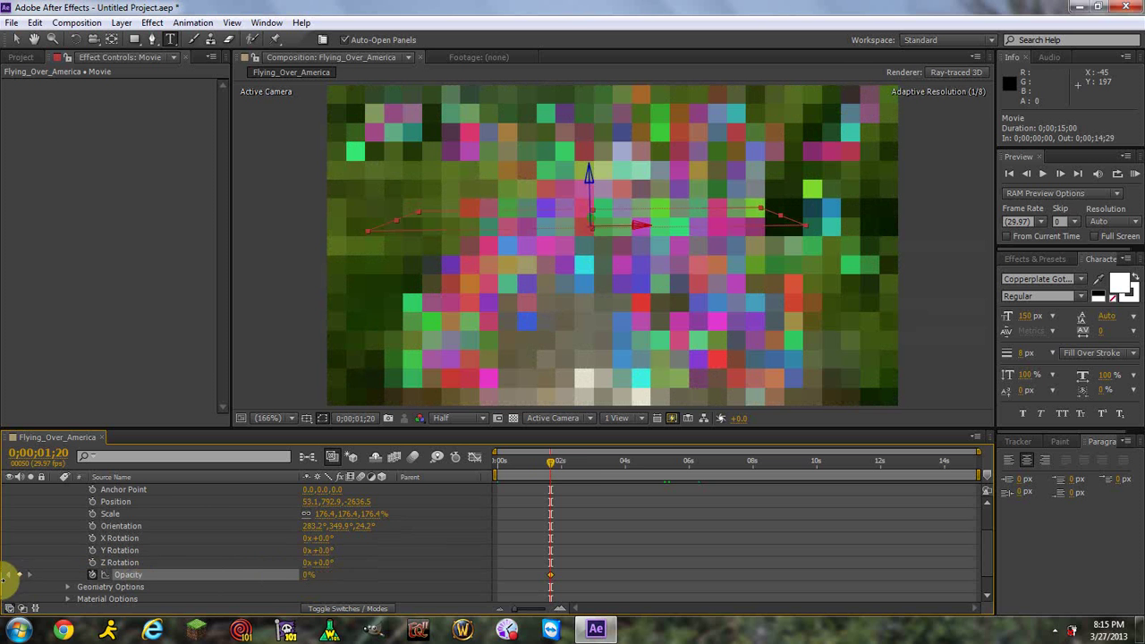
# Step: Add a 100% opacity keyframe to the Movie text at 0;00;01;22 and collapse its properties
pyautogui.click(554, 465)
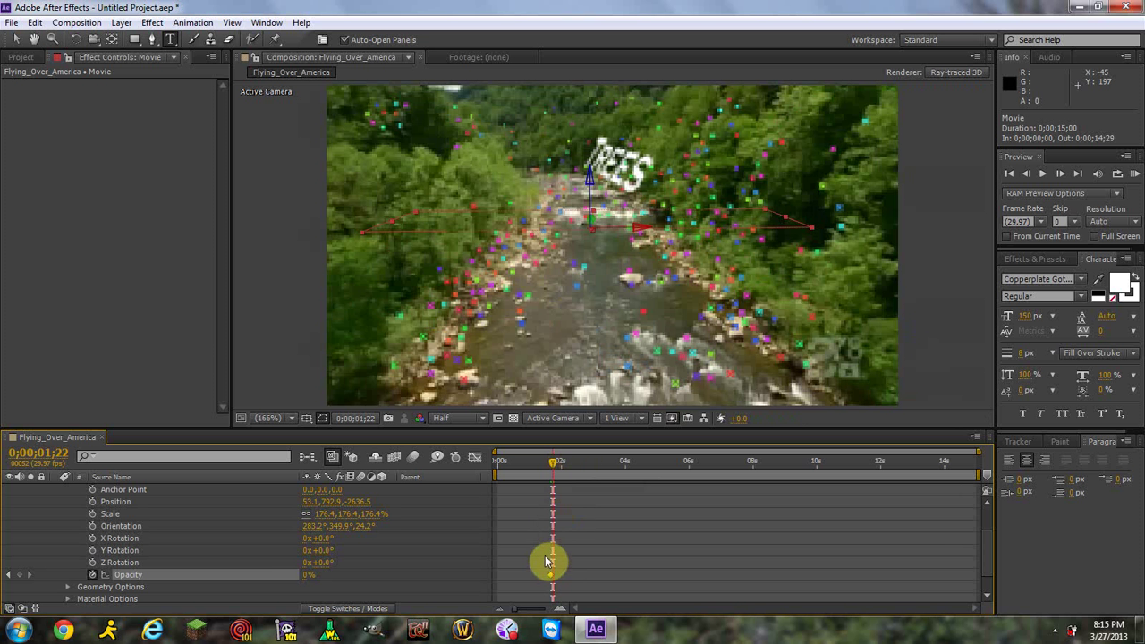
pyautogui.moveTo(305, 572); pyautogui.dragTo(624, 582)
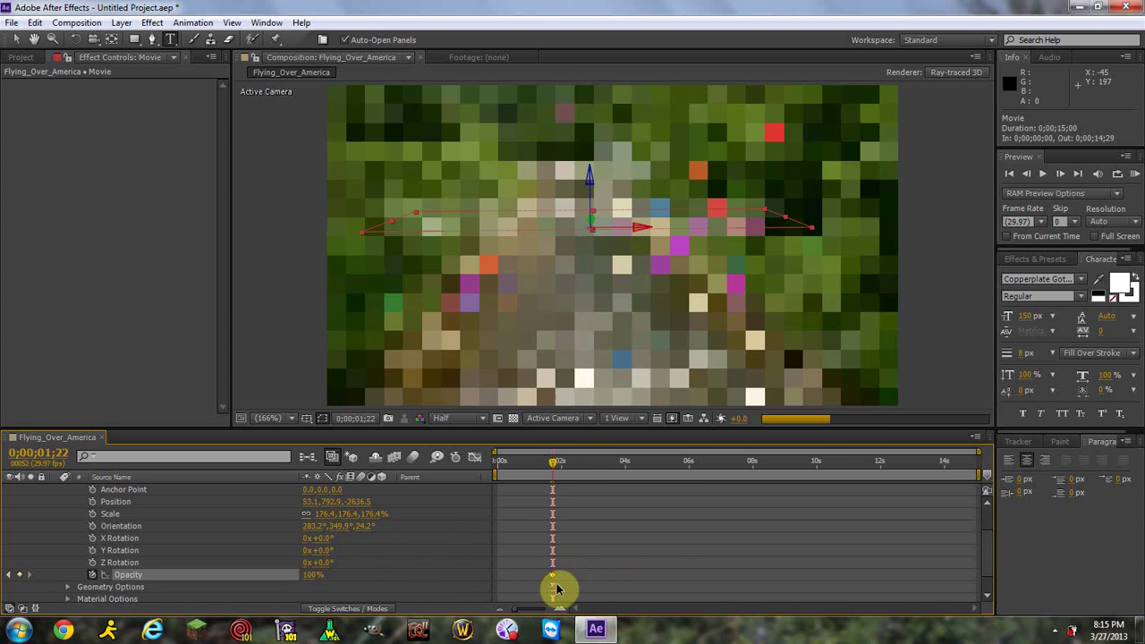
pyautogui.moveTo(555, 464); pyautogui.dragTo(559, 465)
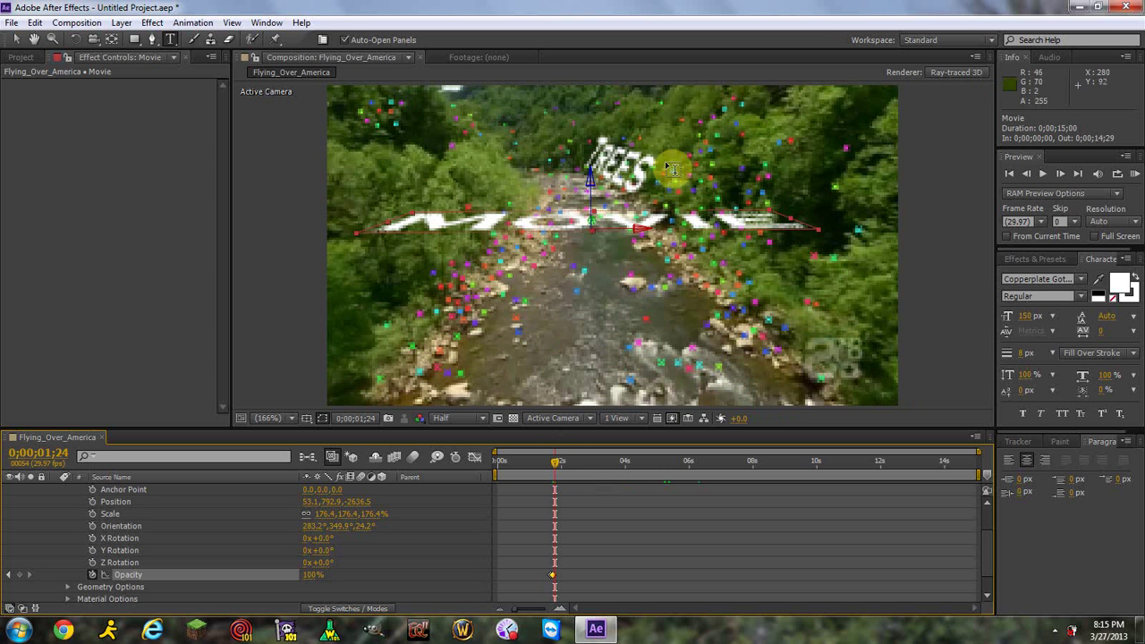
pyautogui.scroll(2, 90, 528)
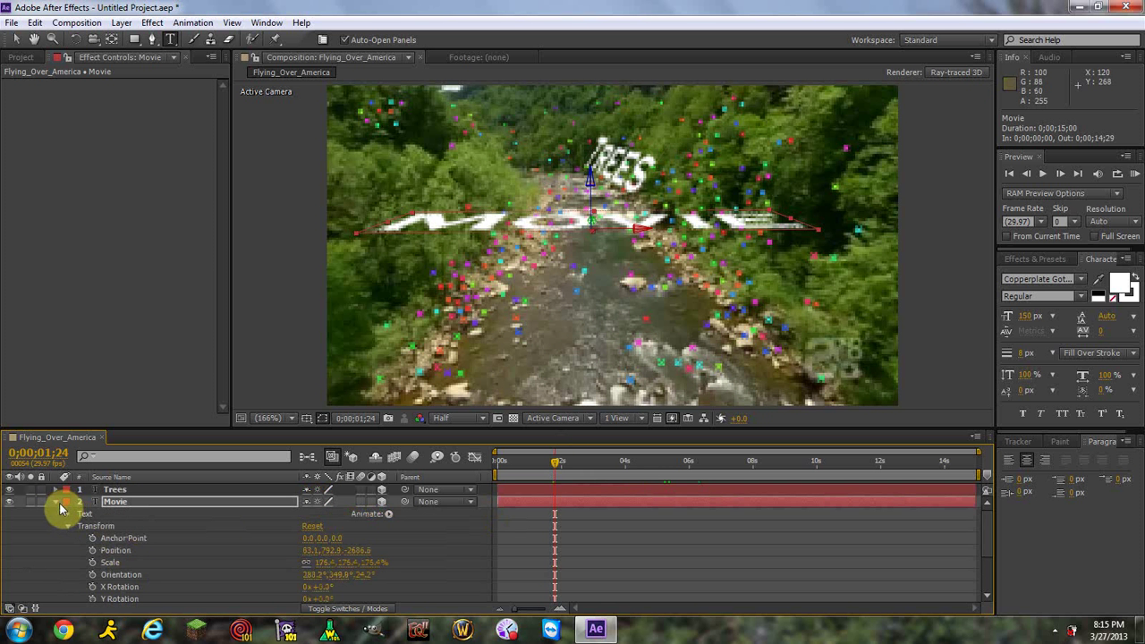
pyautogui.click(56, 502)
# Step: Start keyframing the Trees text's opacity with a value of 0% at 0;00;04;15
pyautogui.click(97, 490)
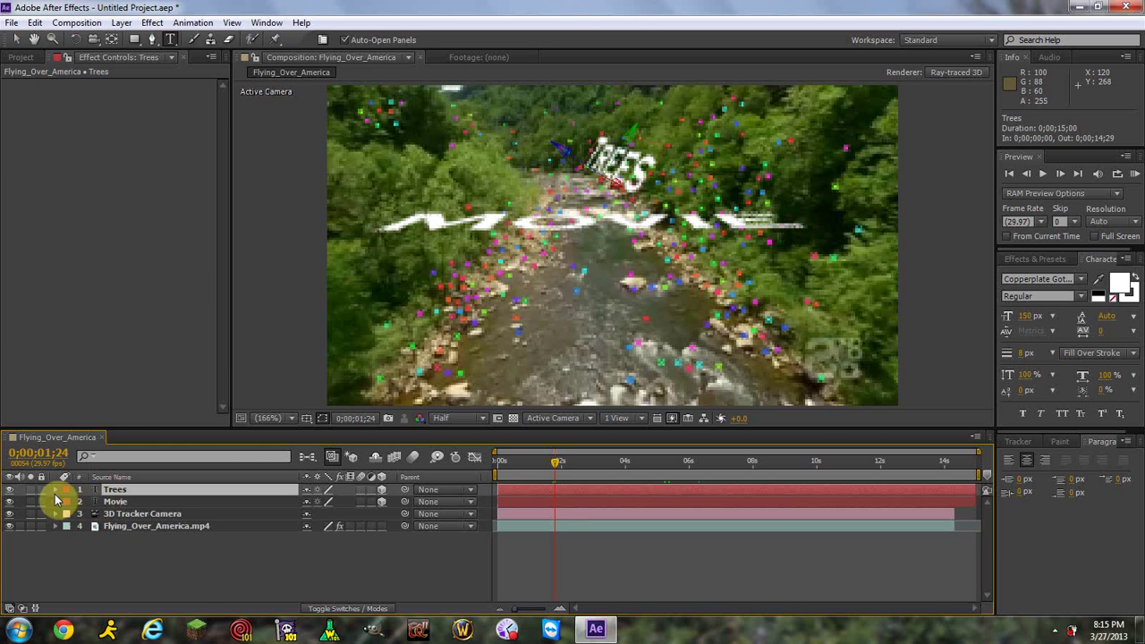
pyautogui.click(55, 491)
pyautogui.moveTo(554, 466); pyautogui.dragTo(639, 466)
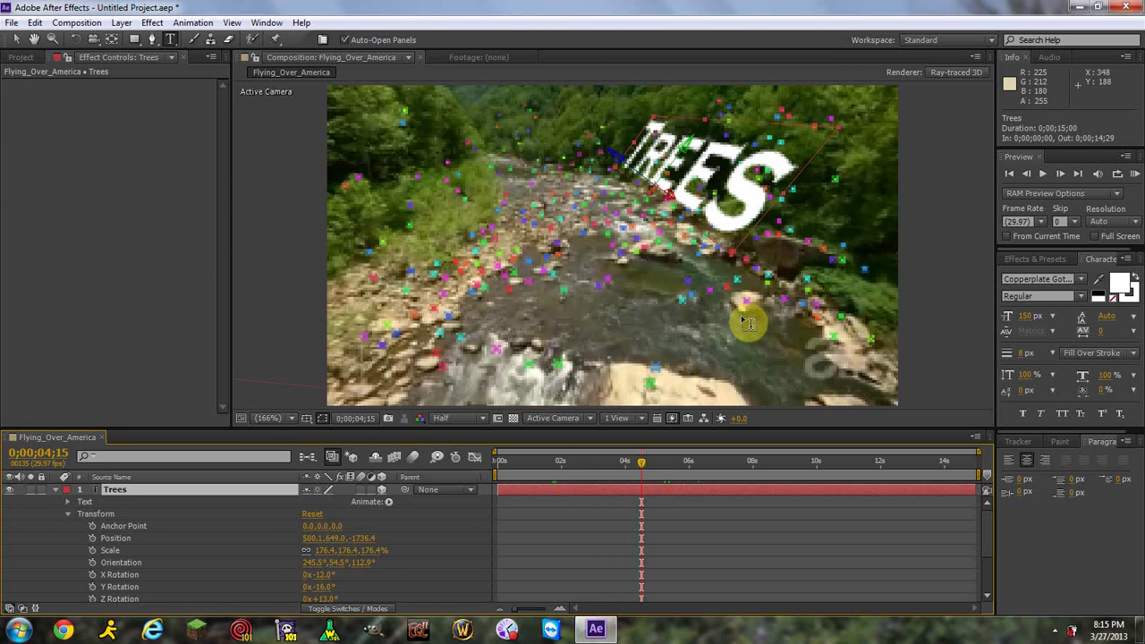
pyautogui.scroll(-3, 206, 547)
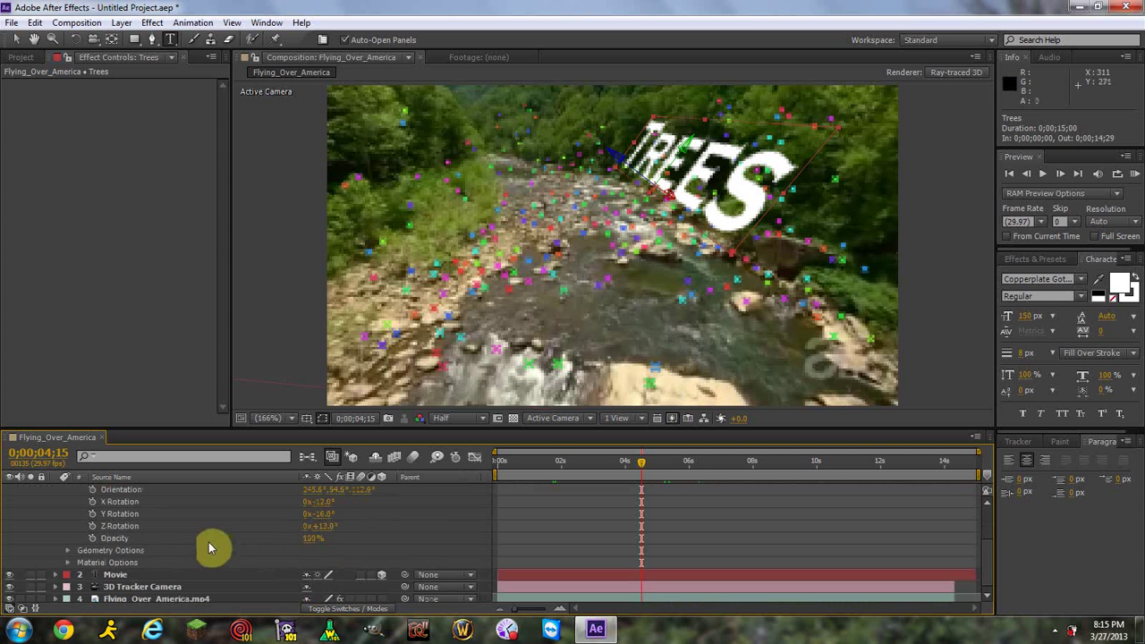
pyautogui.click(92, 539)
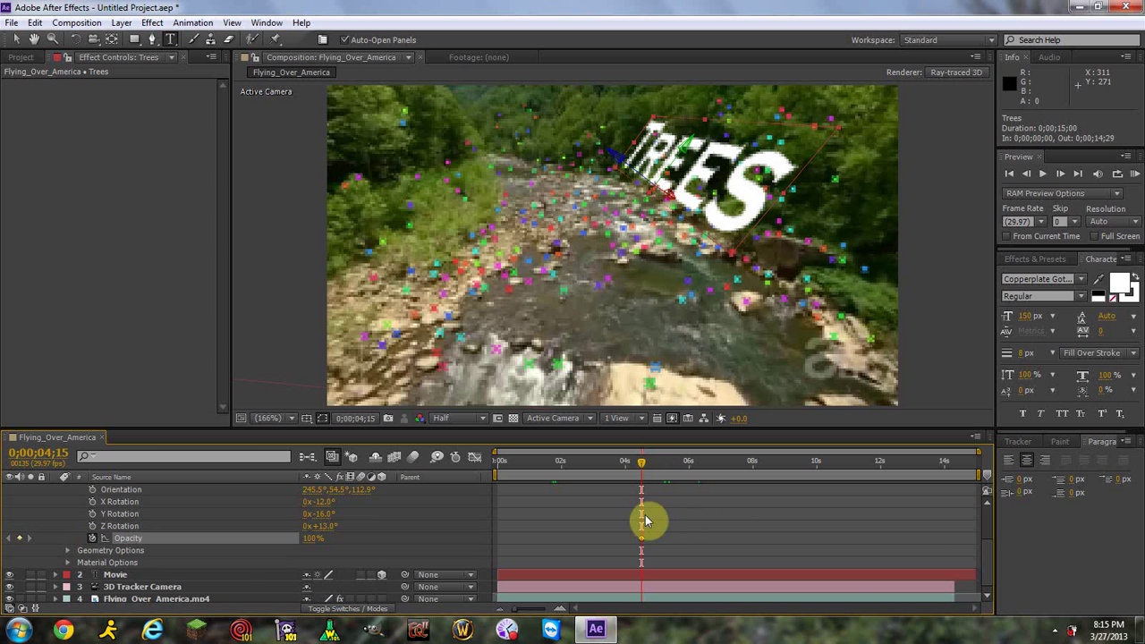
pyautogui.moveTo(313, 544); pyautogui.dragTo(9, 567)
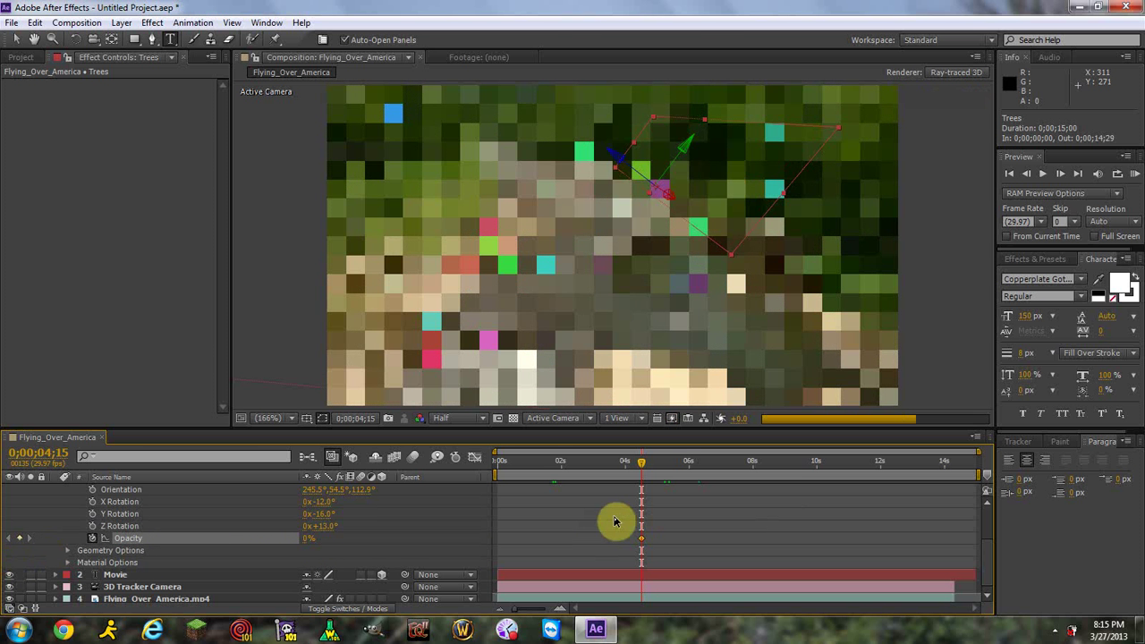
# Step: Raise the Trees text's opacity at 0;00;04;18 so it fades in over three frames
pyautogui.moveTo(642, 469); pyautogui.dragTo(650, 465)
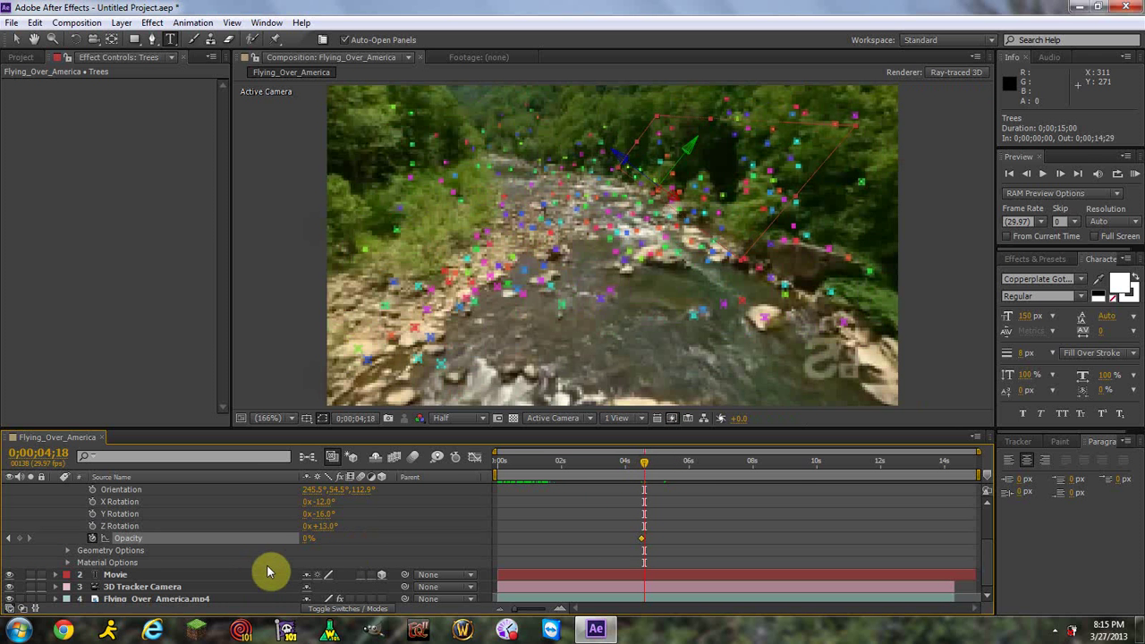
pyautogui.click(537, 541)
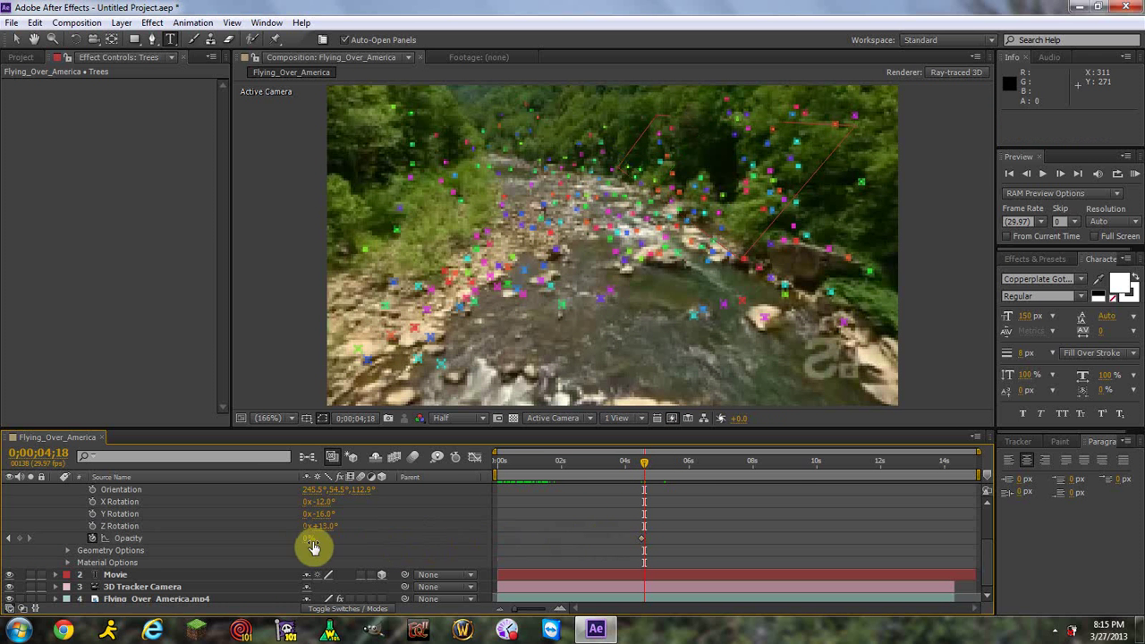
pyautogui.moveTo(305, 545); pyautogui.dragTo(397, 534)
# Step: Collapse the Trees layer, RAM-preview the composition briefly from the first frame, and return to the start
pyautogui.moveTo(647, 471); pyautogui.dragTo(356, 488)
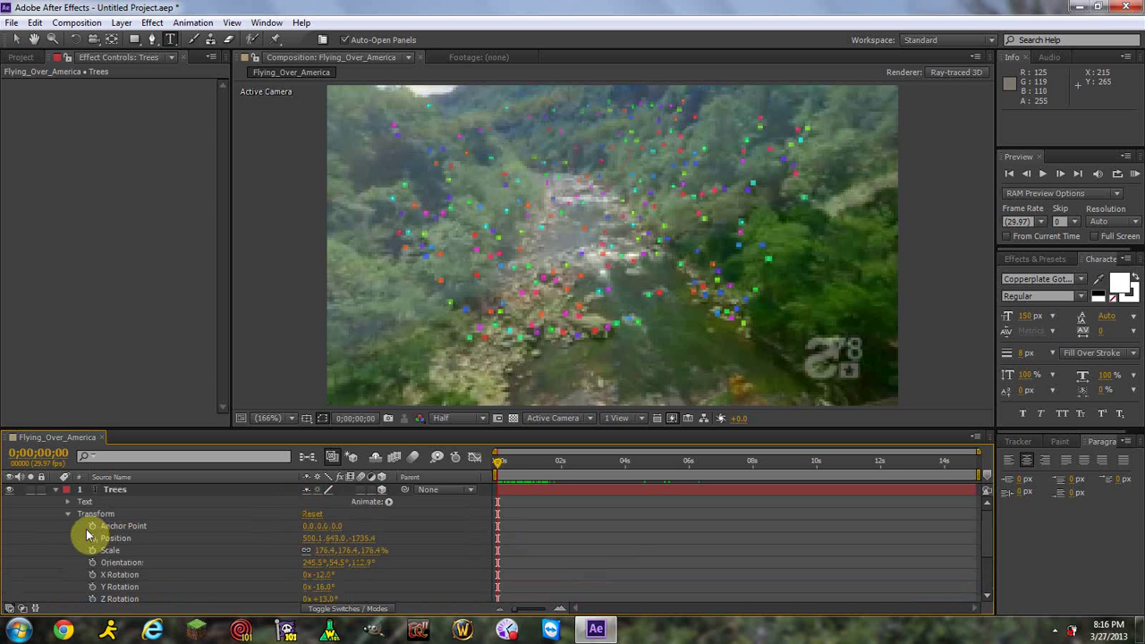
pyautogui.click(55, 490)
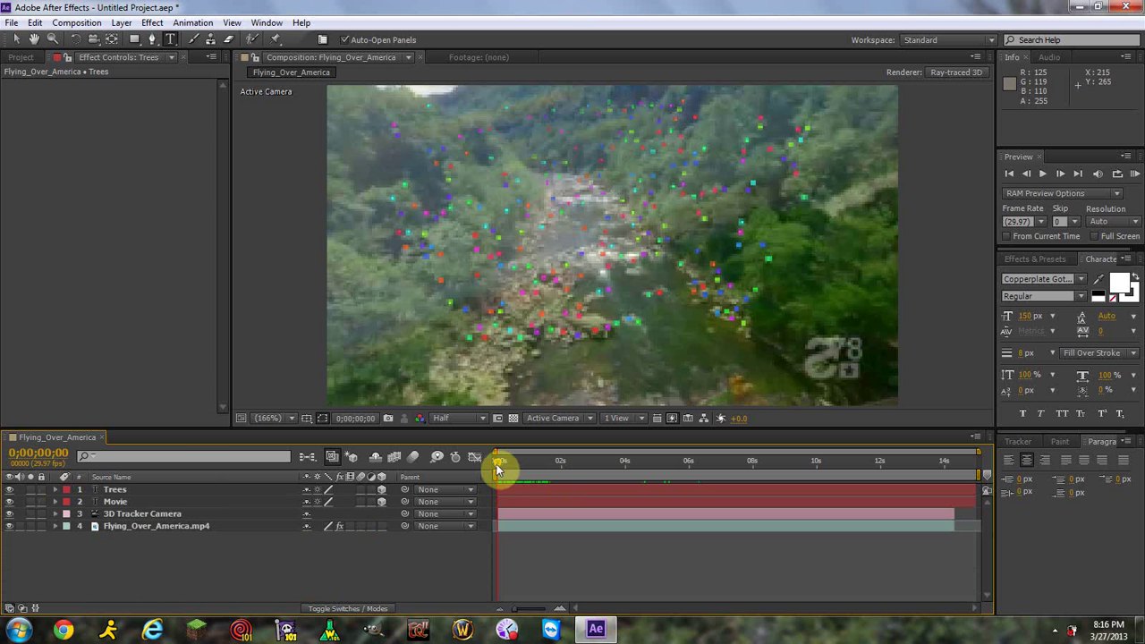
pyautogui.click(1136, 177)
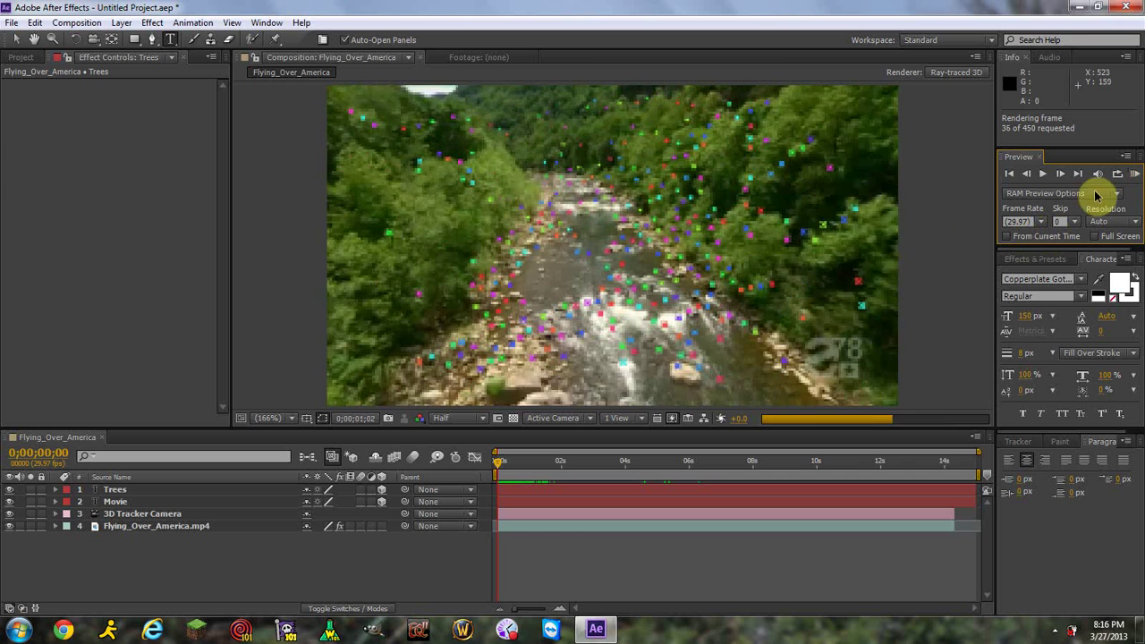
pyautogui.click(1130, 177)
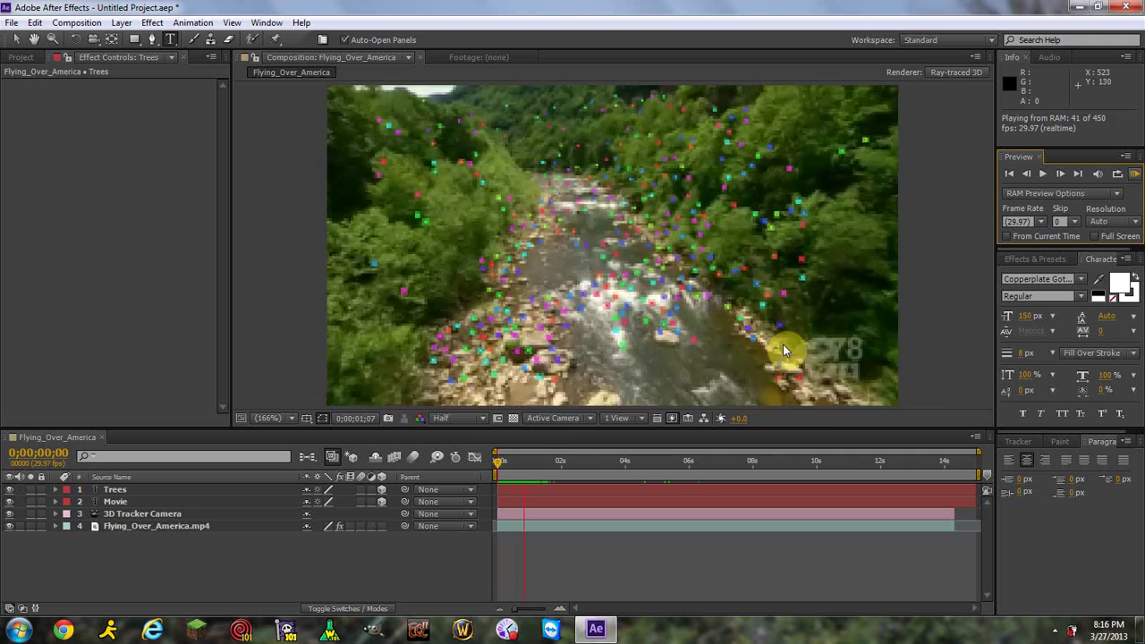
pyautogui.click(539, 462)
pyautogui.moveTo(539, 466); pyautogui.dragTo(460, 465)
# Step: Turn off Render Track Points for the Flying_Over_America.mp4 layer's 3D Camera Tracker and render a RAM preview of the whole composition
pyautogui.click(524, 531)
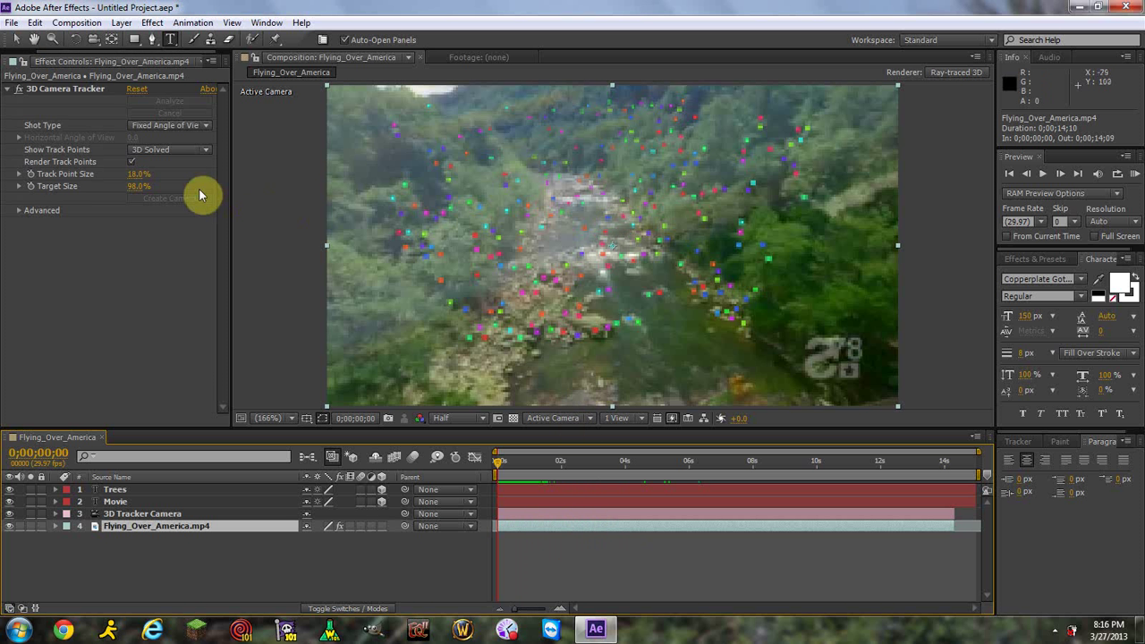
pyautogui.click(131, 163)
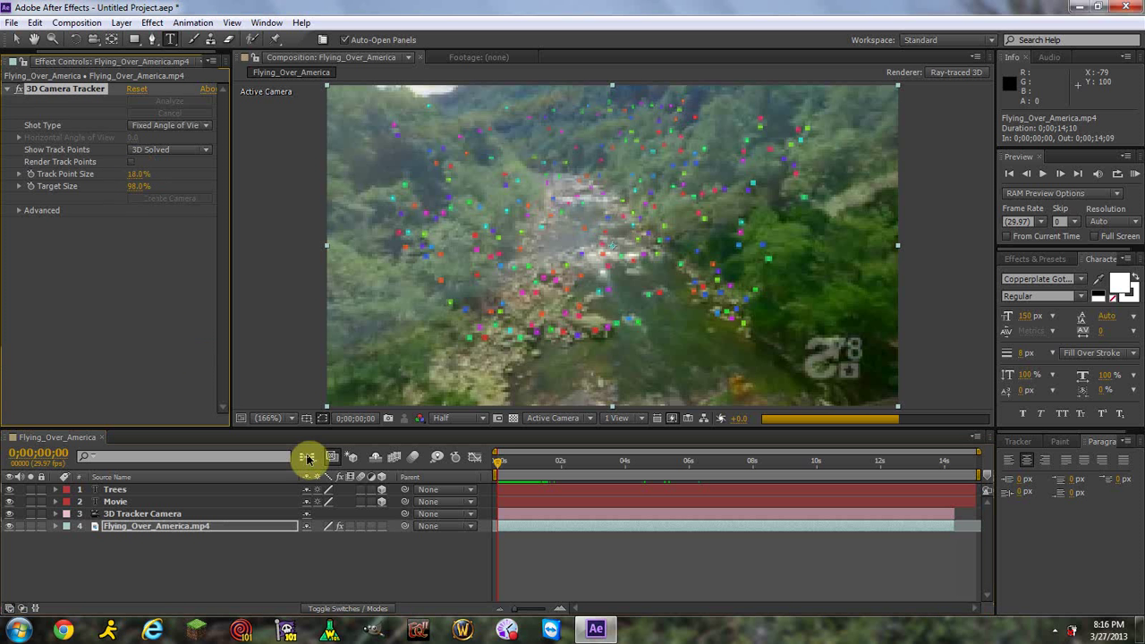
pyautogui.click(609, 490)
pyautogui.click(603, 527)
pyautogui.click(1134, 176)
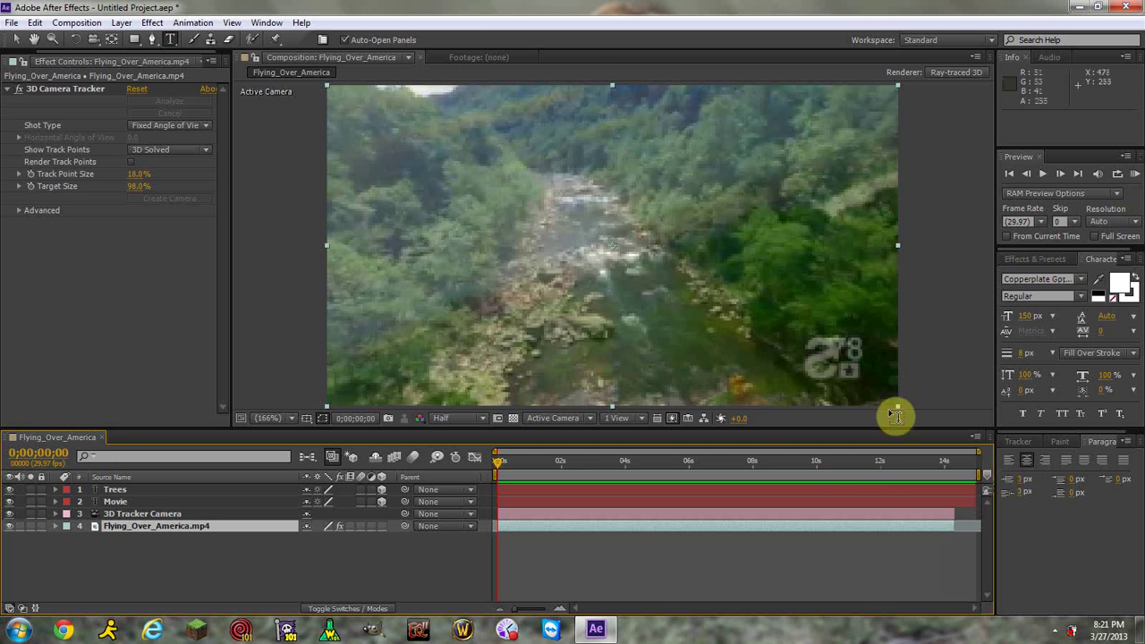
# Step: Enlarge the composition viewer into the timeline's space, try Full preview resolution, and set it back to Half
pyautogui.moveTo(896, 426); pyautogui.dragTo(900, 544)
pyautogui.click(443, 534)
pyautogui.click(462, 456)
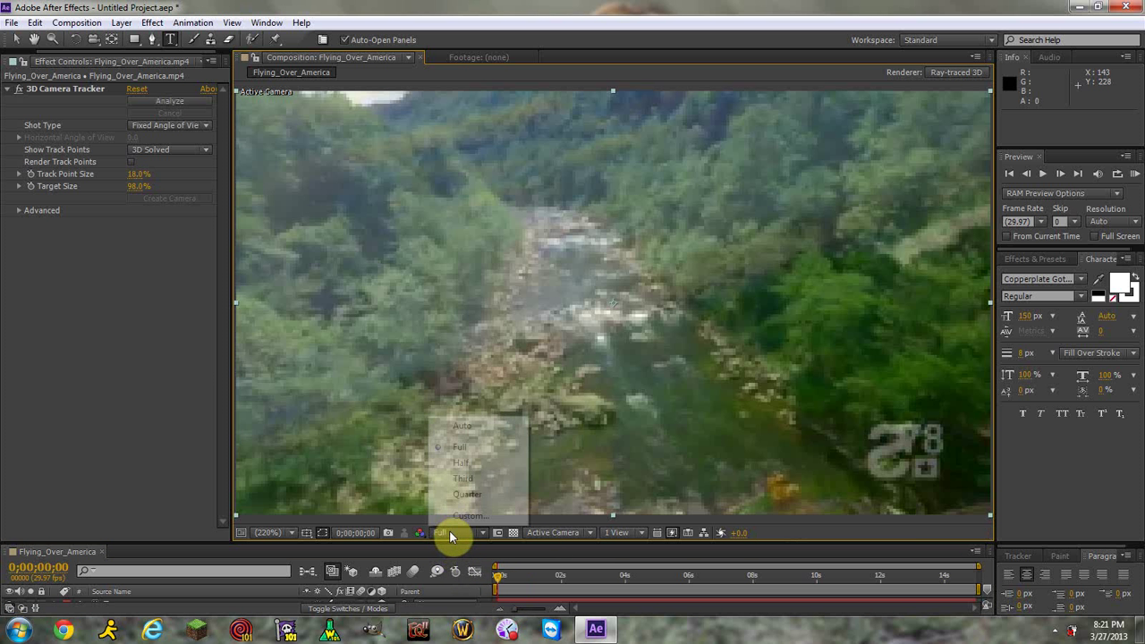
pyautogui.click(462, 463)
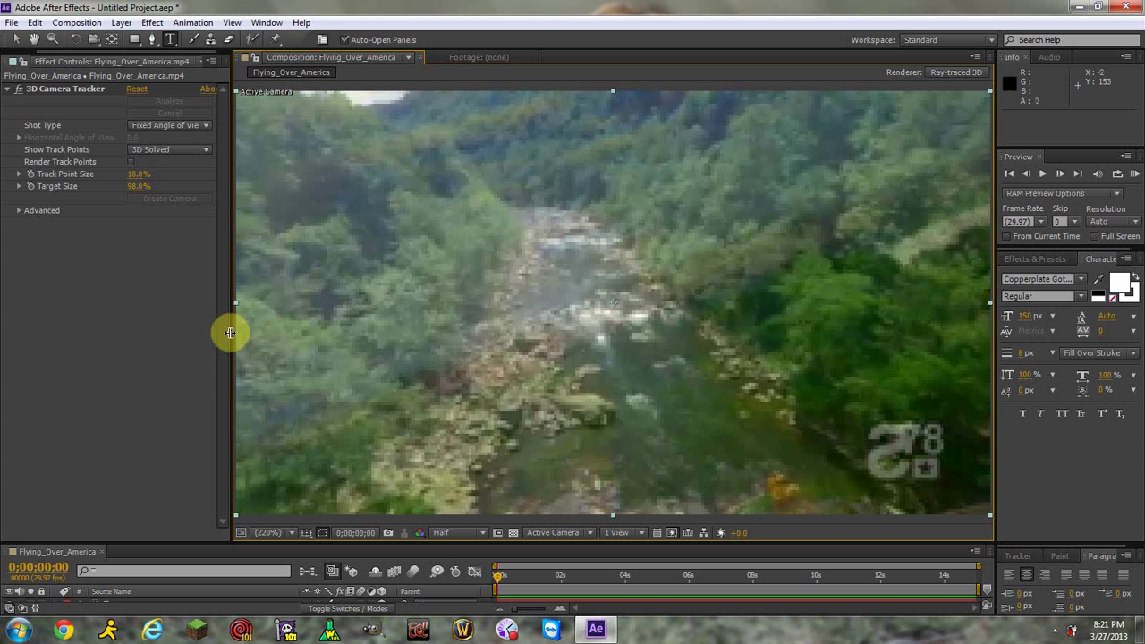
# Step: Widen the composition viewer over the effect settings area and play a RAM preview of the whole composition
pyautogui.moveTo(230, 334); pyautogui.dragTo(93, 333)
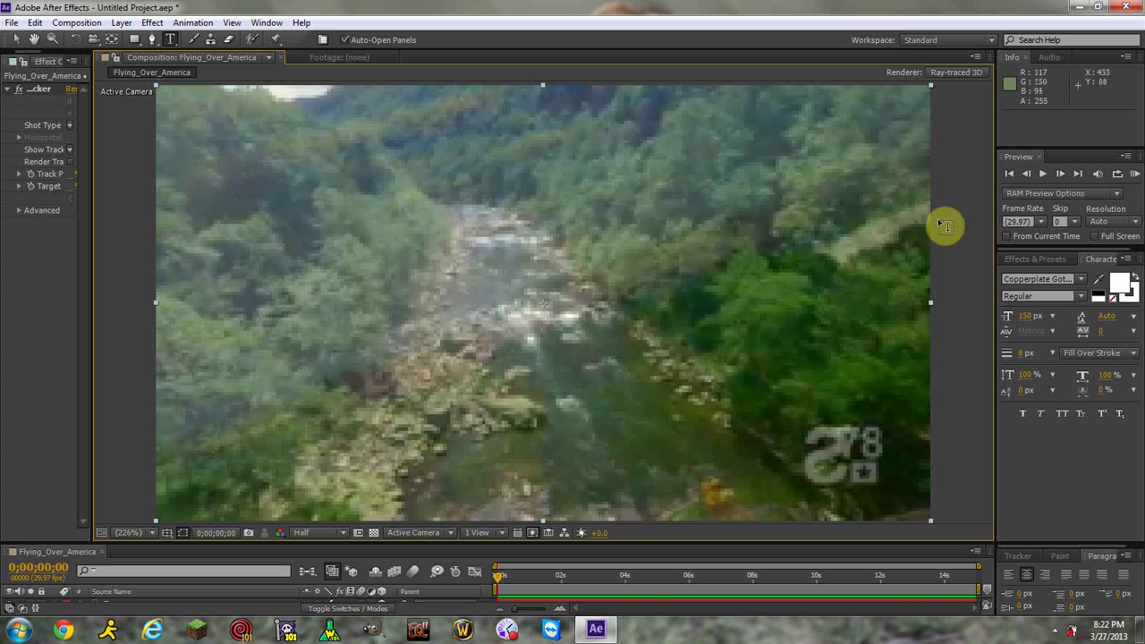
pyautogui.click(1138, 175)
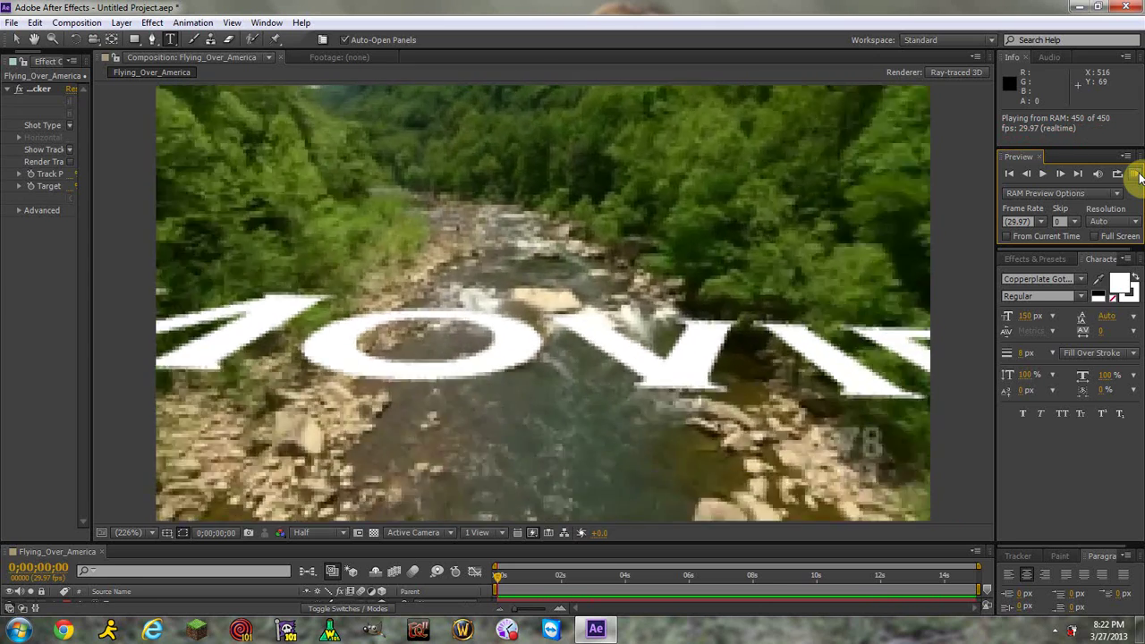
pyautogui.click(1139, 176)
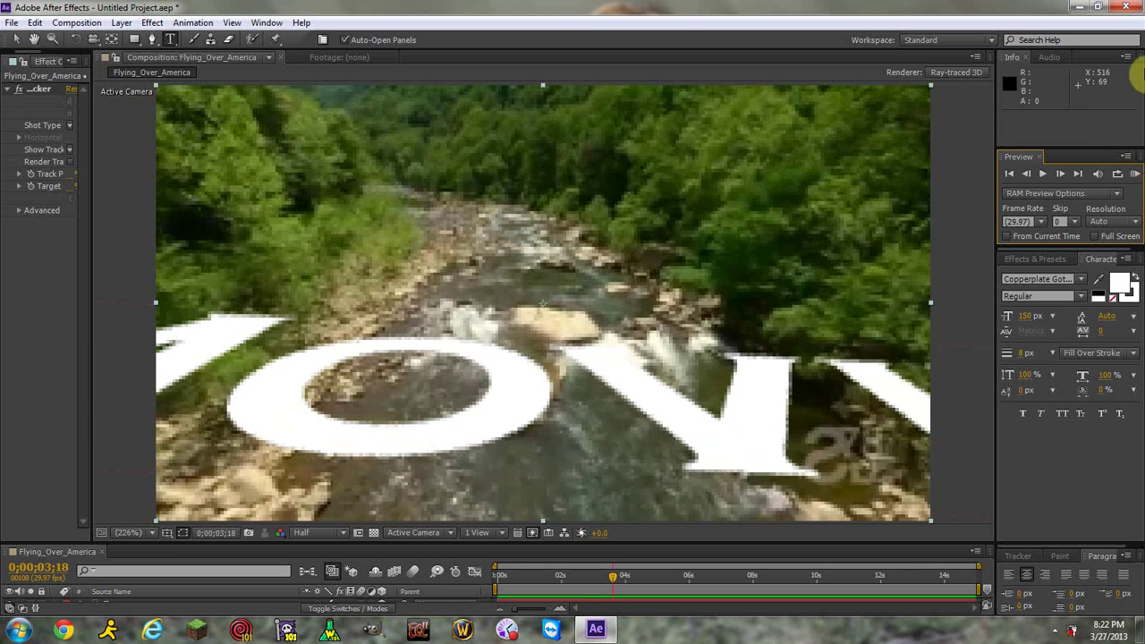
# Step: Restore the timeline's height, expand the Trees layer, and confirm Ray-traced 3D as the composition's renderer
pyautogui.moveTo(946, 542); pyautogui.dragTo(947, 368)
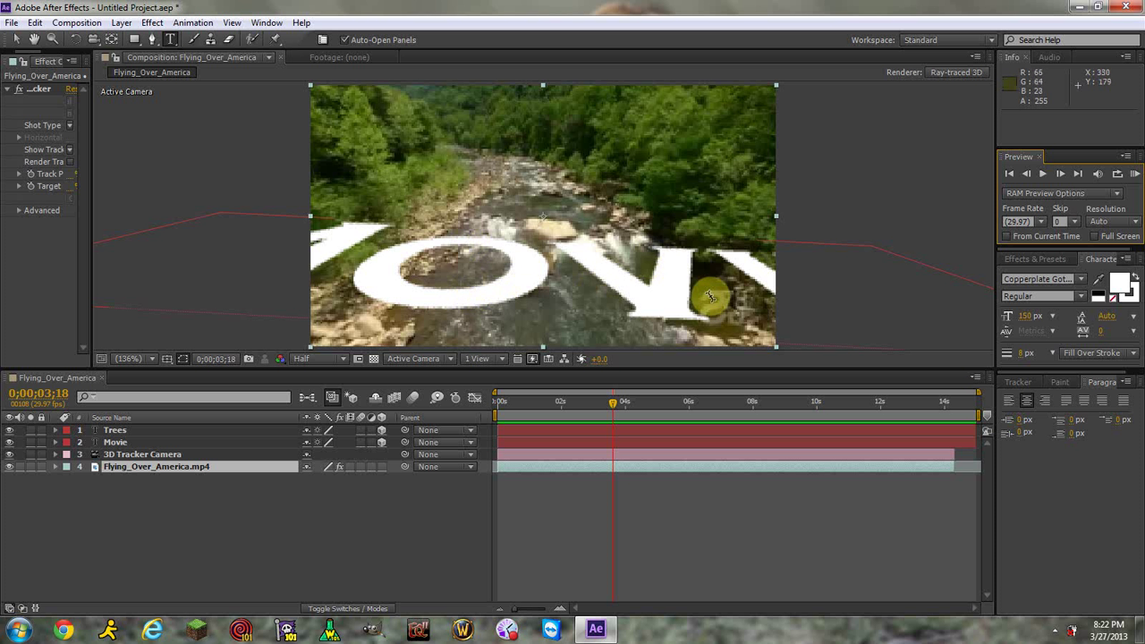
pyautogui.click(1014, 383)
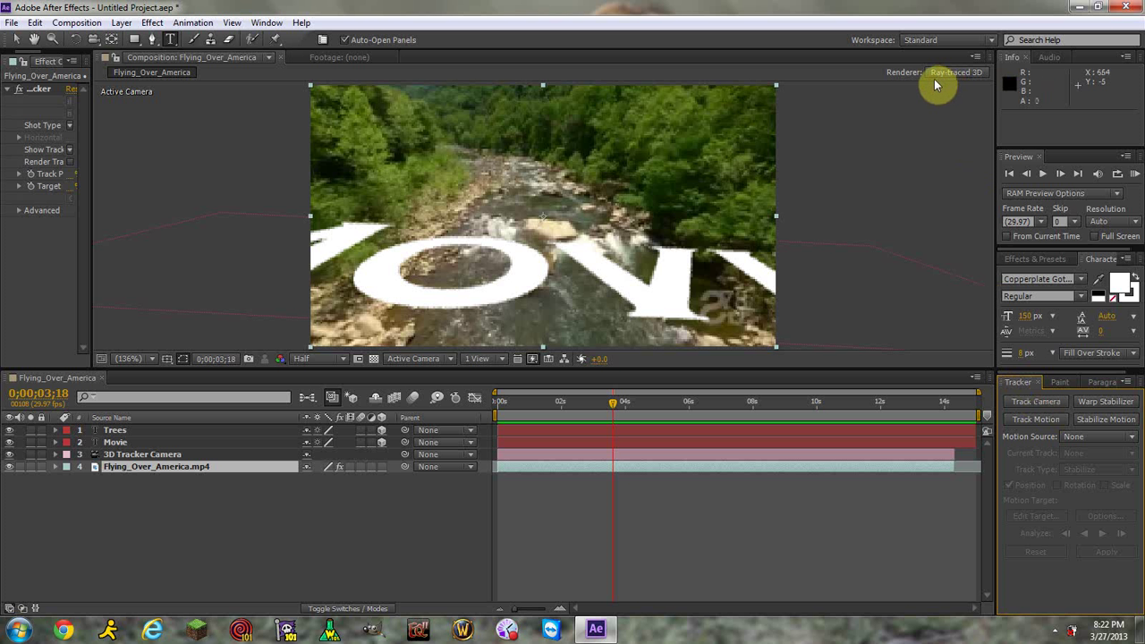
pyautogui.click(530, 431)
pyautogui.click(54, 431)
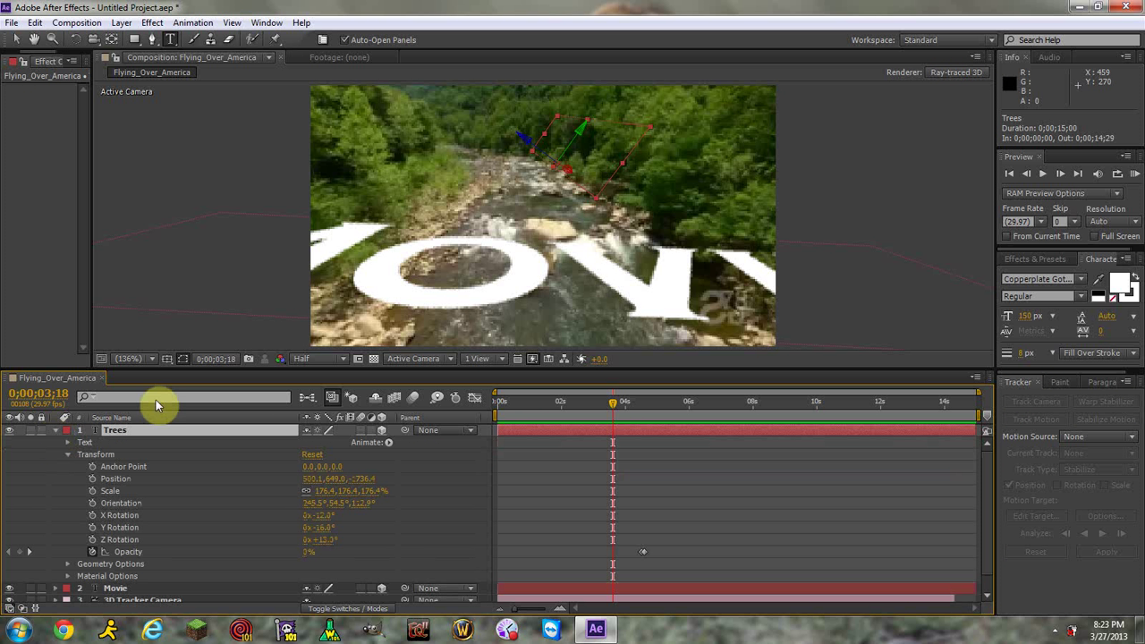
pyautogui.click(958, 73)
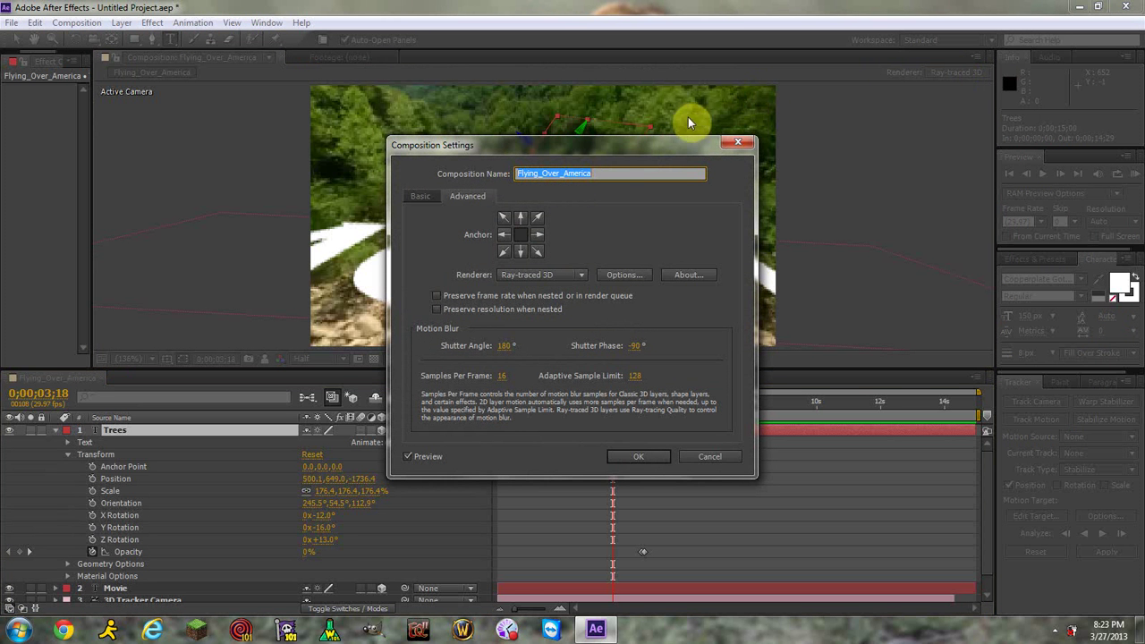
pyautogui.click(646, 455)
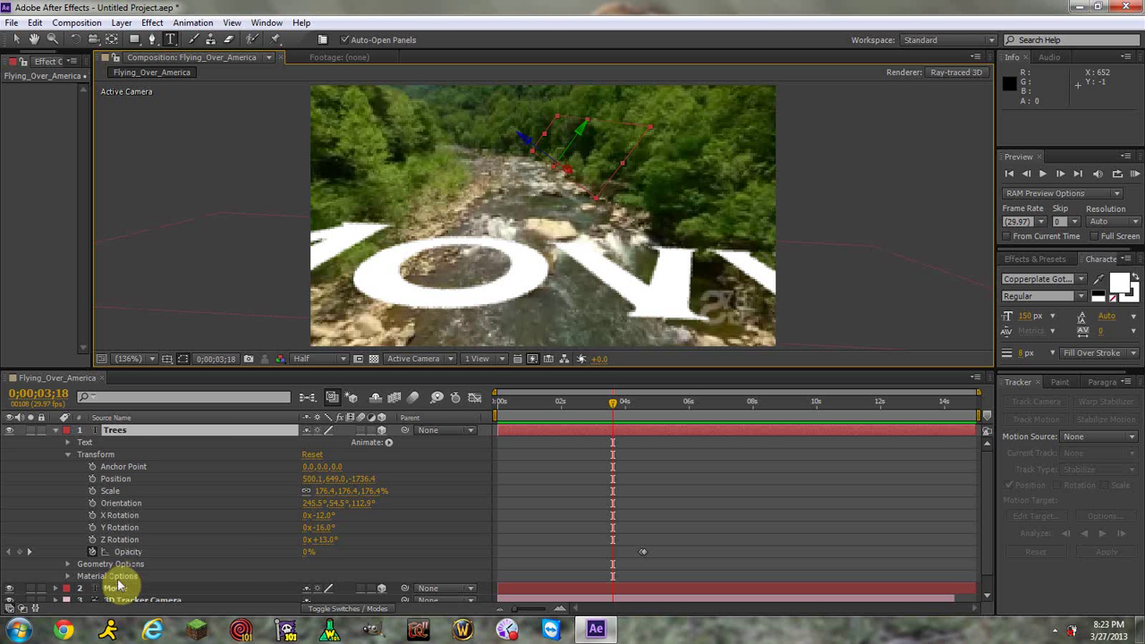
# Step: Set the Trees text's Extrusion Depth to 20 in its geometry options and check the extrusion around 0;00;05;05
pyautogui.click(66, 558)
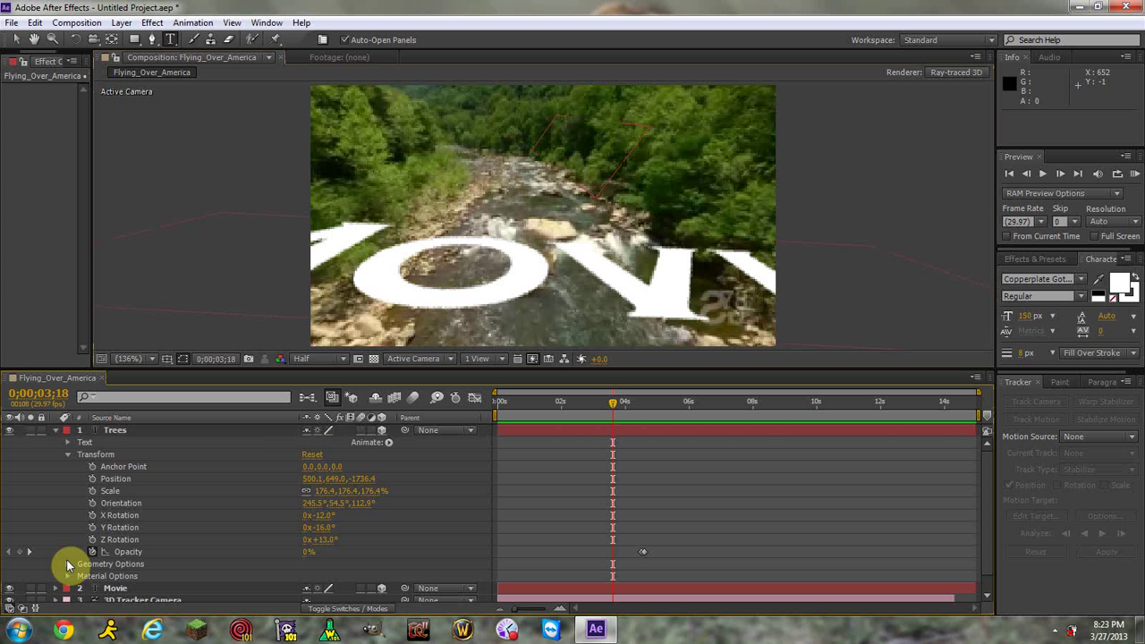
pyautogui.click(68, 564)
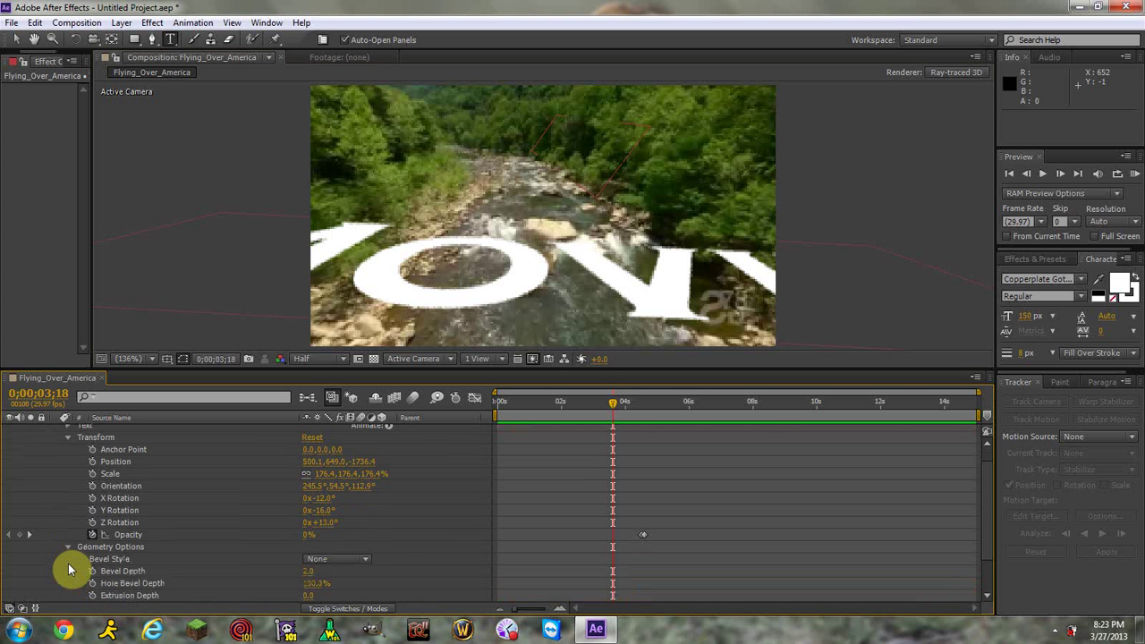
pyautogui.scroll(-2, 193, 495)
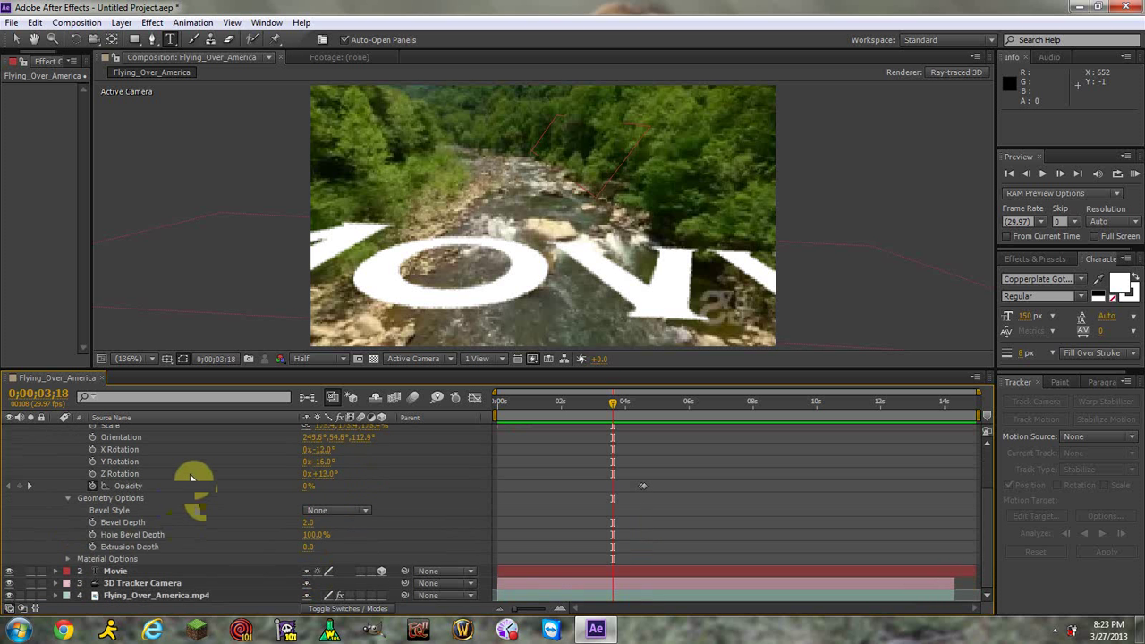
pyautogui.click(309, 547)
pyautogui.moveTo(315, 547); pyautogui.dragTo(273, 549)
pyautogui.moveTo(609, 403); pyautogui.dragTo(660, 404)
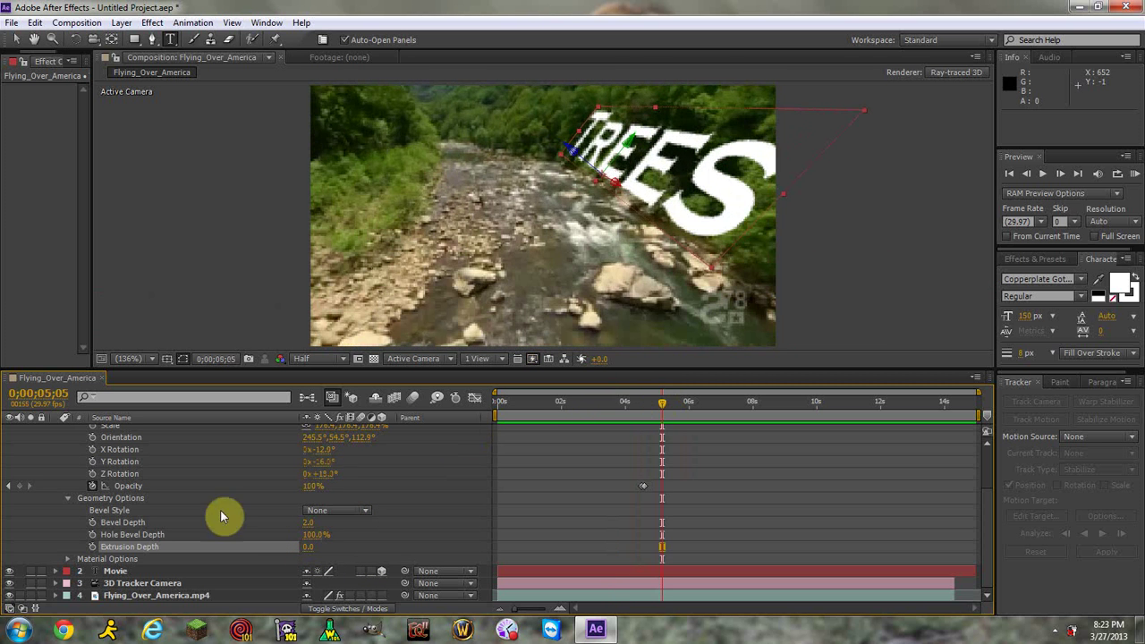
pyautogui.moveTo(314, 544); pyautogui.dragTo(325, 546)
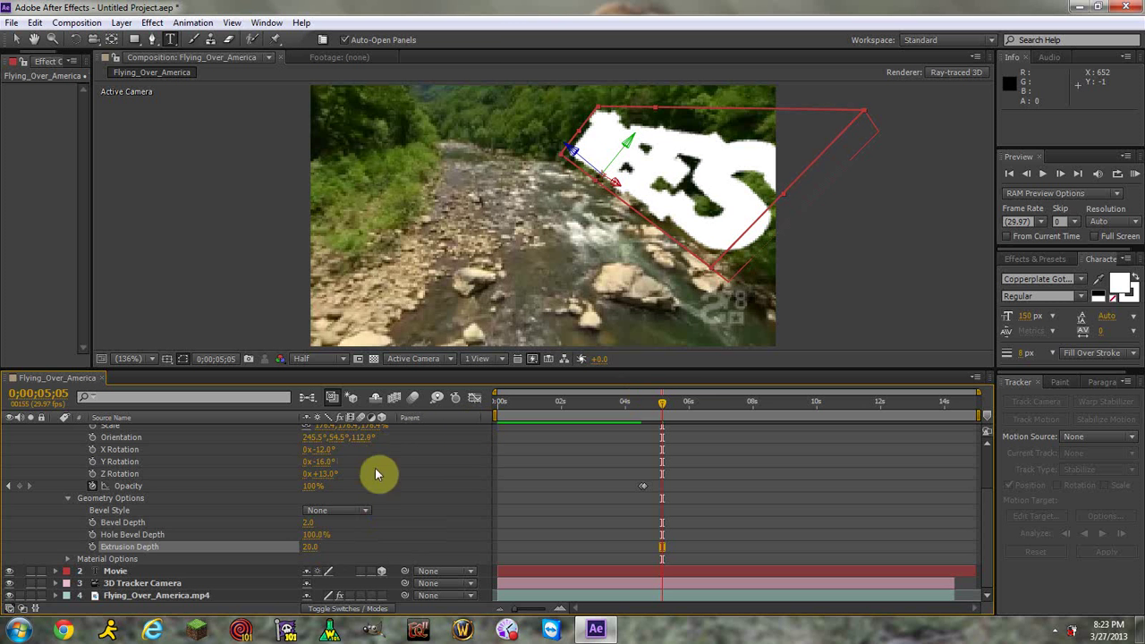
pyautogui.moveTo(664, 408); pyautogui.dragTo(650, 409)
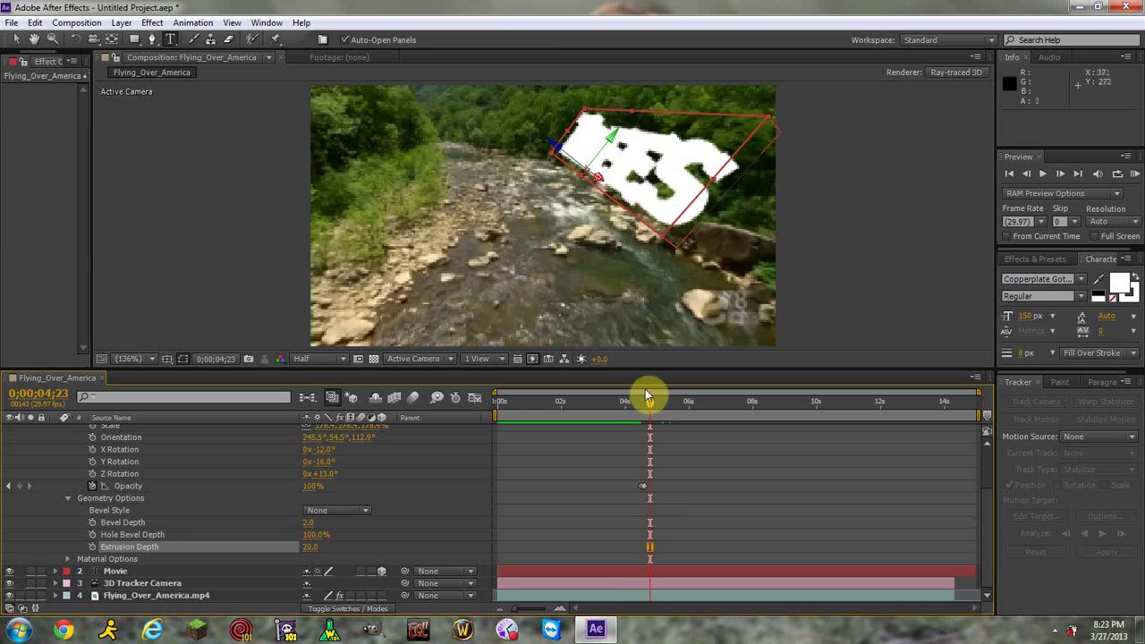
# Step: Collapse the Trees layer and set the Movie text's Extrusion Depth to 22 in its geometry options, viewing it at 0;00;03;08
pyautogui.moveTo(654, 405); pyautogui.dragTo(601, 396)
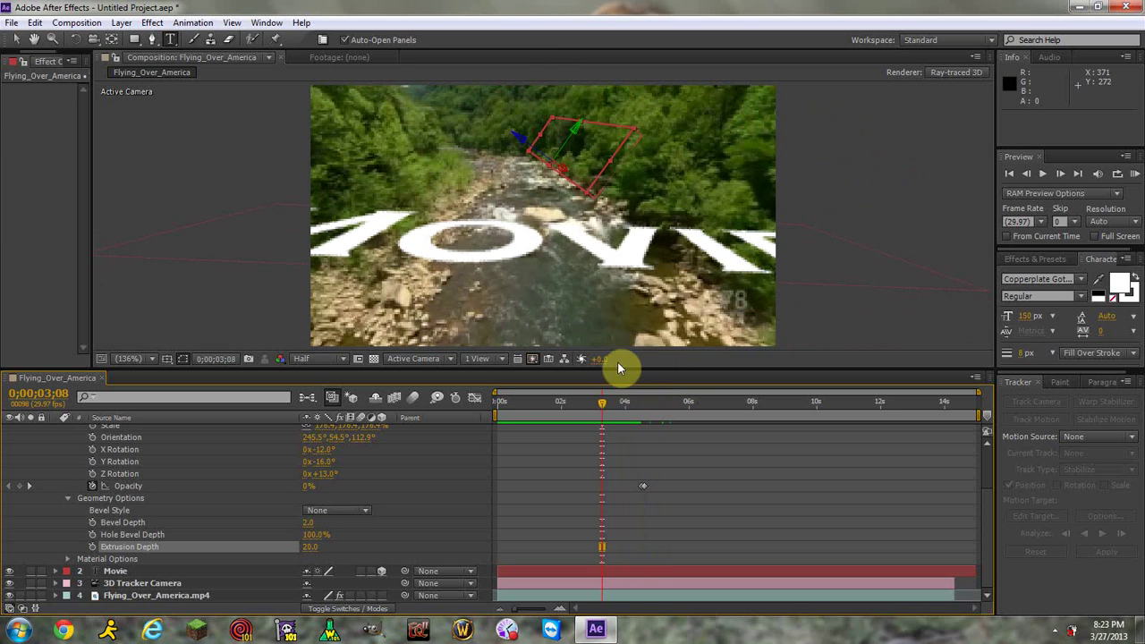
pyautogui.scroll(2, 156, 487)
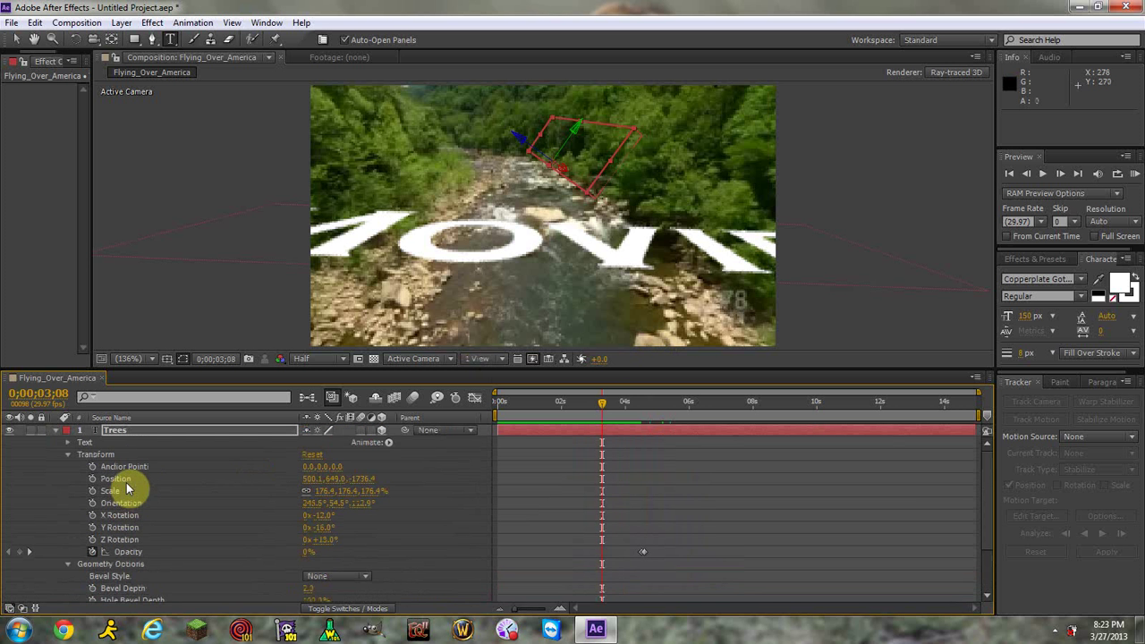
pyautogui.click(67, 460)
pyautogui.click(56, 430)
pyautogui.click(55, 442)
pyautogui.scroll(-1, 56, 501)
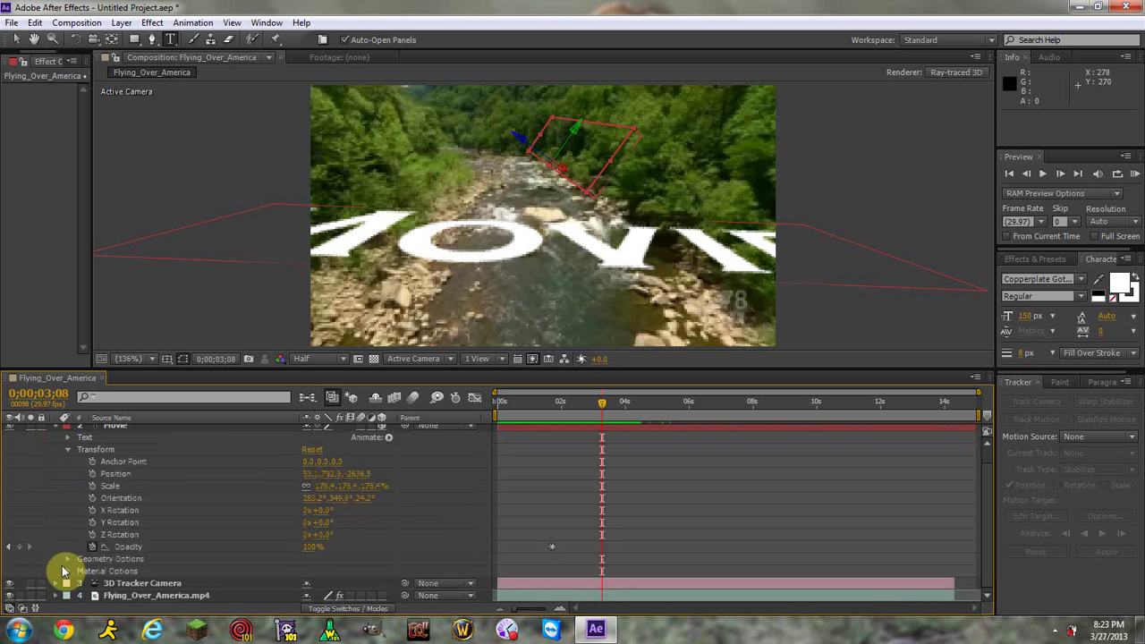
pyautogui.click(68, 562)
pyautogui.scroll(-3, 81, 537)
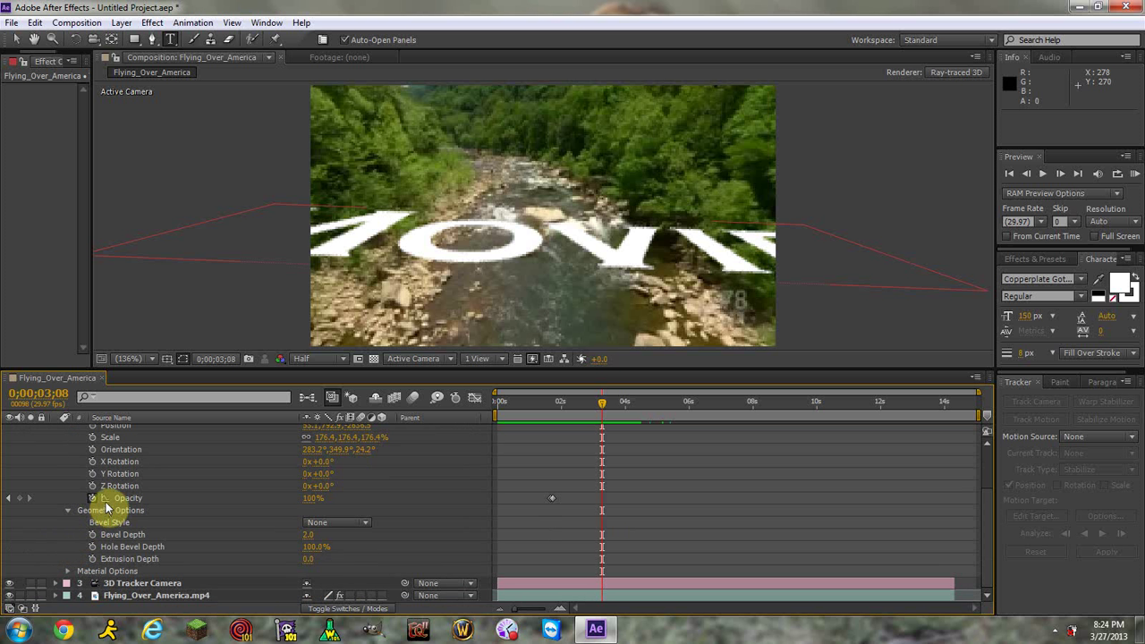
pyautogui.click(108, 499)
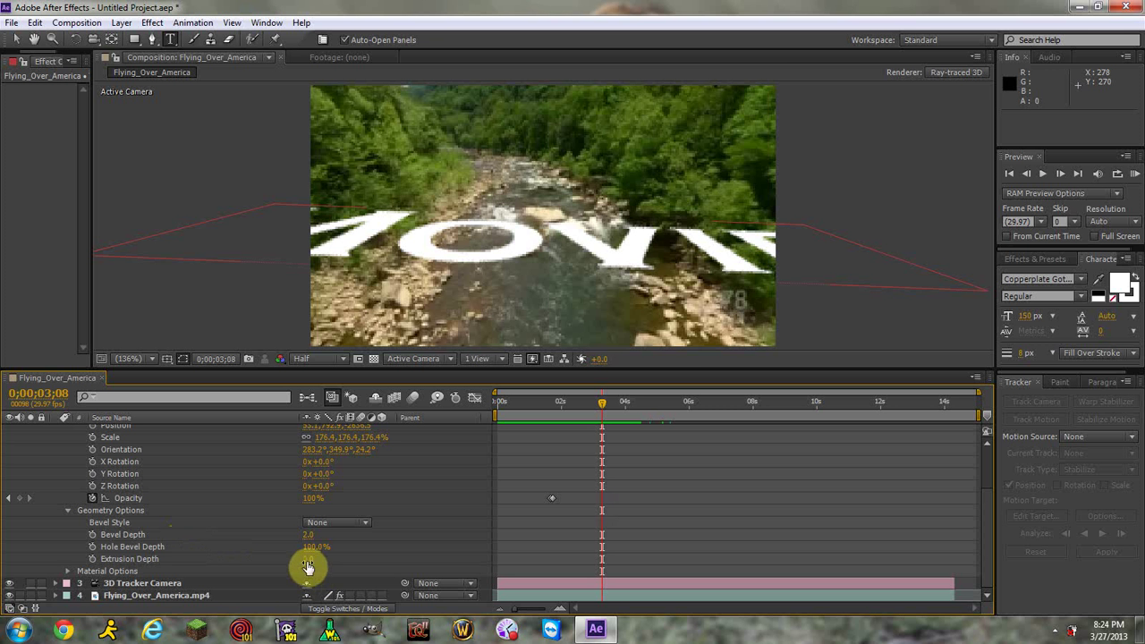
pyautogui.moveTo(307, 558); pyautogui.dragTo(322, 560)
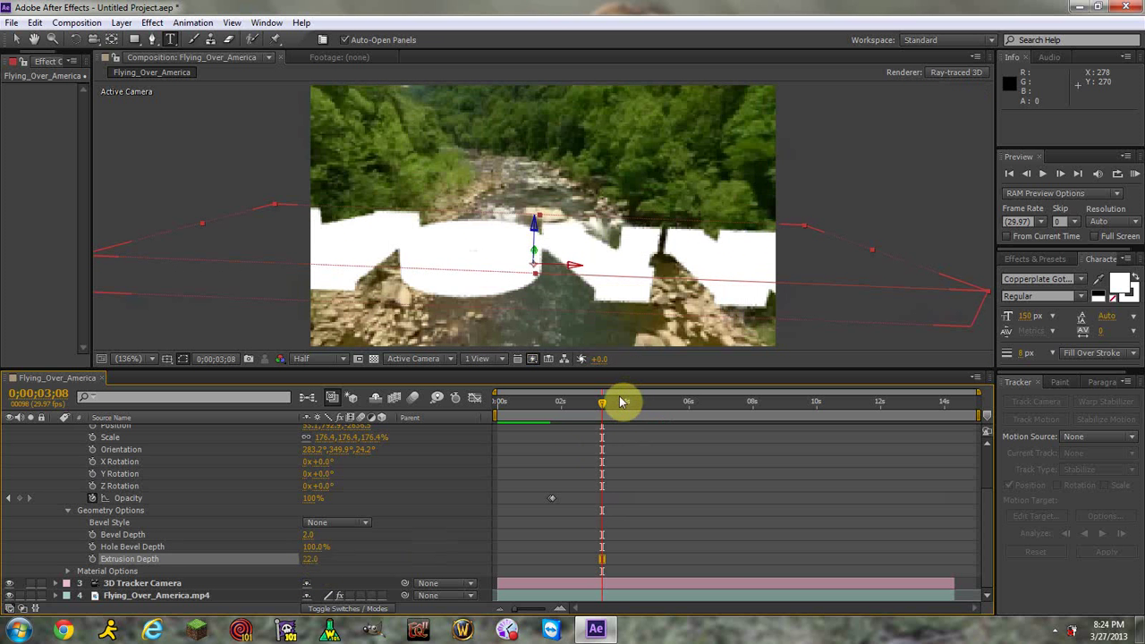
# Step: Scrub between 0;00;03;28 and 0;00;02;11 to inspect the extruded Movie text, and collapse the Movie layer
pyautogui.moveTo(607, 409); pyautogui.dragTo(627, 404)
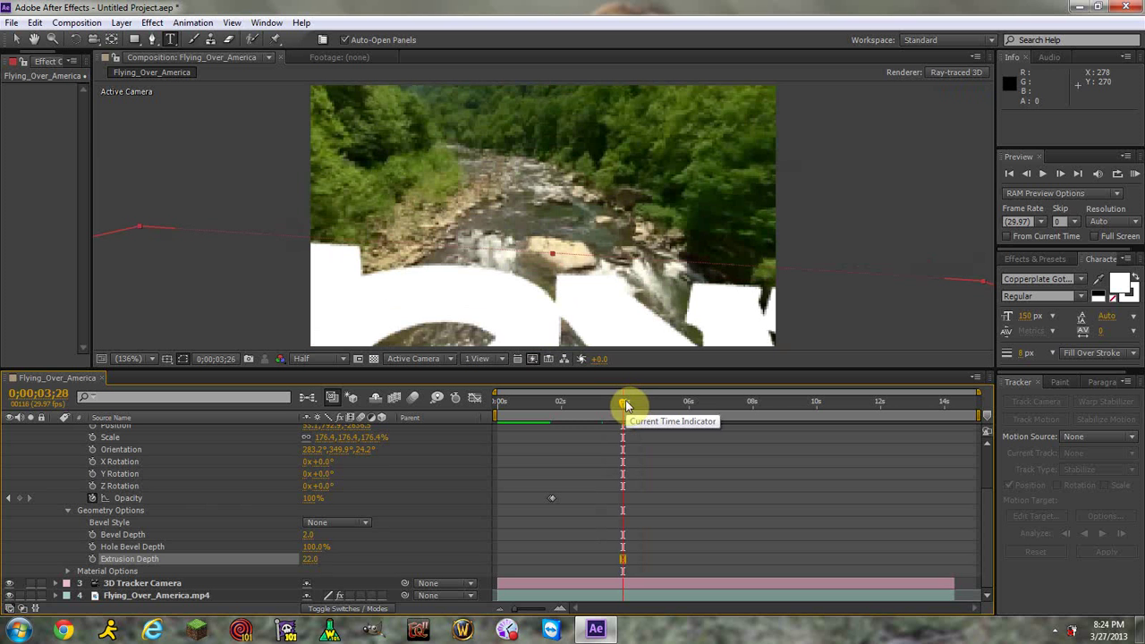
pyautogui.moveTo(625, 407); pyautogui.dragTo(614, 407)
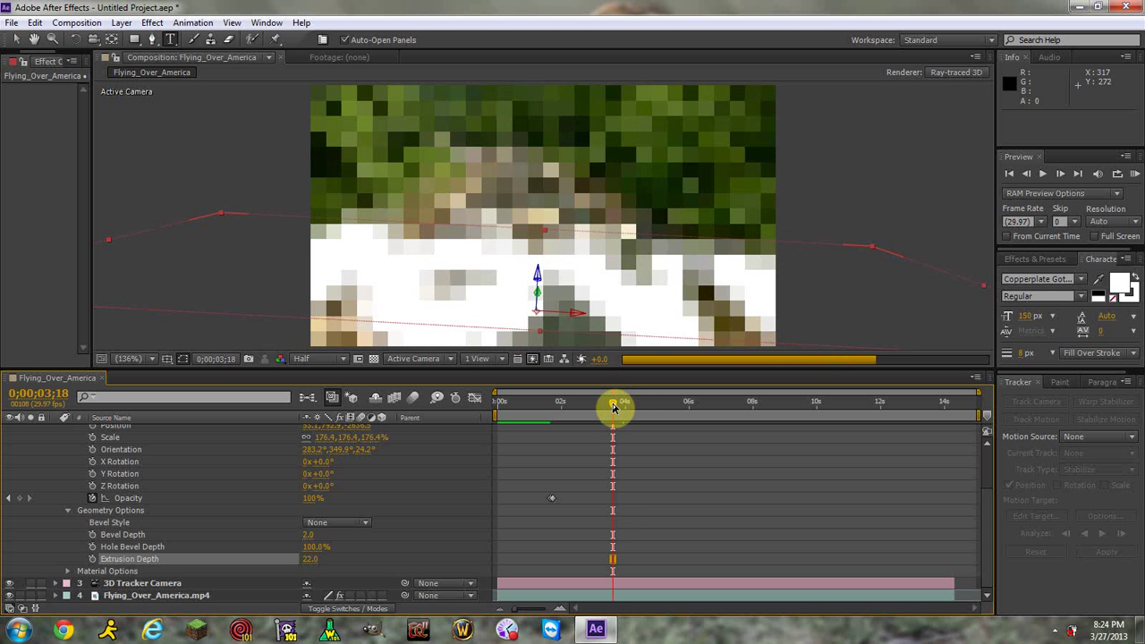
pyautogui.moveTo(606, 405); pyautogui.dragTo(570, 407)
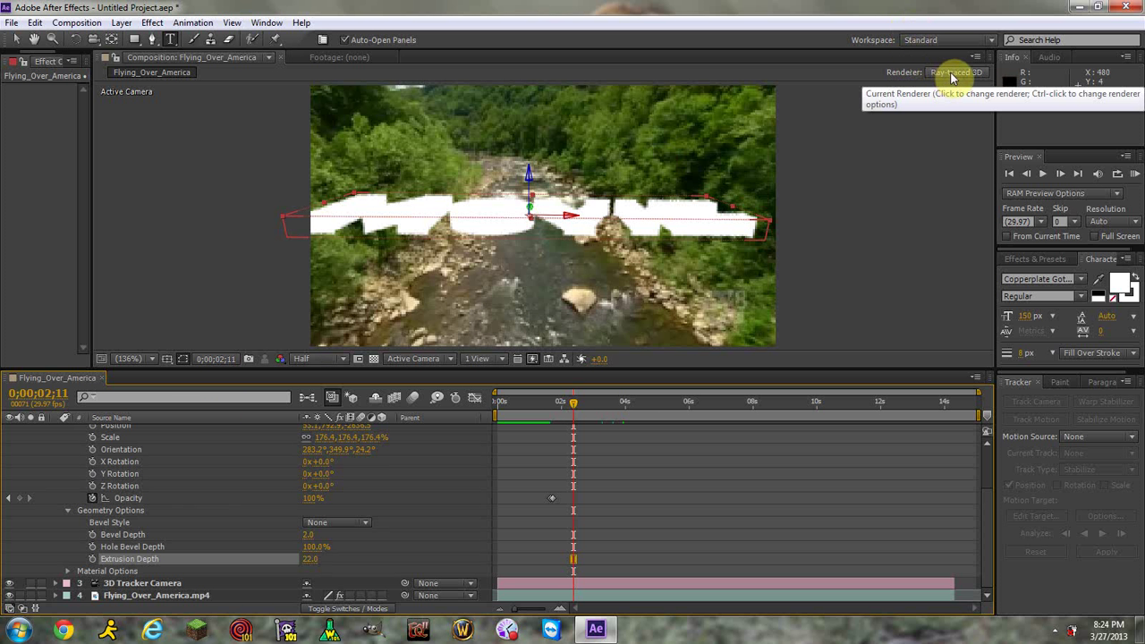
pyautogui.click(70, 511)
pyautogui.click(68, 469)
pyautogui.click(56, 443)
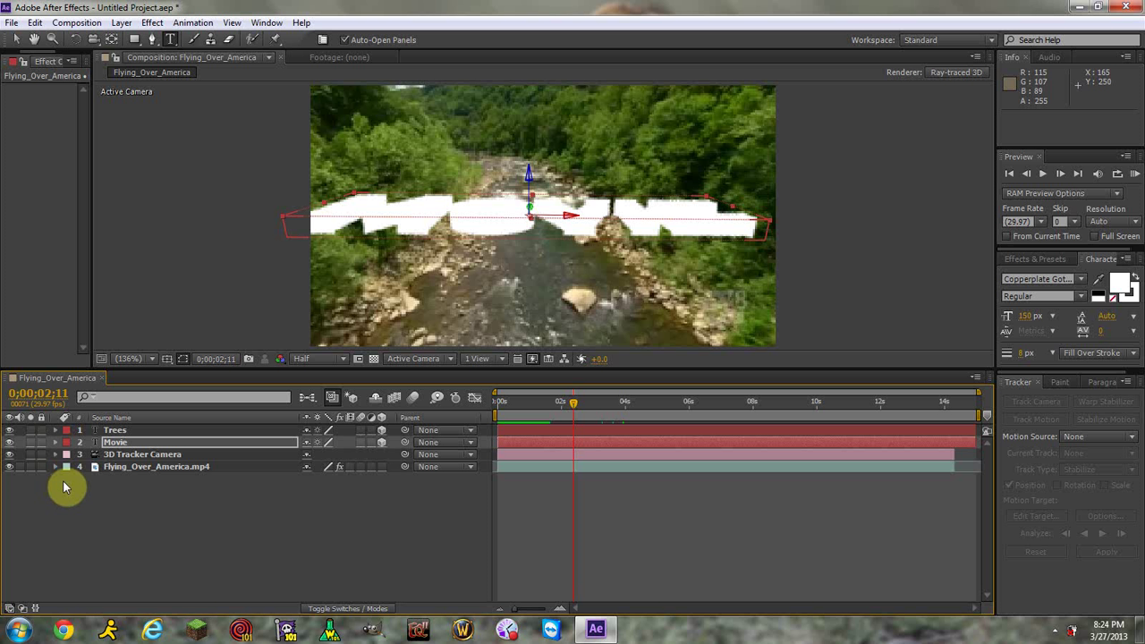